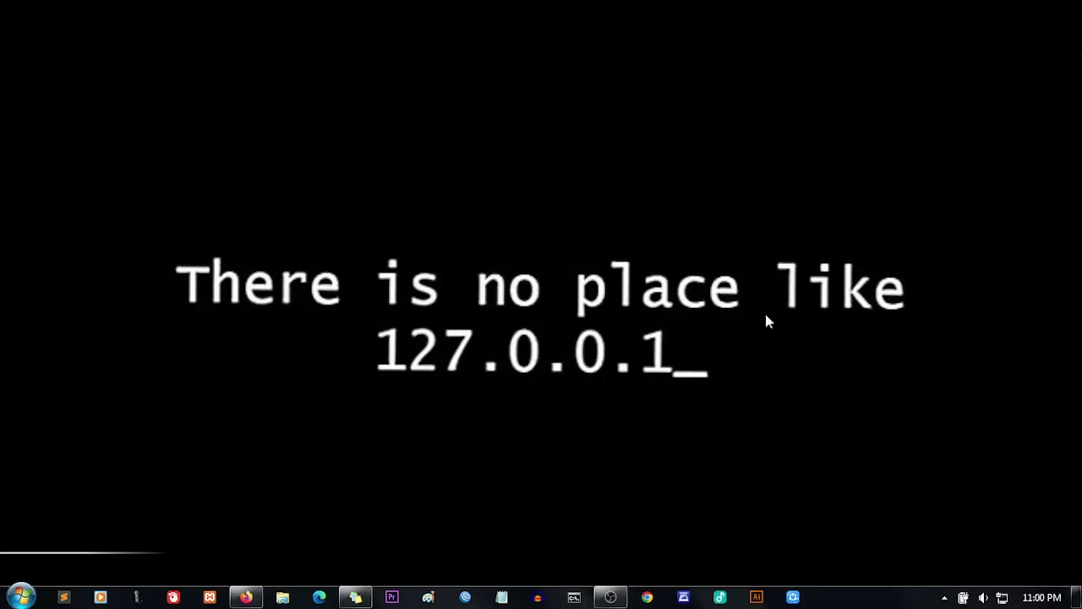
# Refresh the desktop, display the computer's drives in Windows Explorer, and collapse the Favorites and Libraries groups.
pyautogui.rightClick(764, 288)
pyautogui.click(789, 336)
pyautogui.click(288, 595)
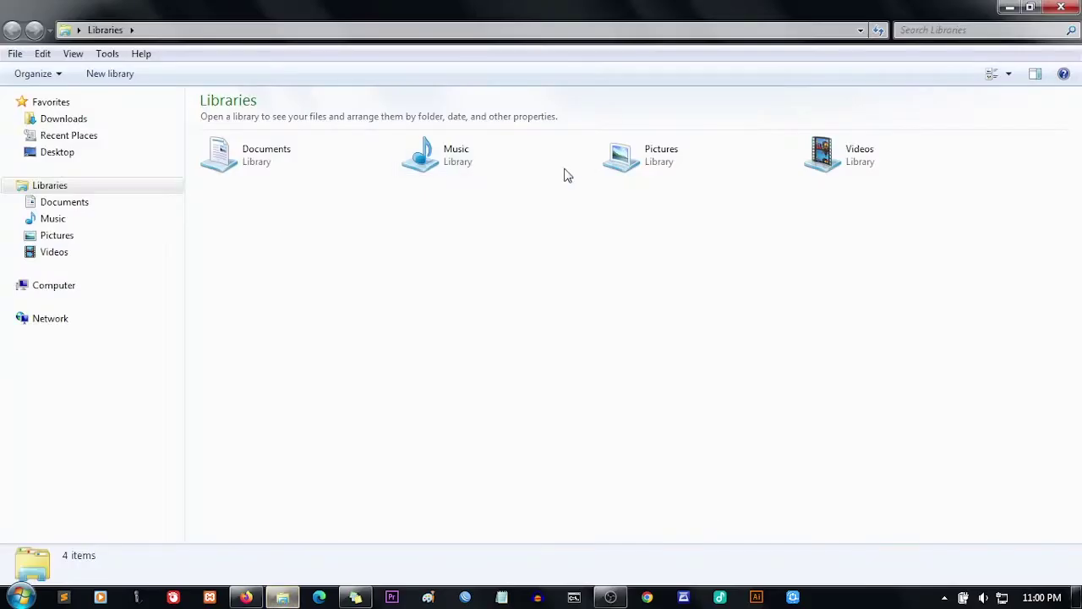
pyautogui.click(72, 287)
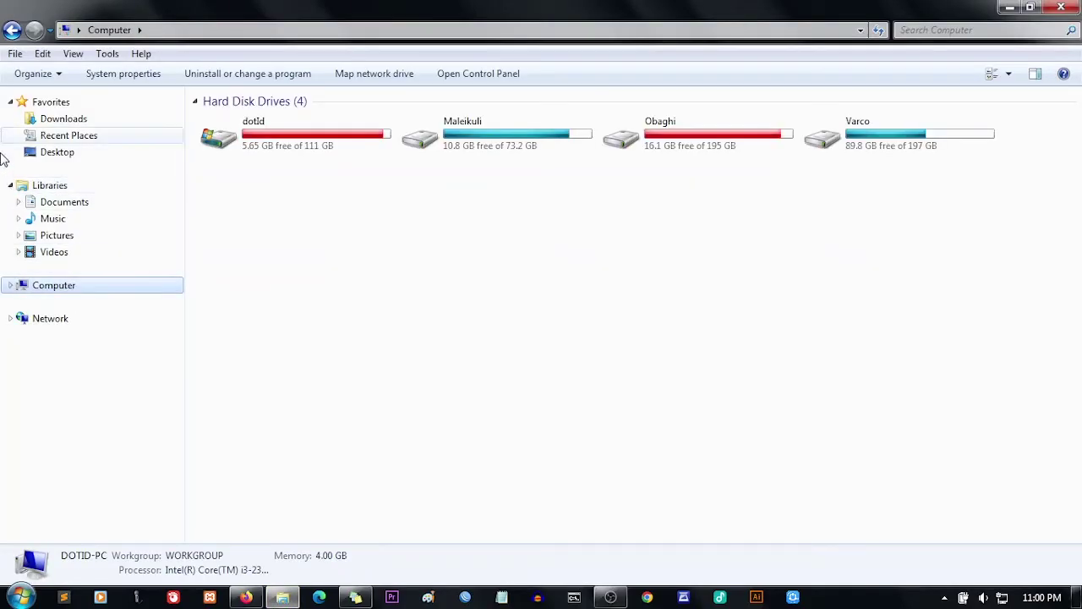
pyautogui.click(10, 102)
pyautogui.click(10, 136)
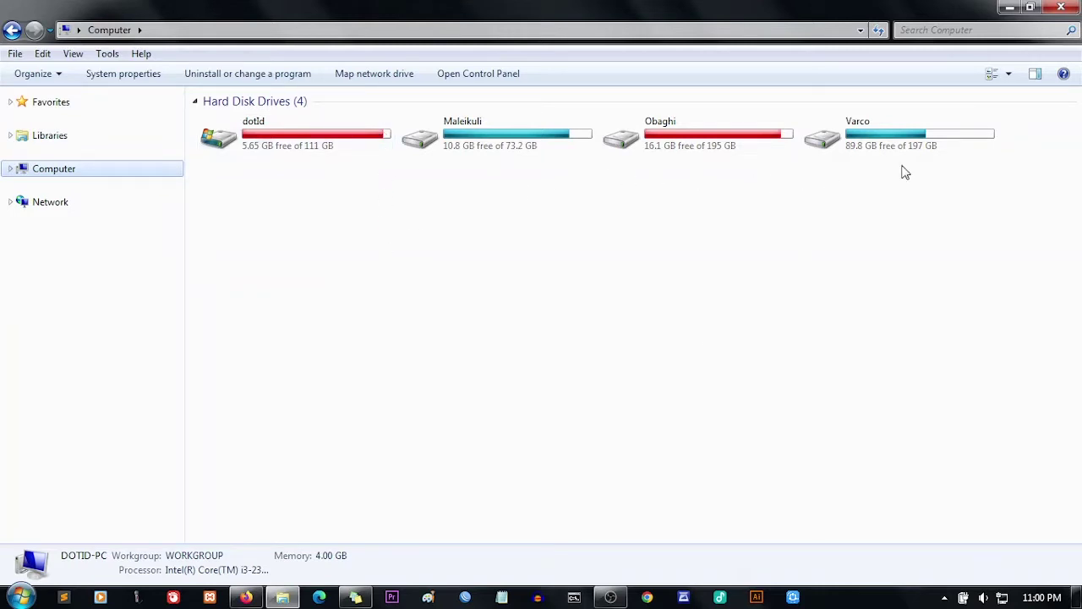
# Examine the hard drives by selecting them as a group, ending with only the dotId drive selected.
pyautogui.moveTo(930, 179); pyautogui.dragTo(243, 112)
pyautogui.click(352, 309)
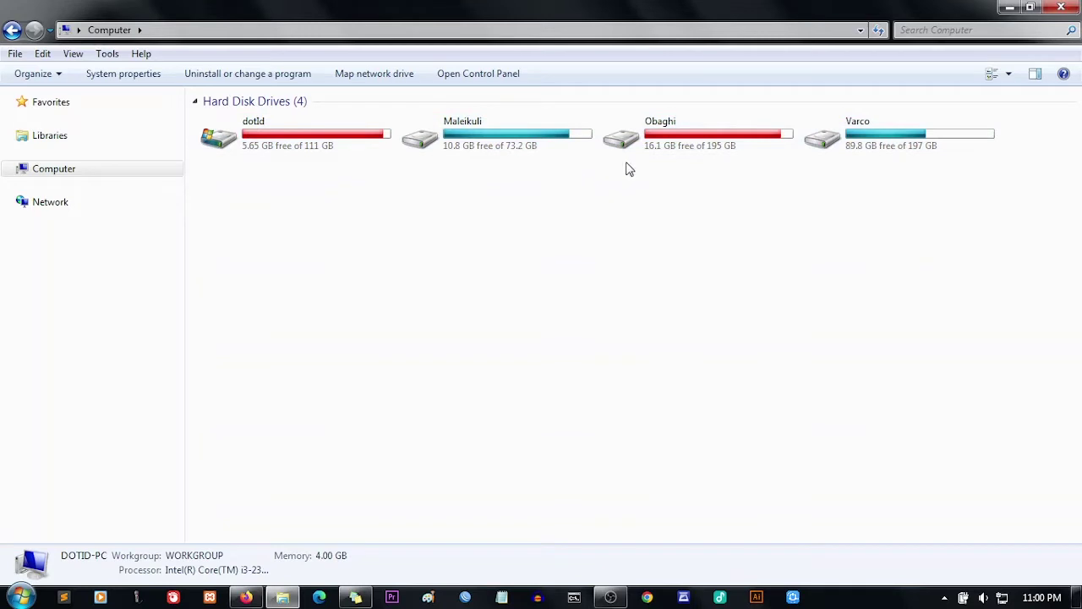
pyautogui.moveTo(961, 202); pyautogui.dragTo(234, 124)
pyautogui.click(317, 255)
pyautogui.moveTo(913, 211); pyautogui.dragTo(514, 139)
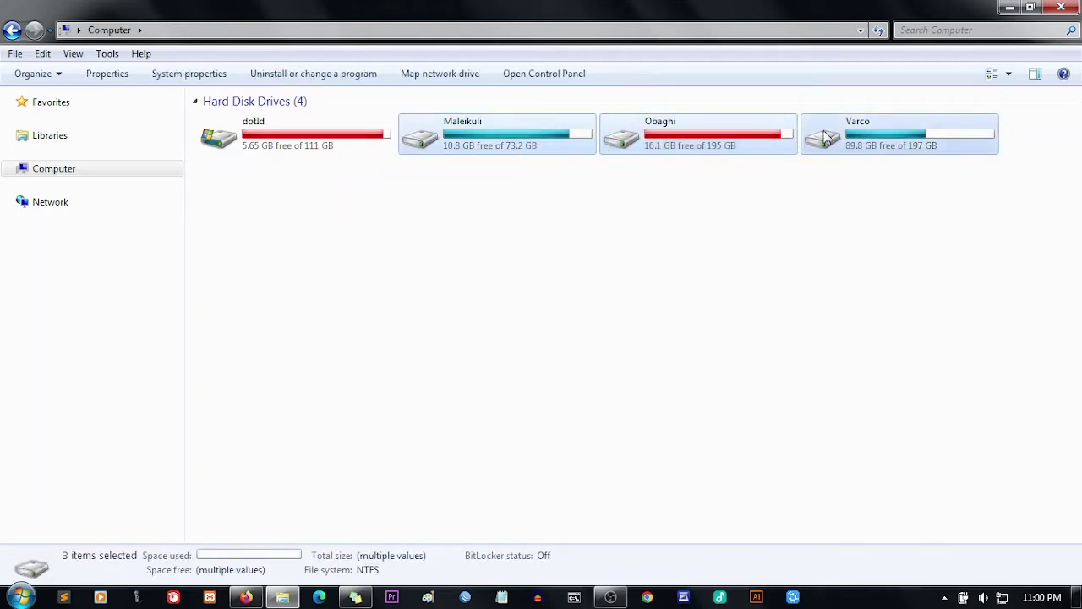
pyautogui.click(289, 147)
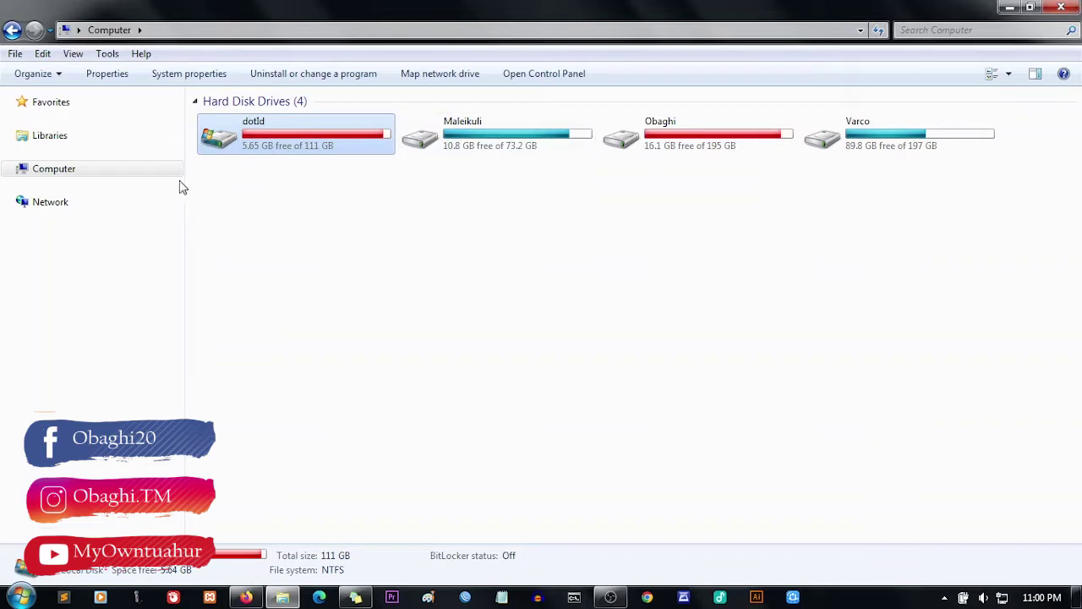
# Expand the Computer tree and check the dotId drive's used and free space in its properties, closing them without changes.
pyautogui.click(11, 168)
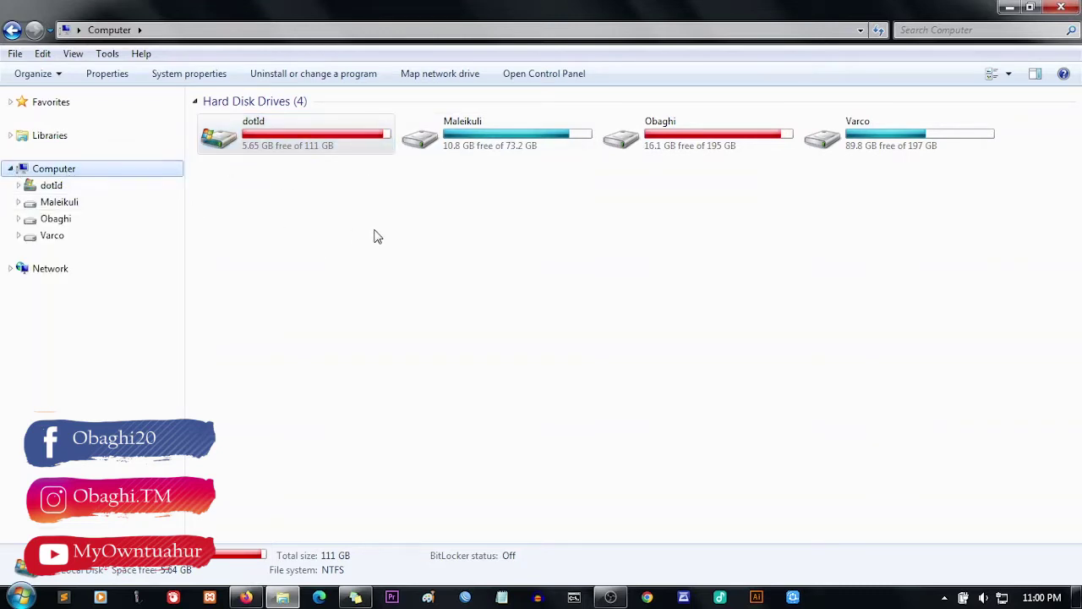
pyautogui.rightClick(336, 144)
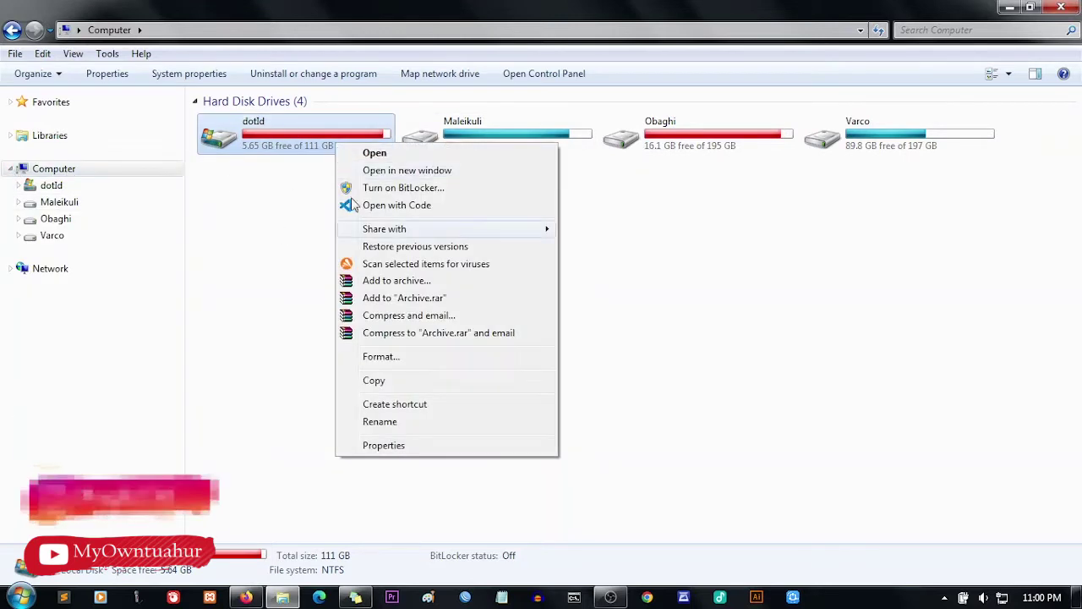
pyautogui.click(391, 445)
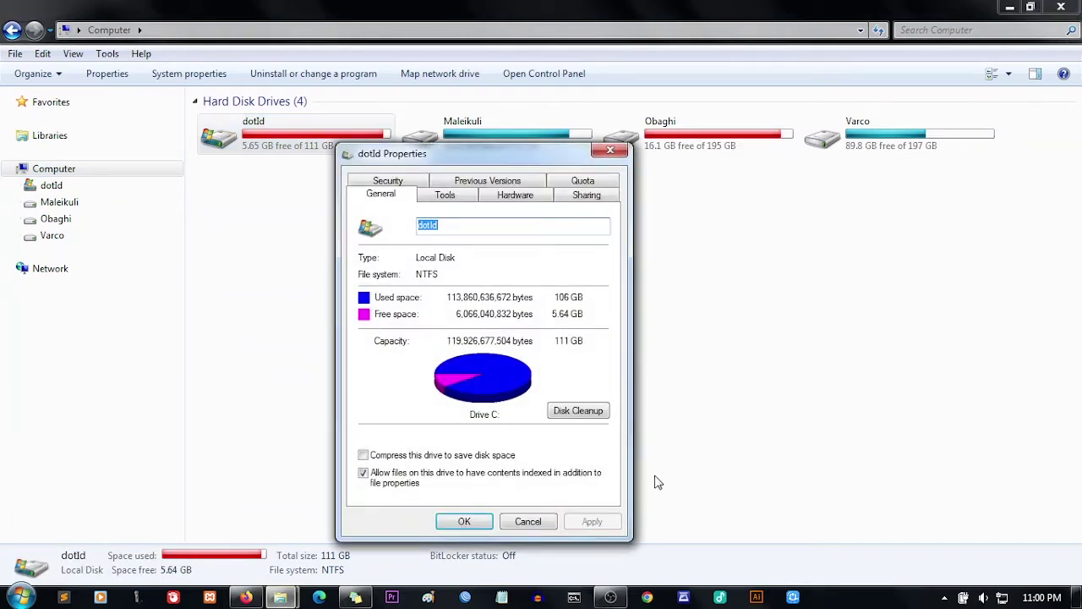
pyautogui.click(528, 522)
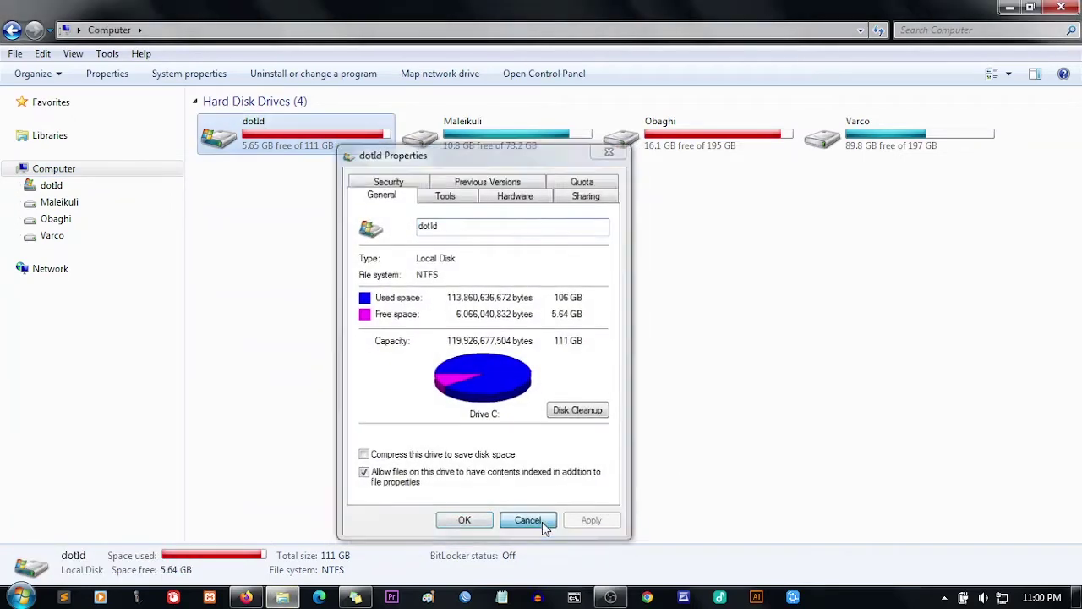
# Open Computer Management, look through Device Manager, and display the disks and partitions of Disk Management in a maximized window.
pyautogui.rightClick(67, 170)
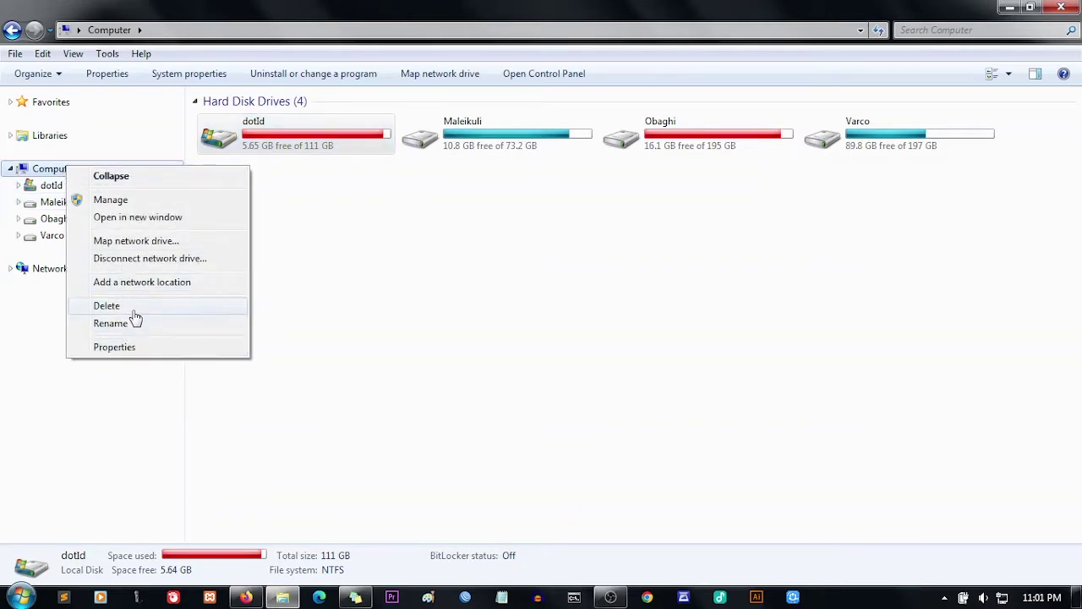
pyautogui.click(146, 201)
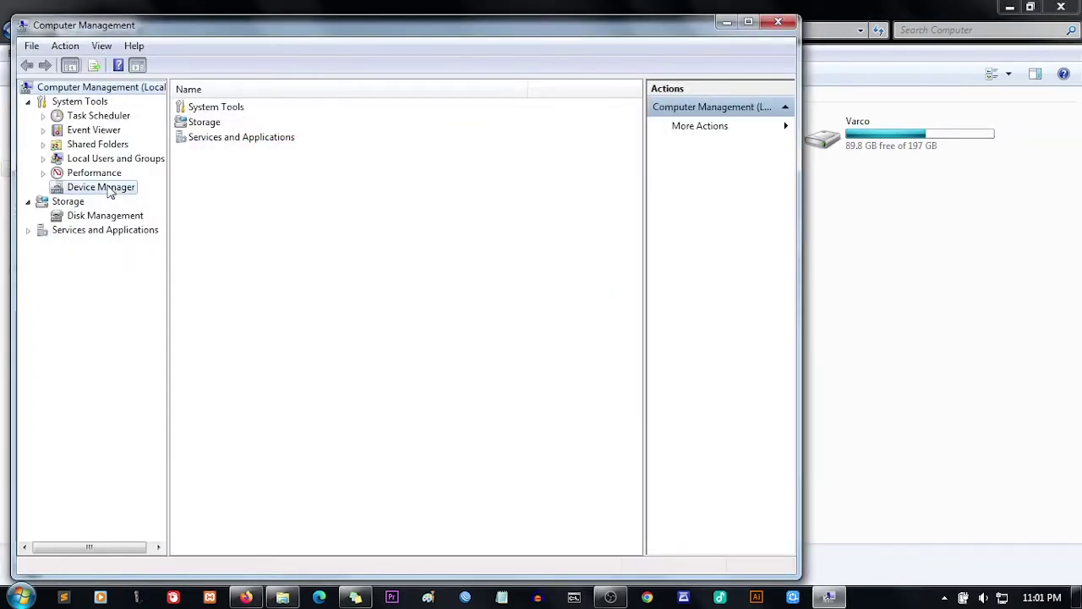
pyautogui.click(104, 187)
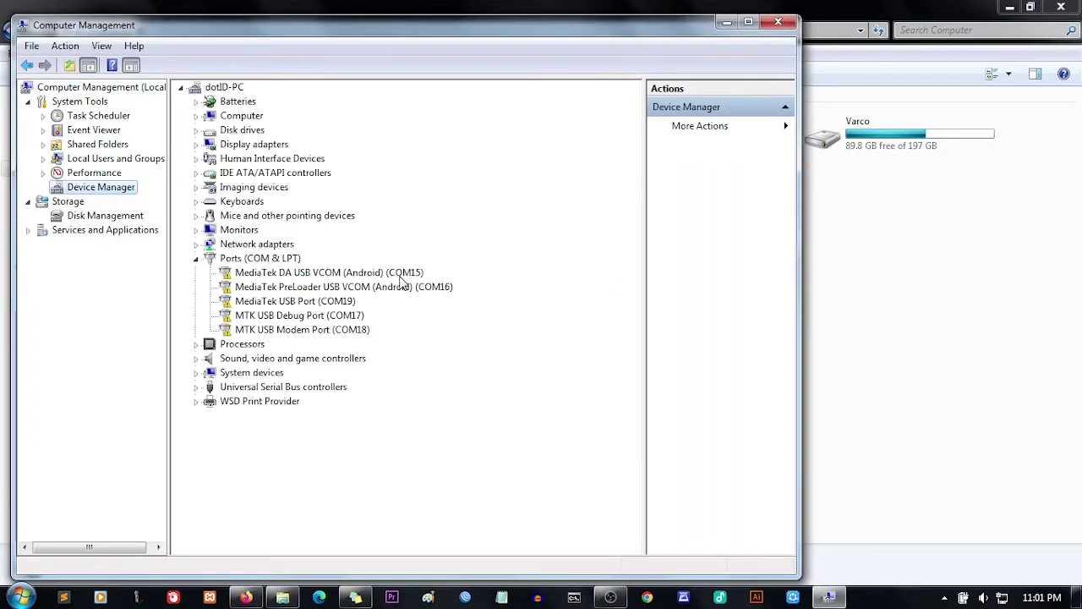
pyautogui.click(74, 217)
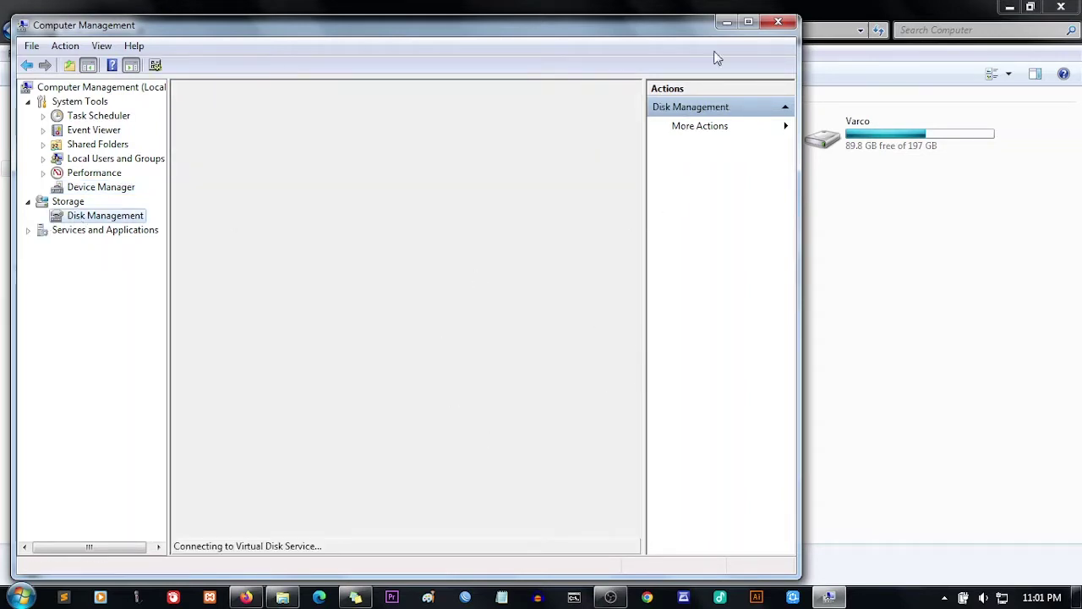
pyautogui.click(748, 21)
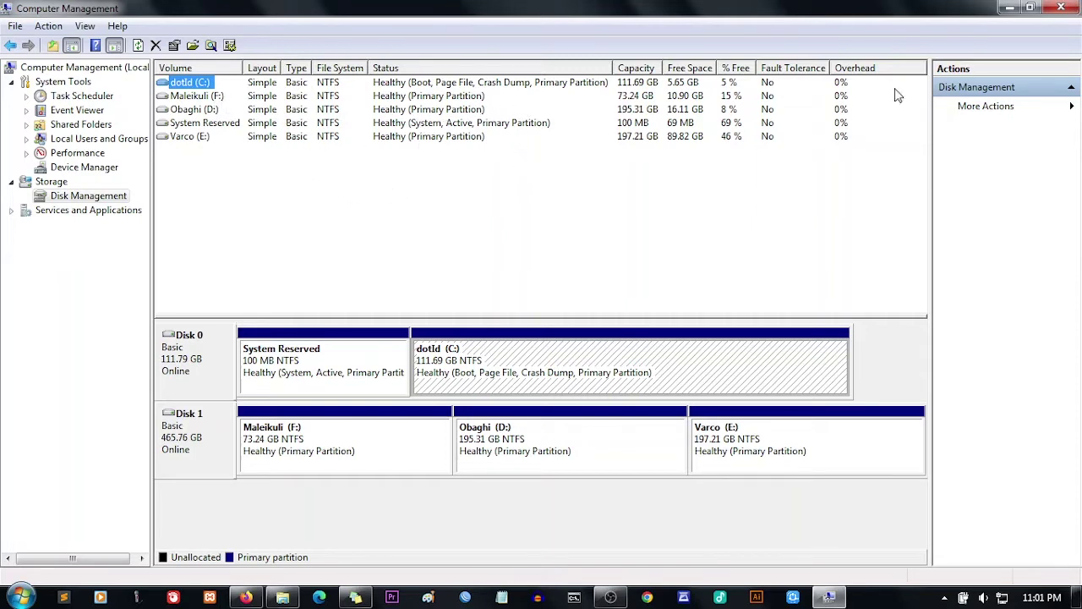
# Compare the Disk Management volumes with the drives shown in Explorer, then close Computer Management.
pyautogui.click(1030, 8)
pyautogui.press('super+e')
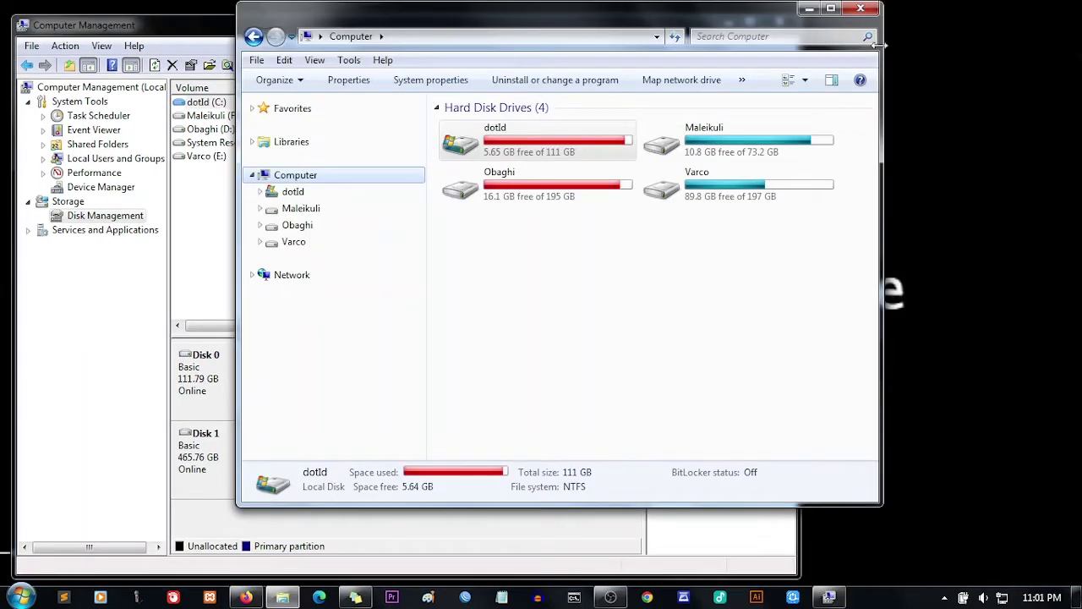
pyautogui.doubleClick(218, 32)
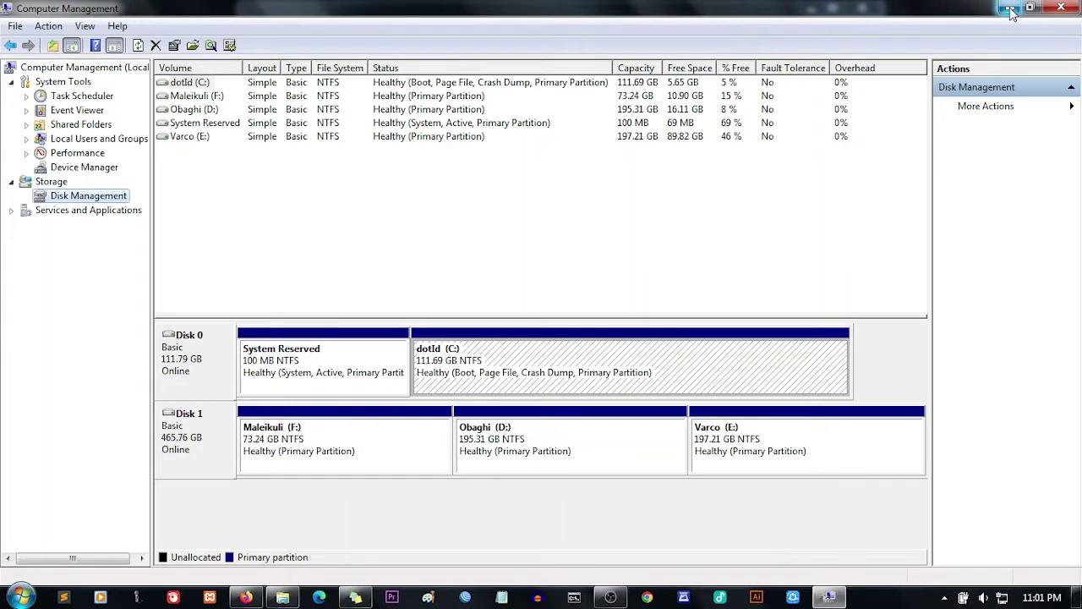
pyautogui.click(1064, 9)
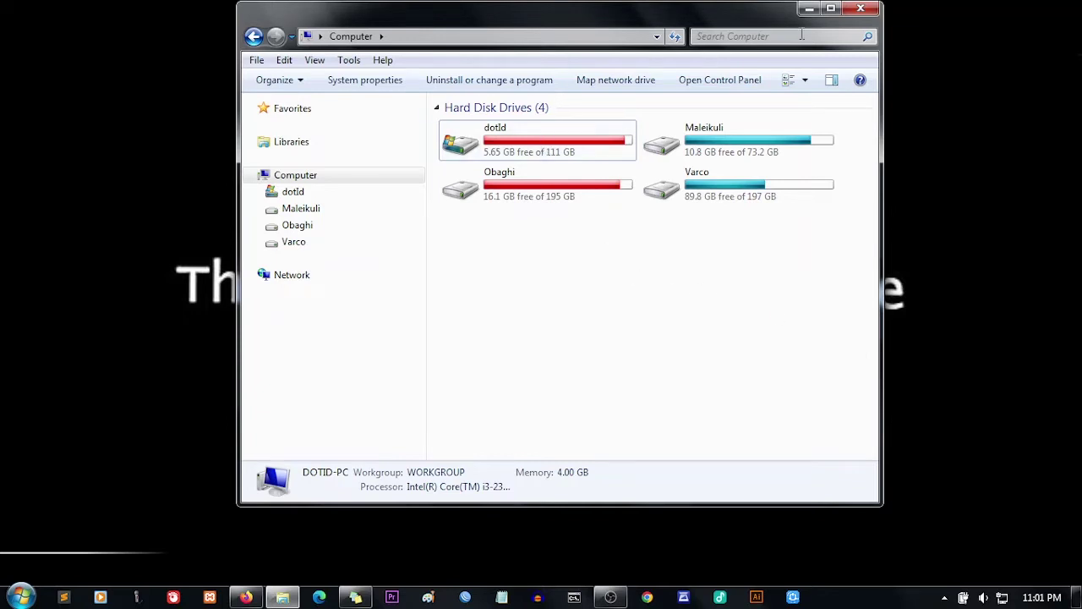
# Select the dotId drive to check its storage in a maximized Explorer window, then minimize the window.
pyautogui.click(626, 142)
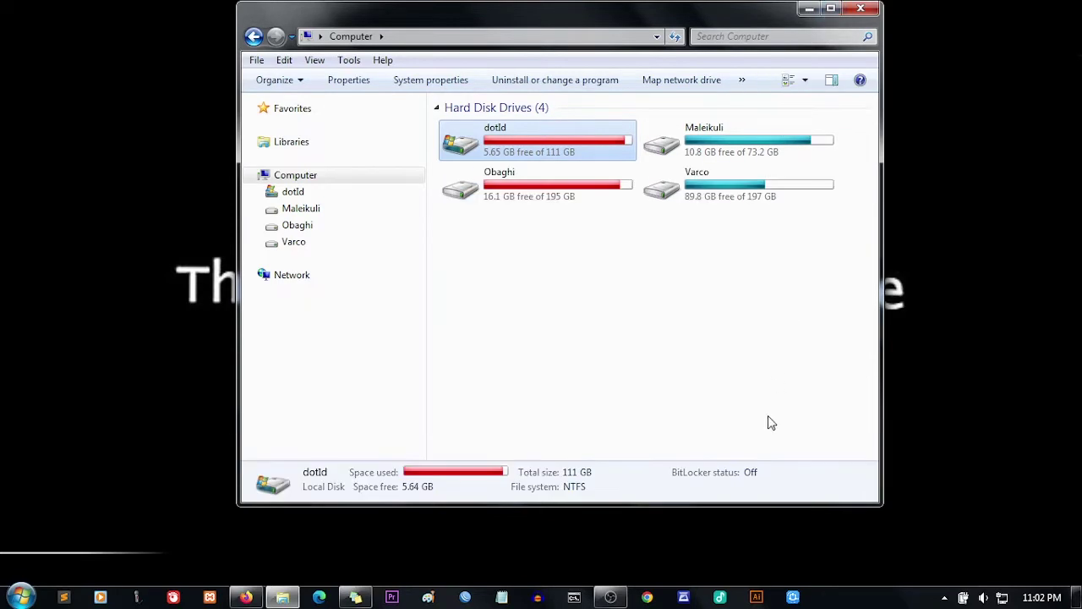
pyautogui.click(831, 10)
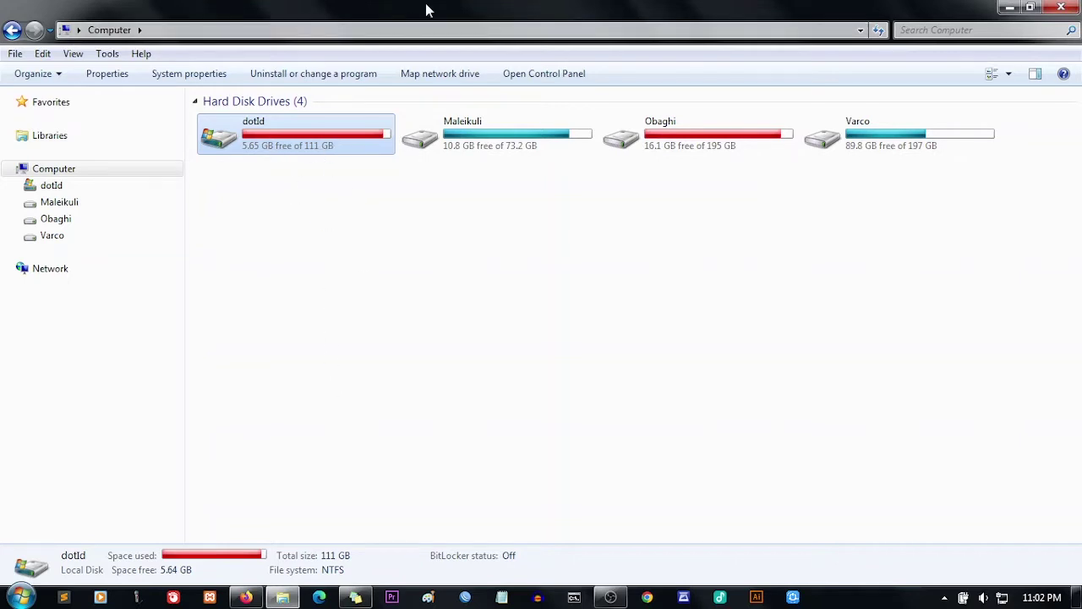
pyautogui.click(1010, 7)
pyautogui.moveTo(705, 17)
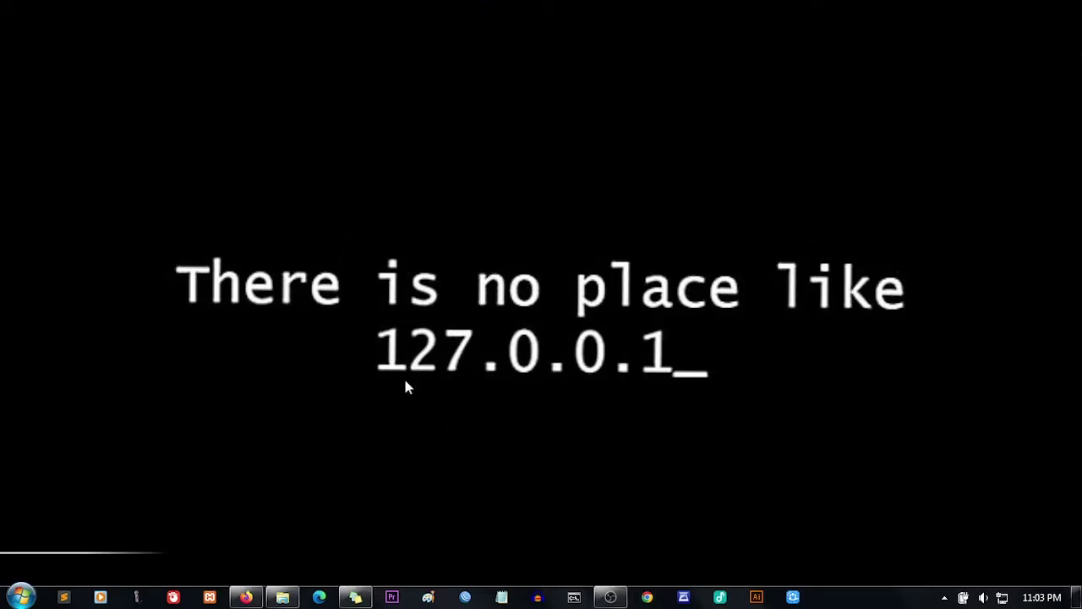
# Bring Explorer back, refresh the list of drives, and check the dotId drive's free space.
pyautogui.click(282, 597)
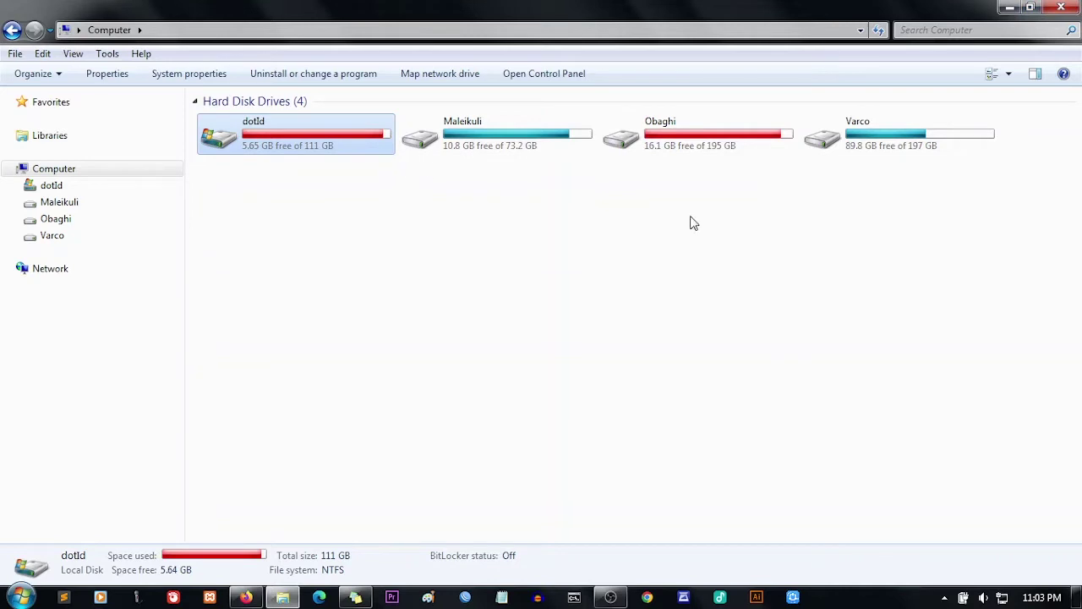
pyautogui.rightClick(674, 264)
pyautogui.click(698, 320)
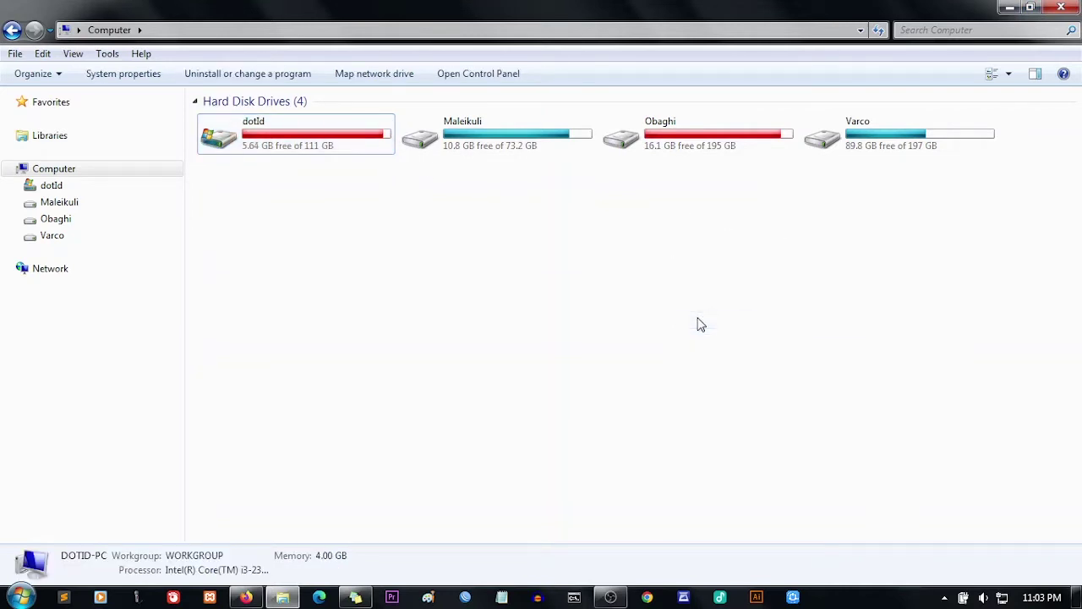
pyautogui.rightClick(296, 128)
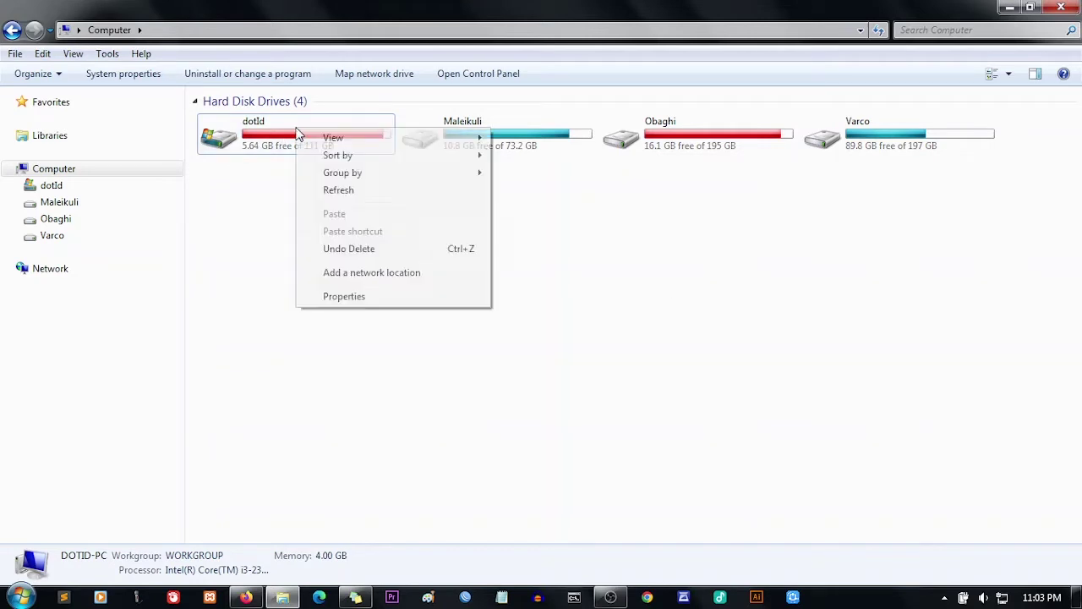
pyautogui.click(285, 154)
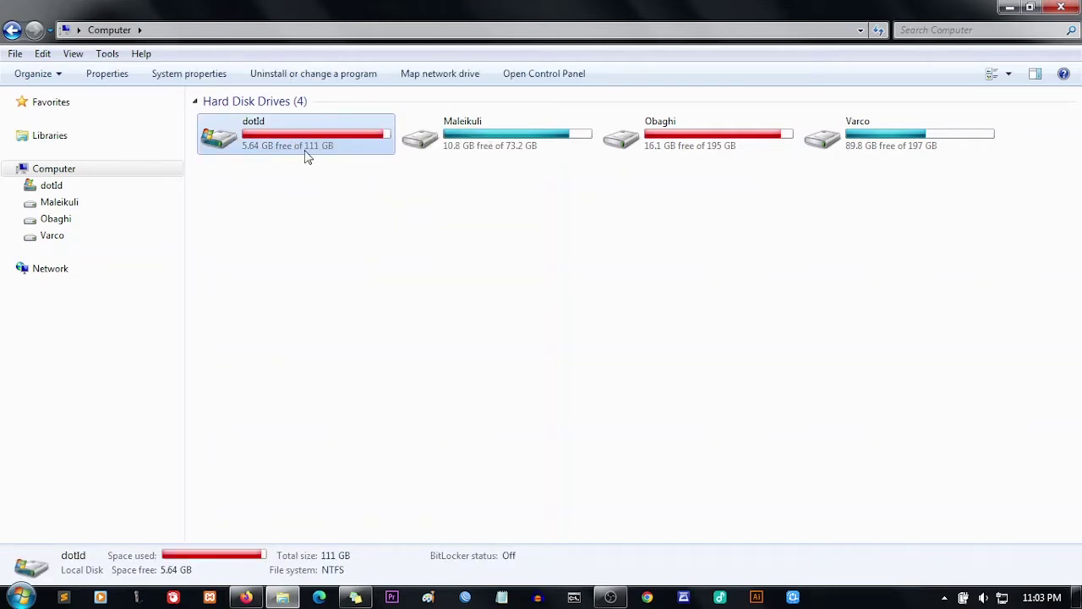
pyautogui.click(414, 331)
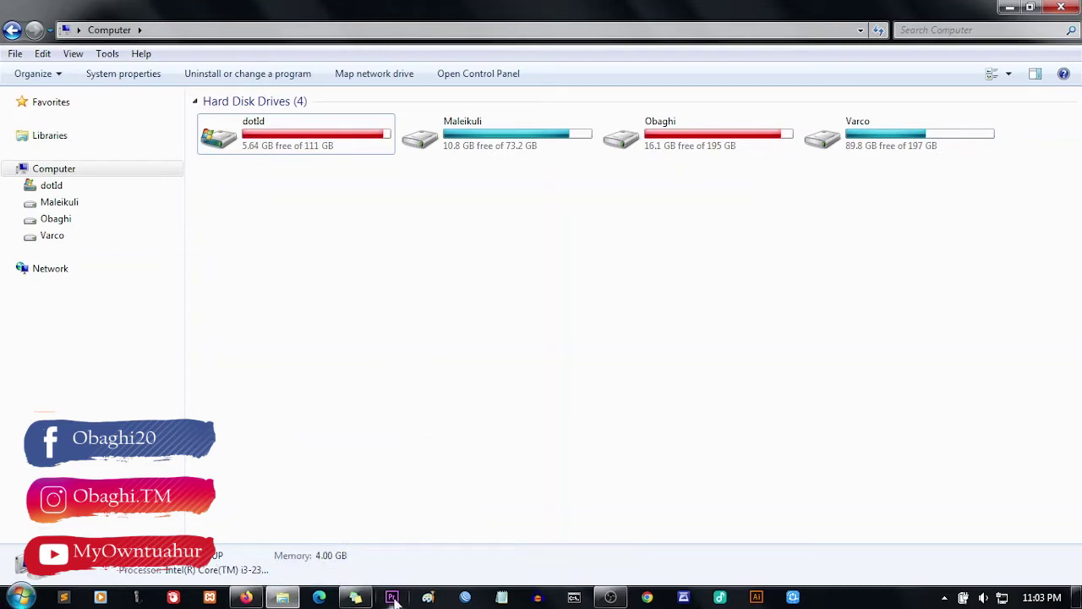
# Examine the full list of programs installed on the computer, then close the list.
pyautogui.click(20, 597)
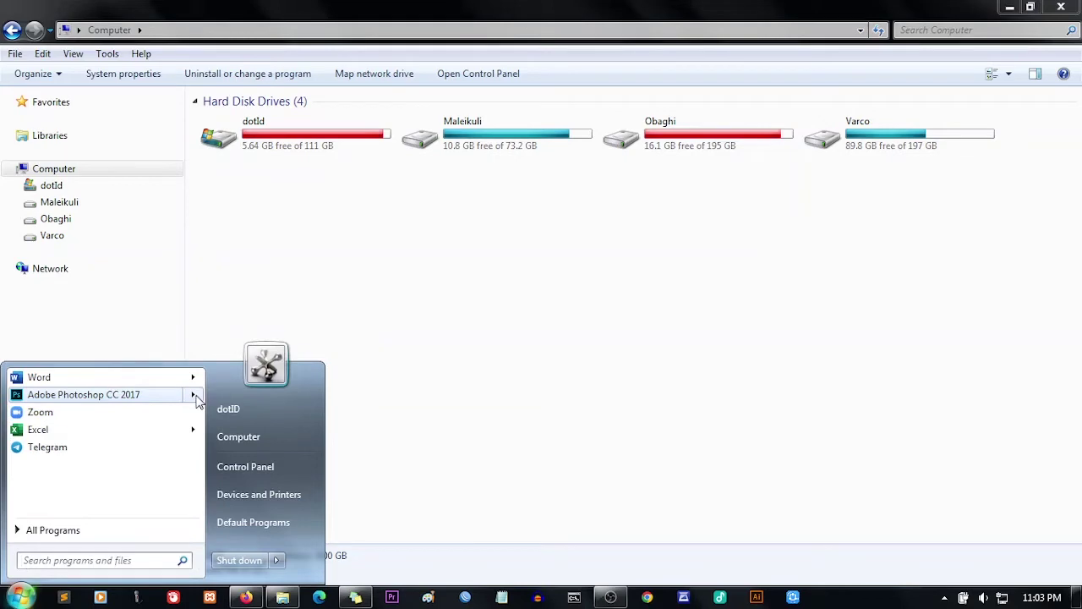
pyautogui.moveTo(195, 401)
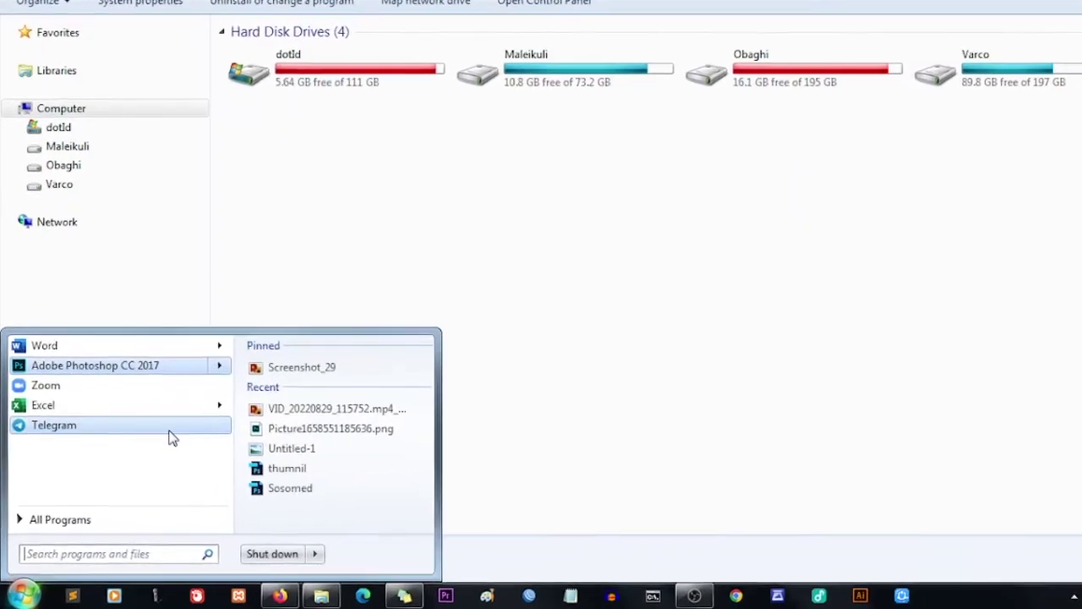
pyautogui.click(81, 530)
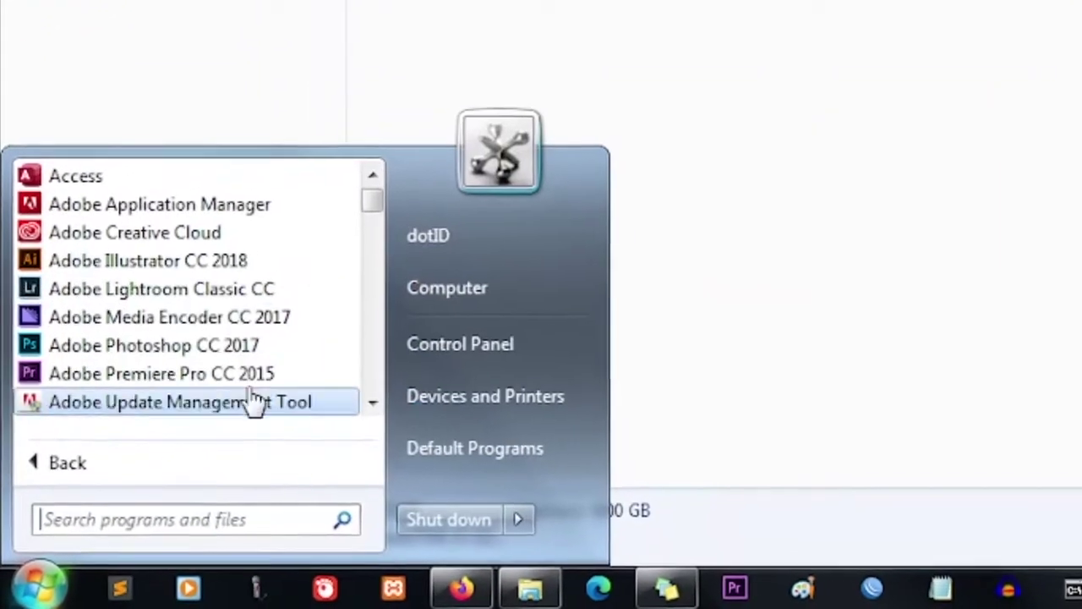
pyautogui.scroll(-3, 205, 327)
pyautogui.scroll(2, 203, 328)
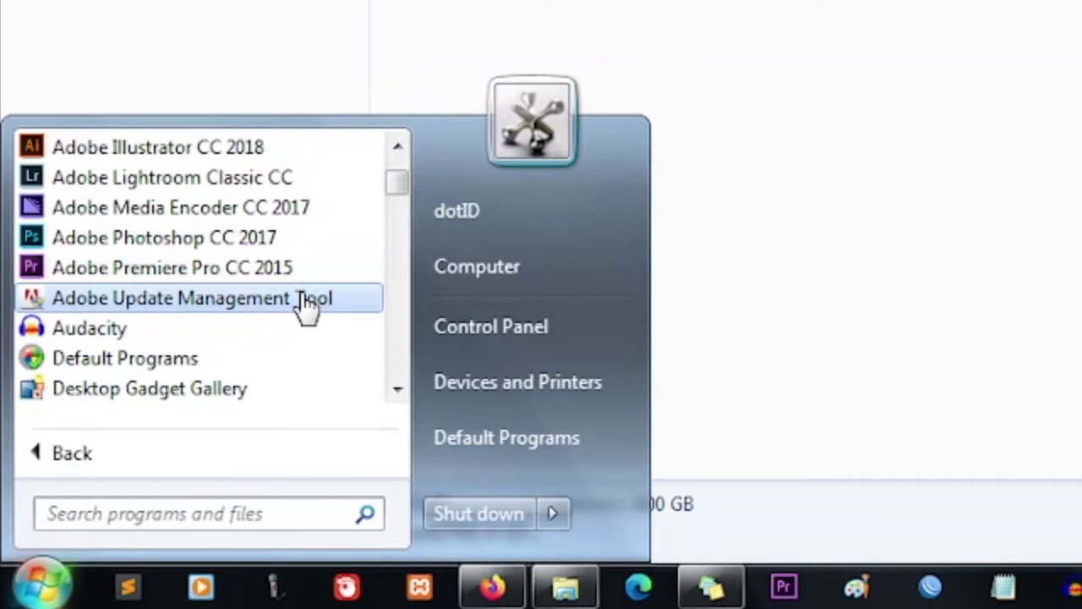
pyautogui.scroll(-6, 305, 307)
pyautogui.scroll(-2, 304, 307)
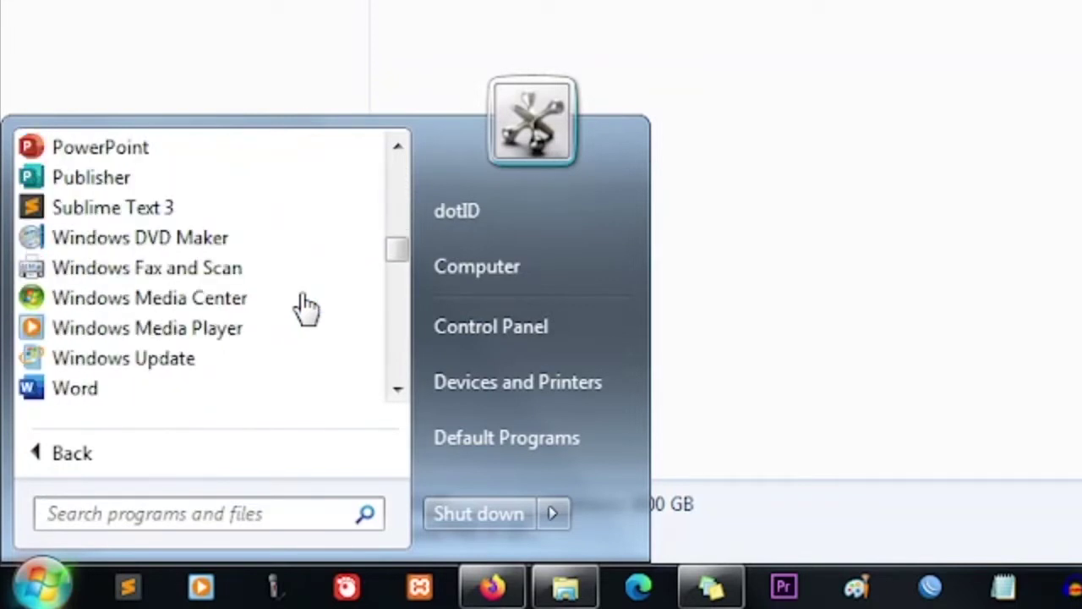
pyautogui.scroll(2, 305, 307)
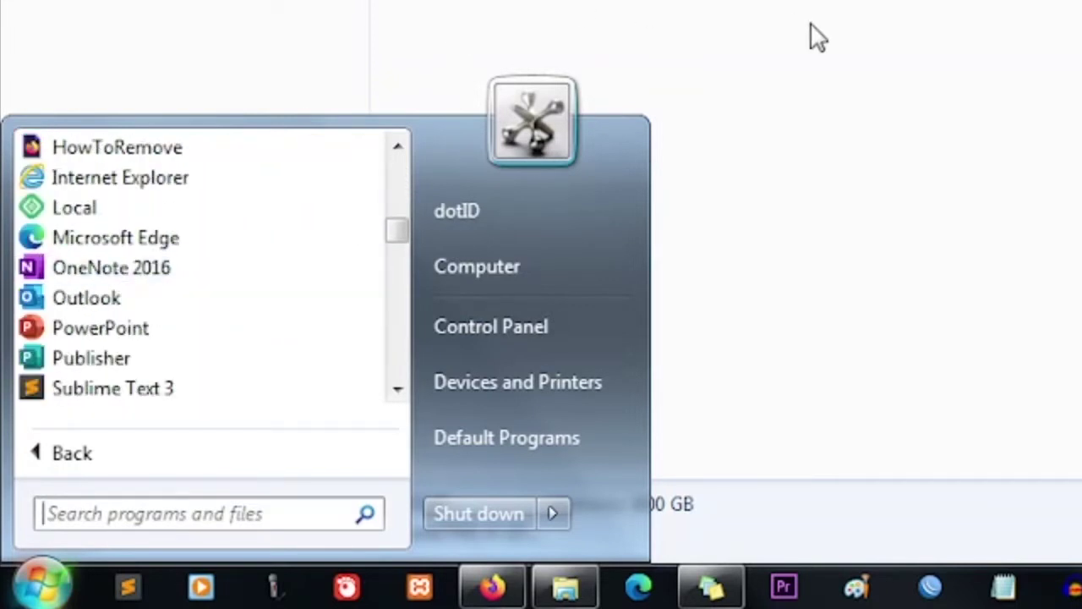
pyautogui.click(816, 37)
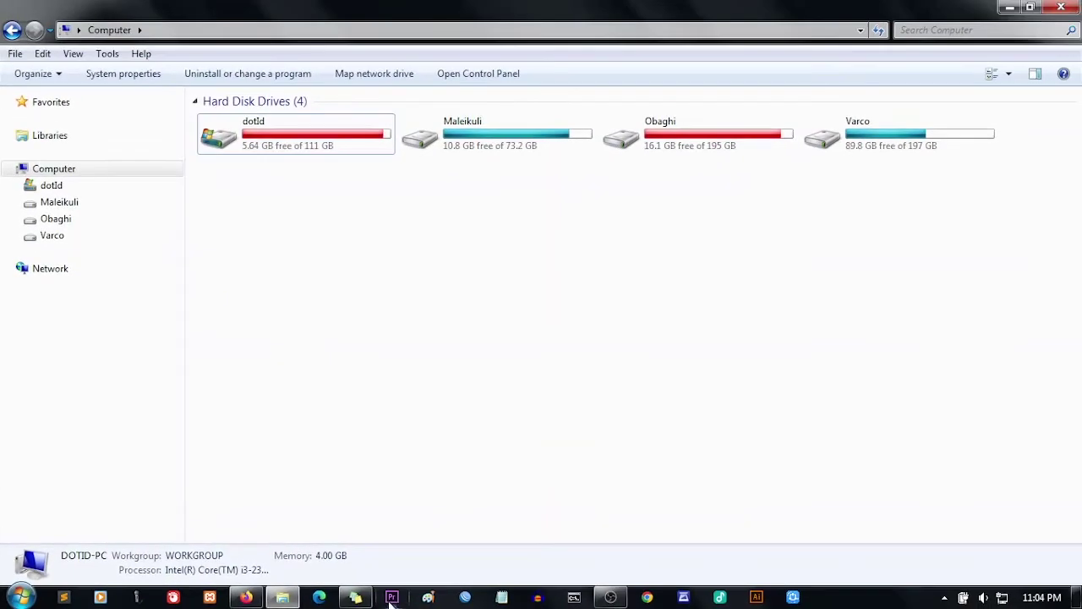
# Select the dotId drive once more and launch Adobe Premiere Pro CC 2015.
pyautogui.moveTo(627, 6)
pyautogui.click(298, 146)
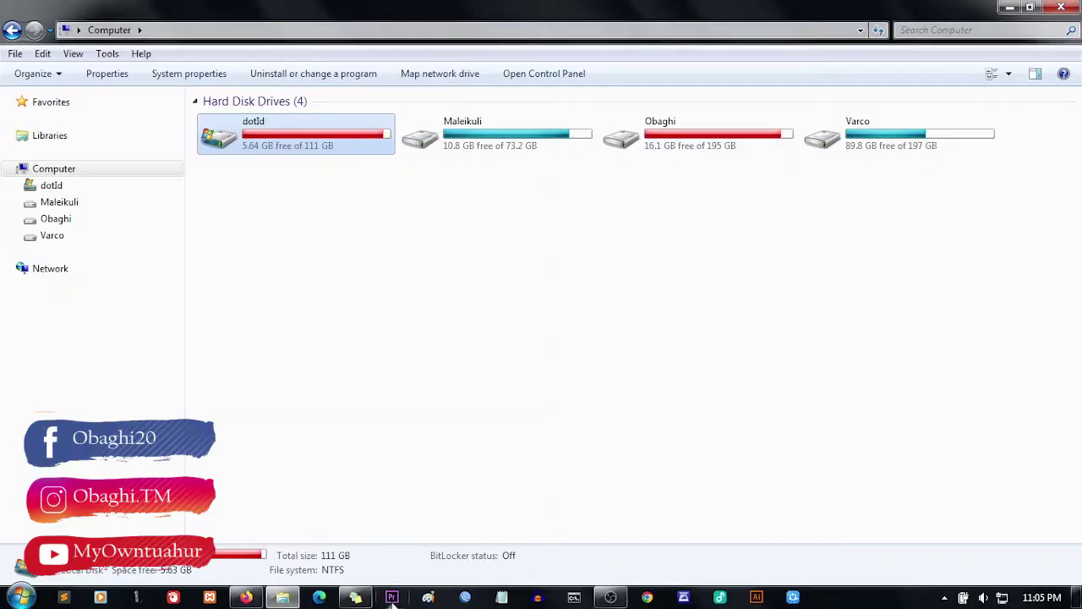
pyautogui.click(393, 598)
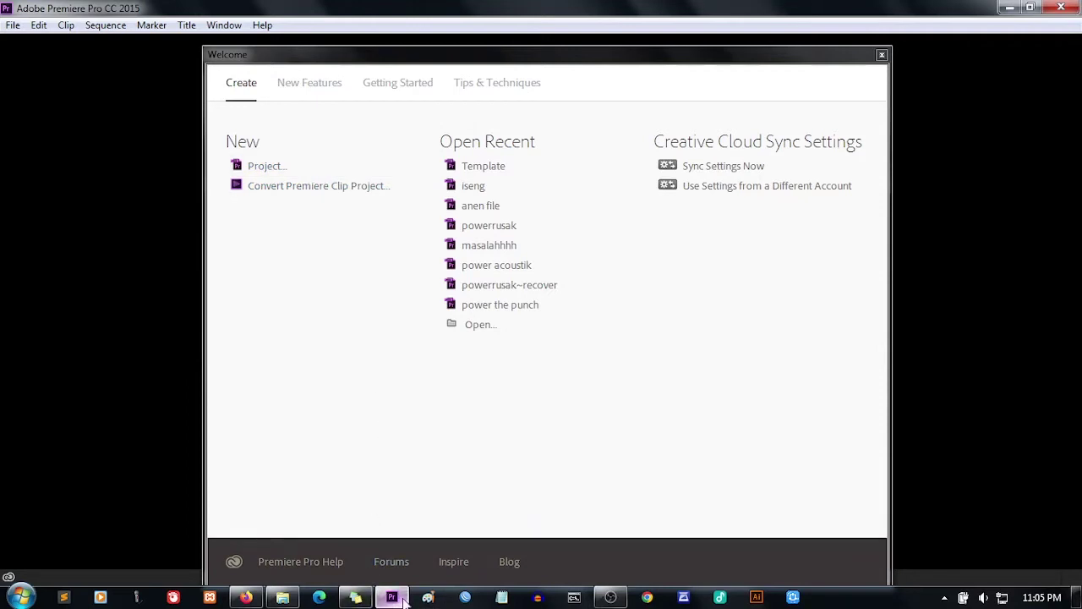
# Open the recent project Template in Premiere Pro.
pyautogui.moveTo(404, 600)
pyautogui.click(490, 168)
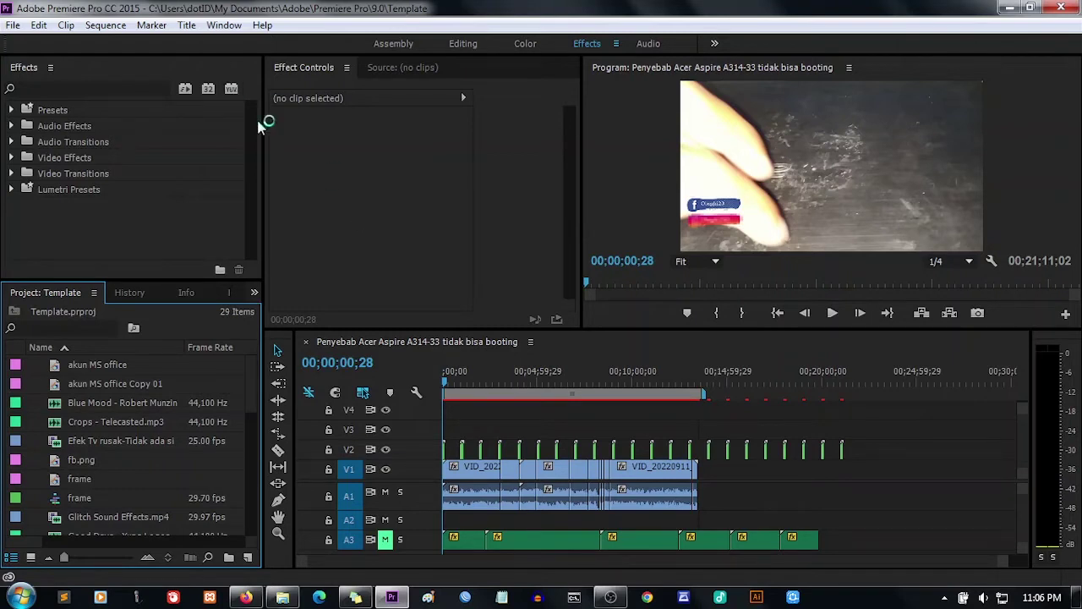
pyautogui.click(366, 175)
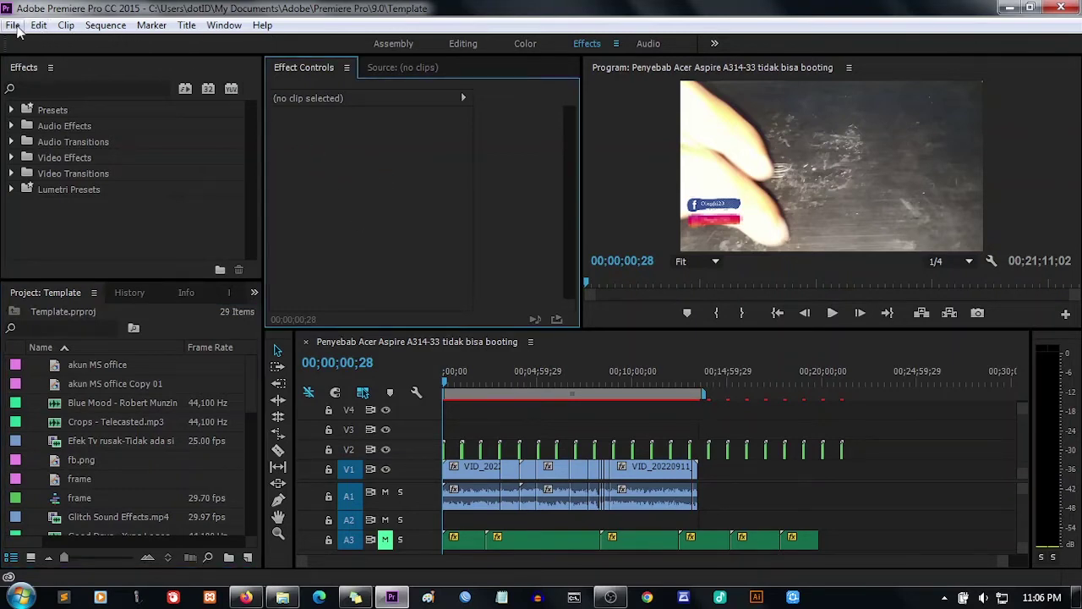
# Open the Premiere Pro preferences and show the Media category with the media cache settings.
pyautogui.click(62, 27)
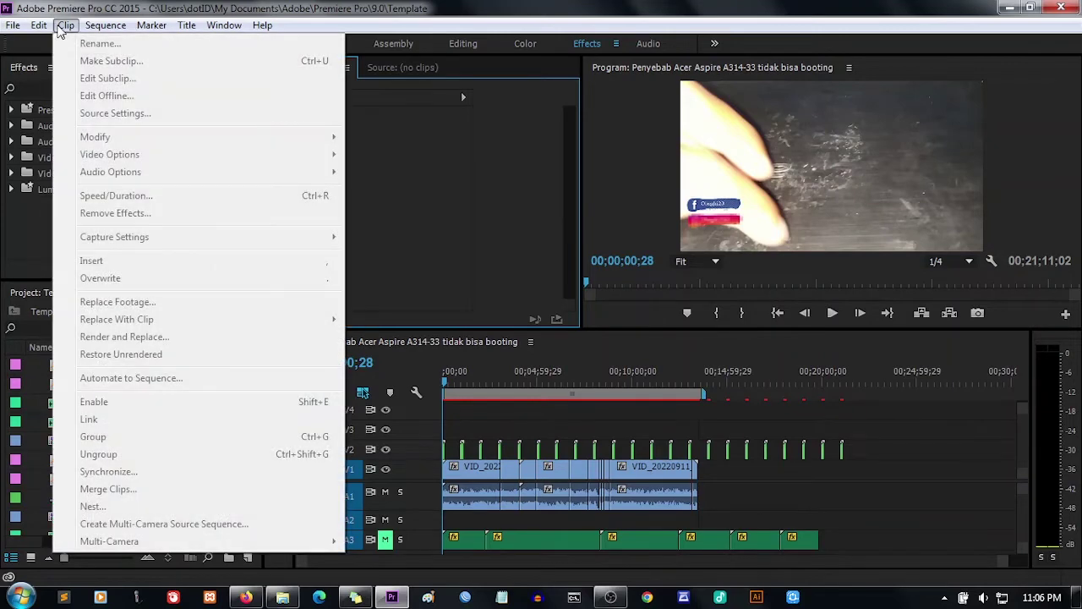
pyautogui.moveTo(40, 28)
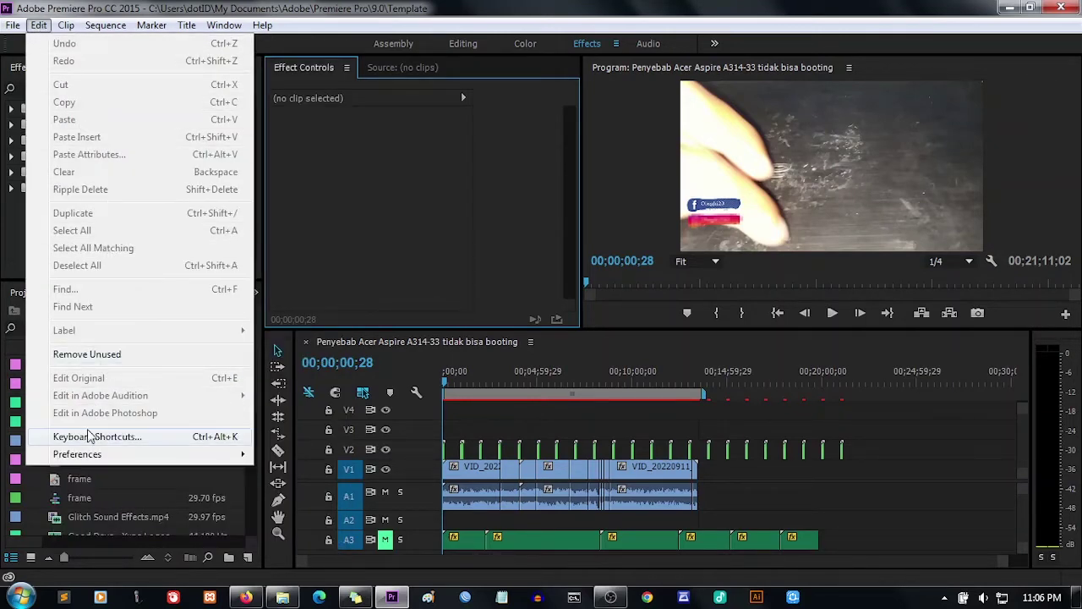
pyautogui.moveTo(89, 454)
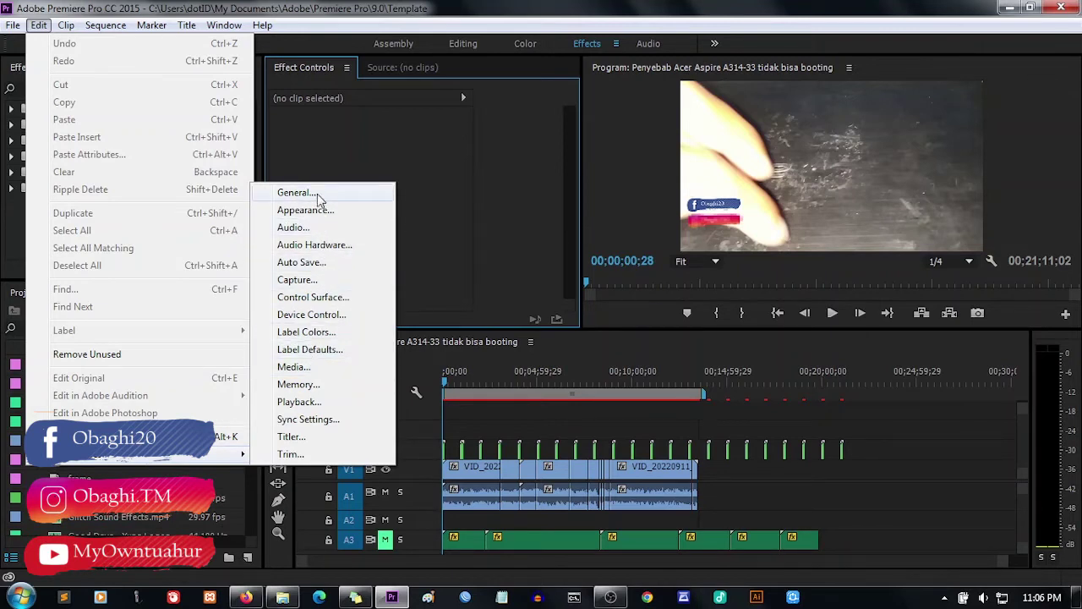
pyautogui.click(320, 387)
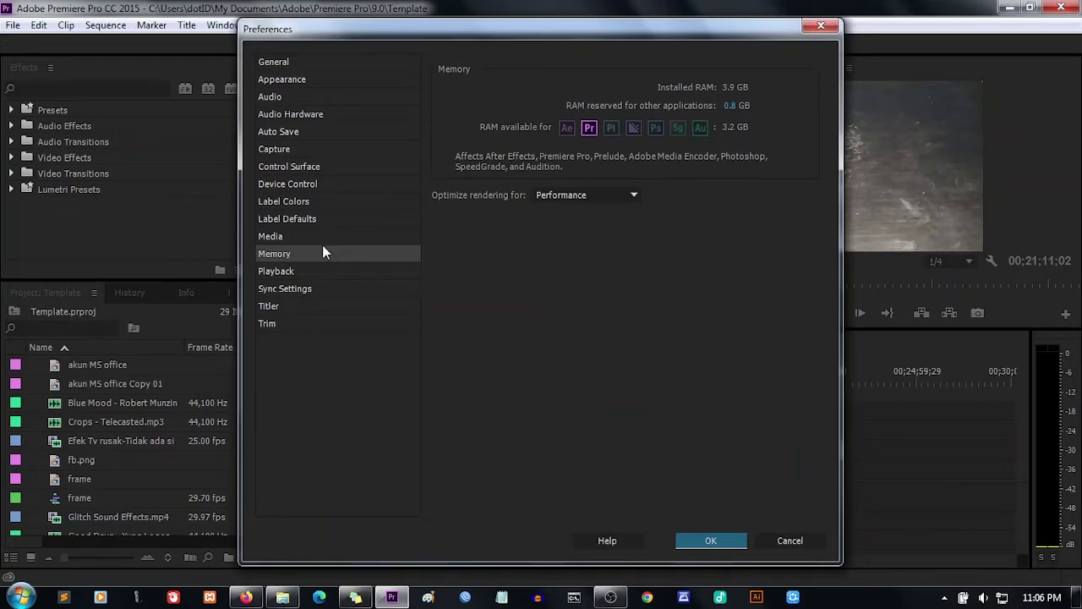
pyautogui.click(300, 238)
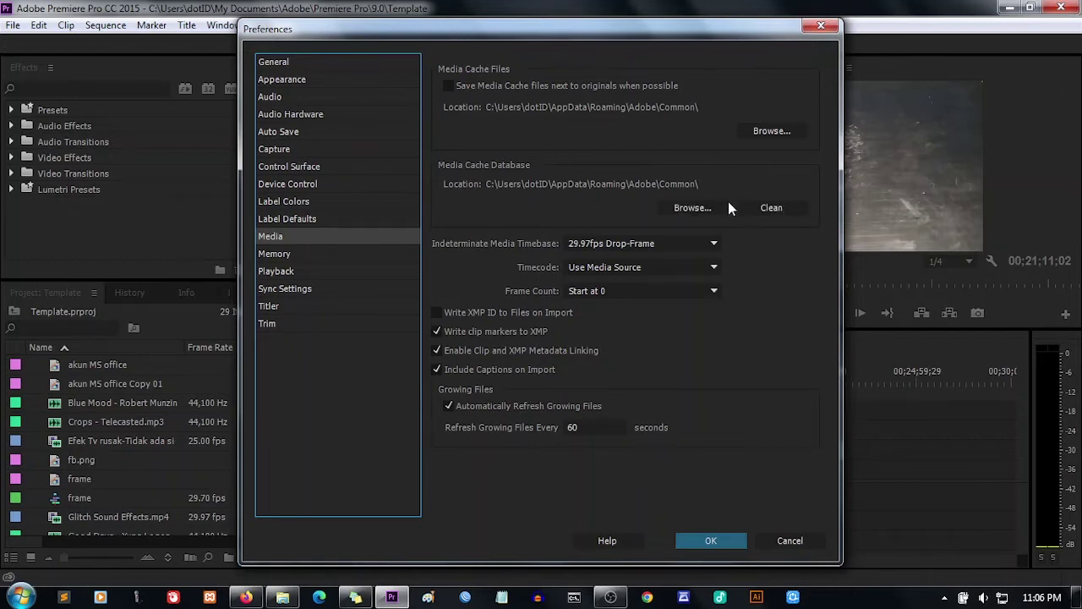
# Clean the media cache database, accept the preferences and close Premiere Pro.
pyautogui.click(678, 205)
pyautogui.click(776, 210)
pyautogui.click(771, 209)
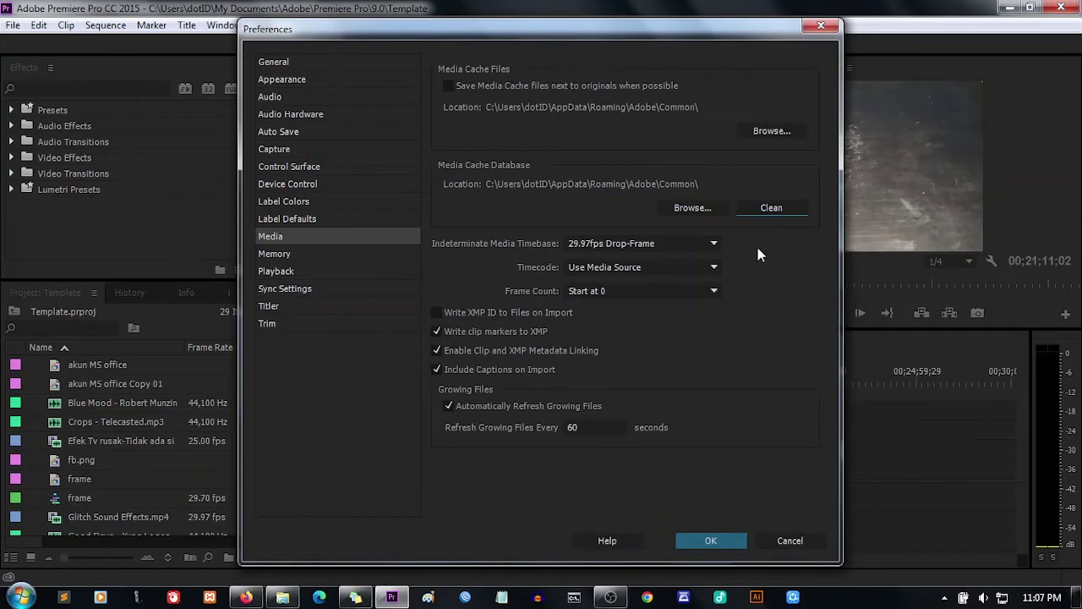
pyautogui.click(713, 544)
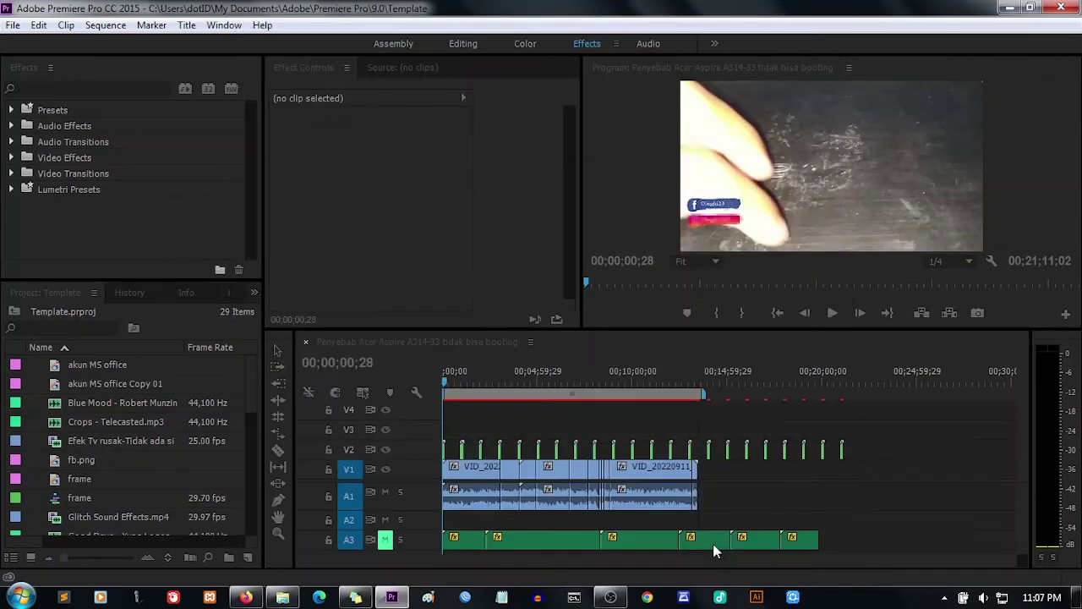
pyautogui.click(1073, 10)
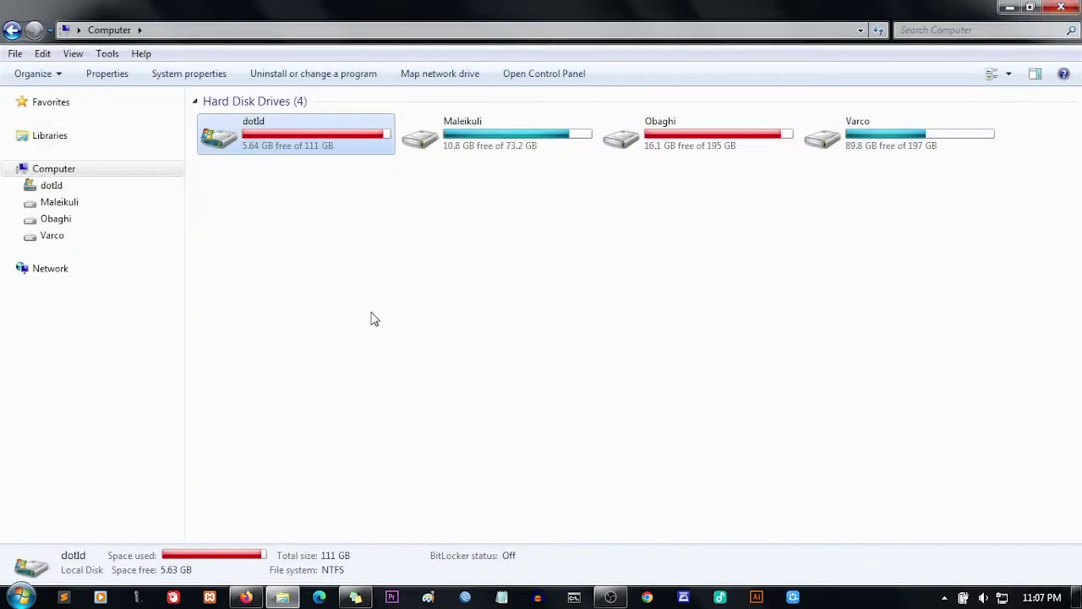
# Refresh the list of drives in Explorer to check the dotId drive's free space.
pyautogui.rightClick(367, 258)
pyautogui.click(392, 322)
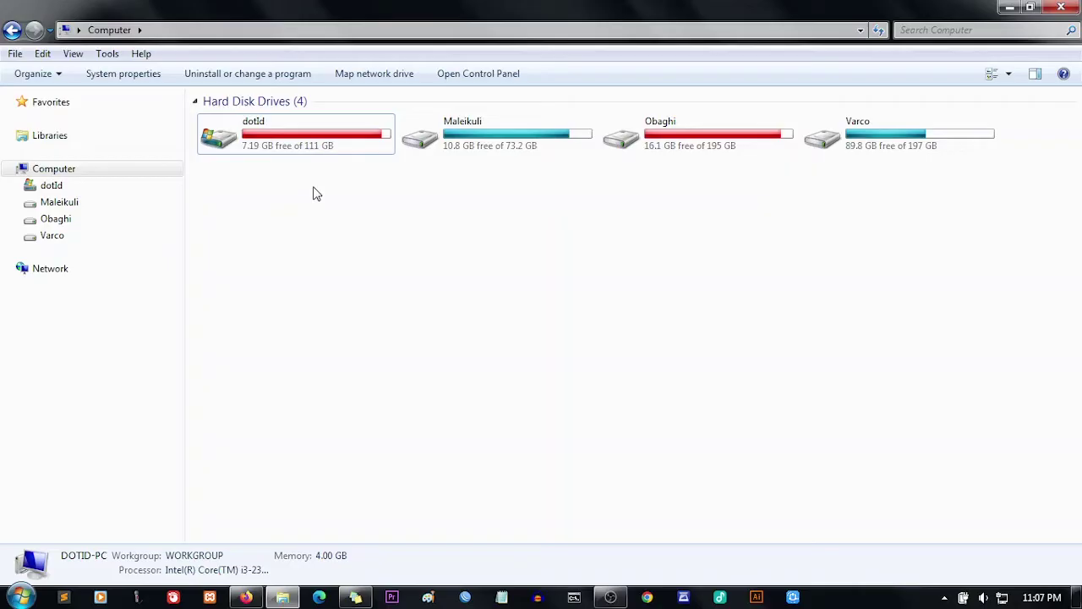
pyautogui.rightClick(330, 241)
pyautogui.click(362, 299)
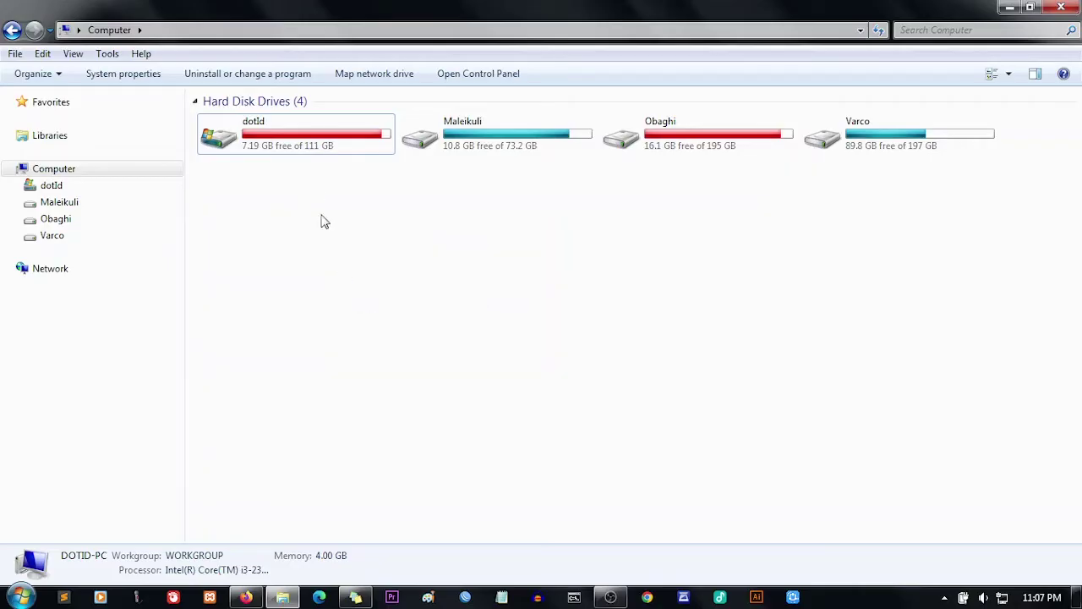
# Open the properties of the dotId drive and start Disk Cleanup for it.
pyautogui.rightClick(306, 144)
pyautogui.click(277, 138)
pyautogui.rightClick(274, 134)
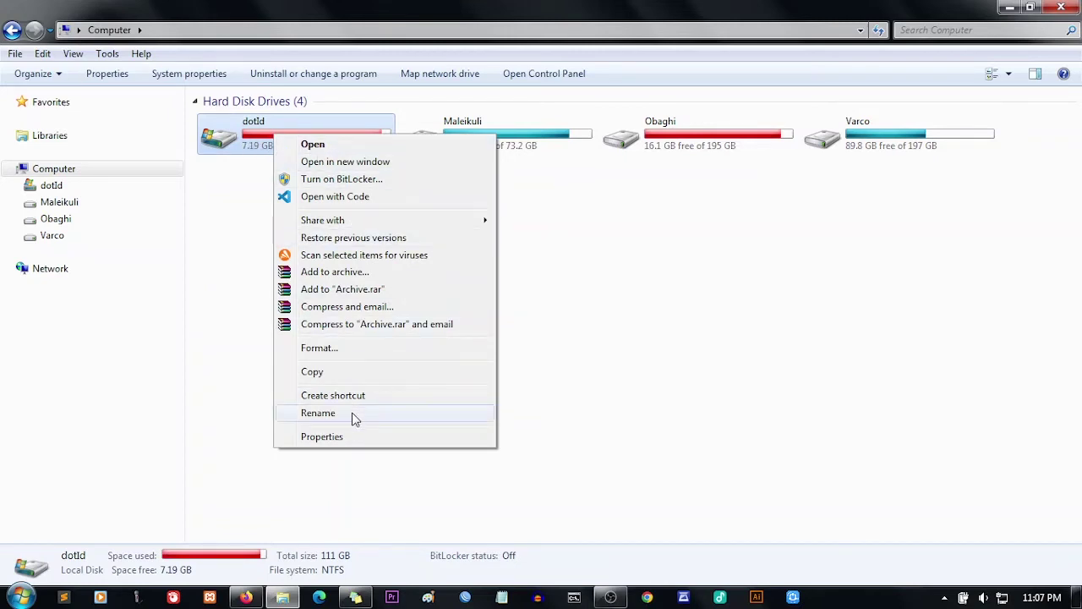
pyautogui.click(355, 438)
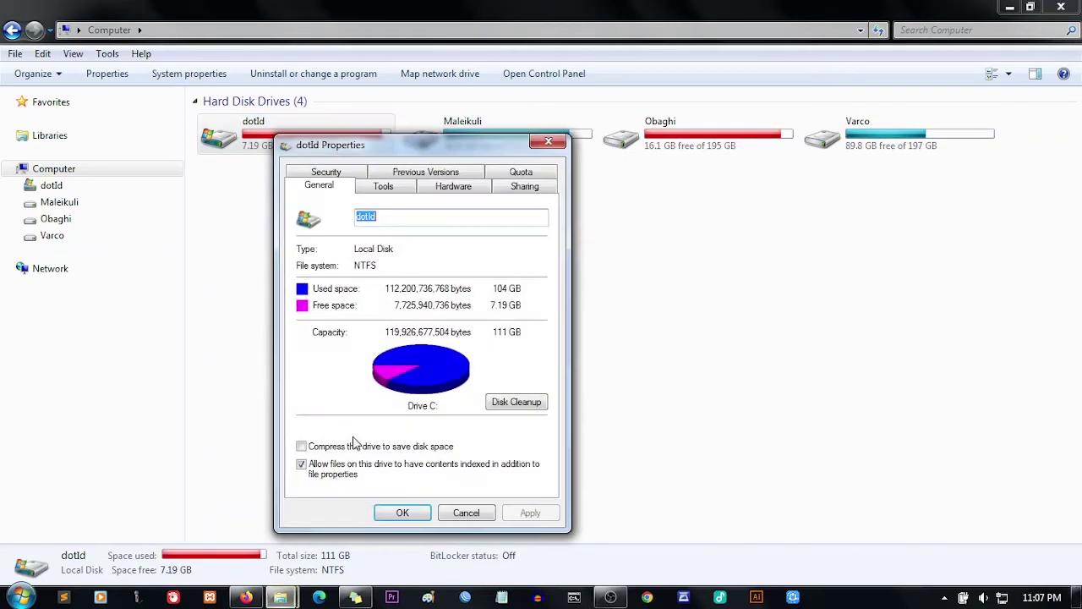
pyautogui.click(513, 410)
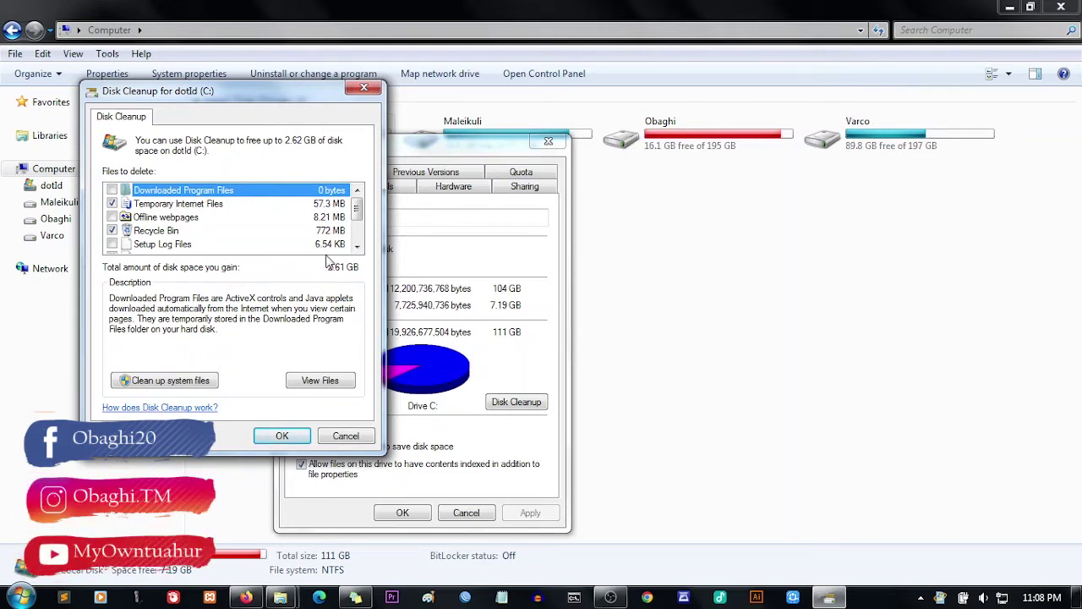
# Review the categories of files to delete and rescan the dotId drive to include system files in the cleanup.
pyautogui.moveTo(357, 208); pyautogui.dragTo(365, 239)
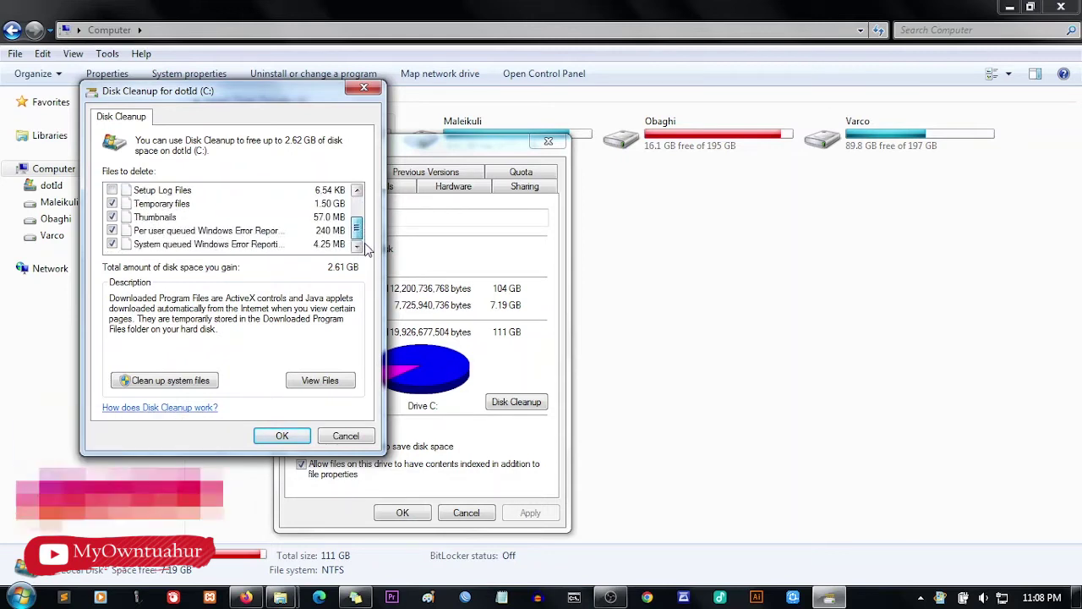
pyautogui.click(181, 385)
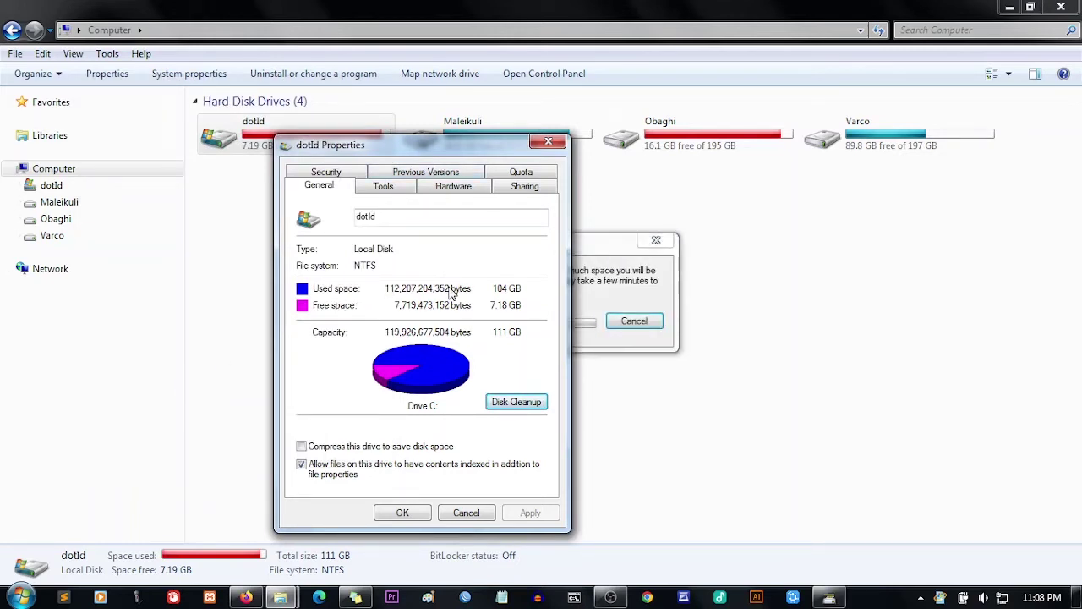
pyautogui.moveTo(588, 244); pyautogui.dragTo(510, 254)
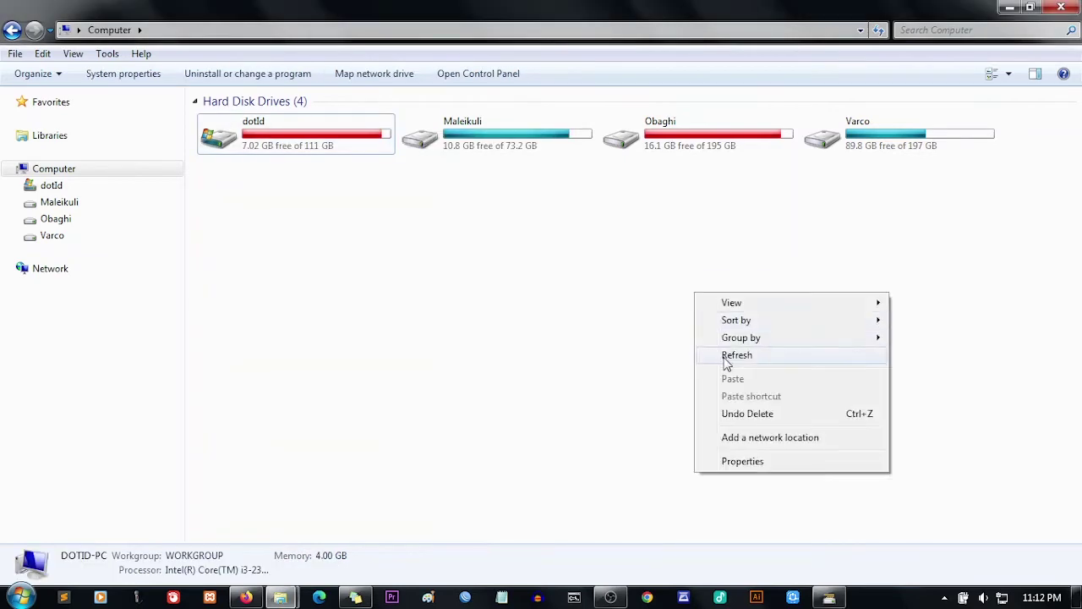
# Refresh the drive list, minimize Explorer, and bring the Disk Cleanup dialog in front of the drive properties.
pyautogui.click(725, 357)
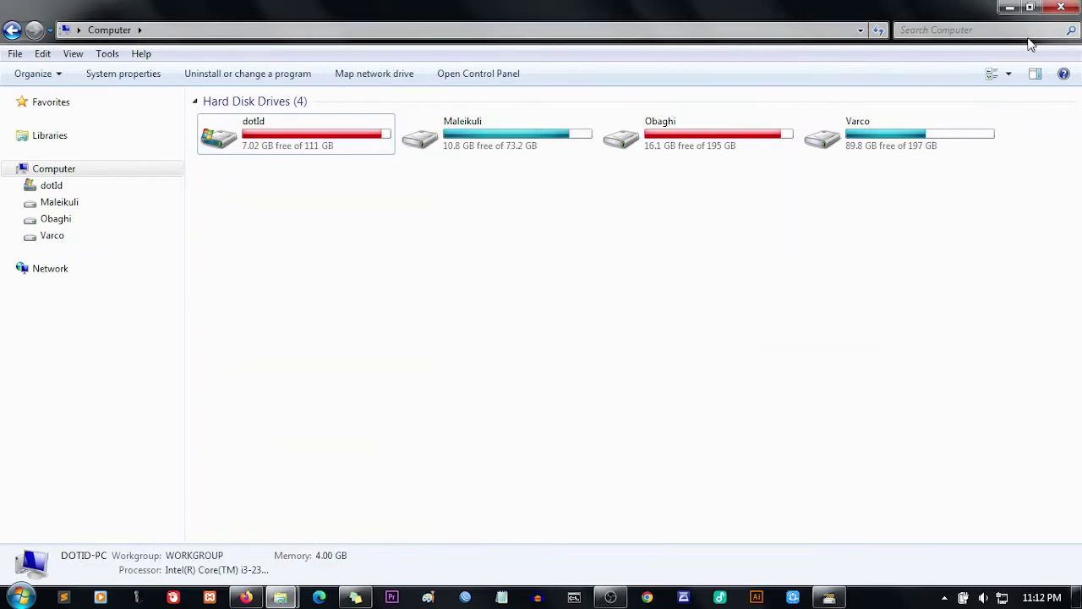
pyautogui.click(1031, 7)
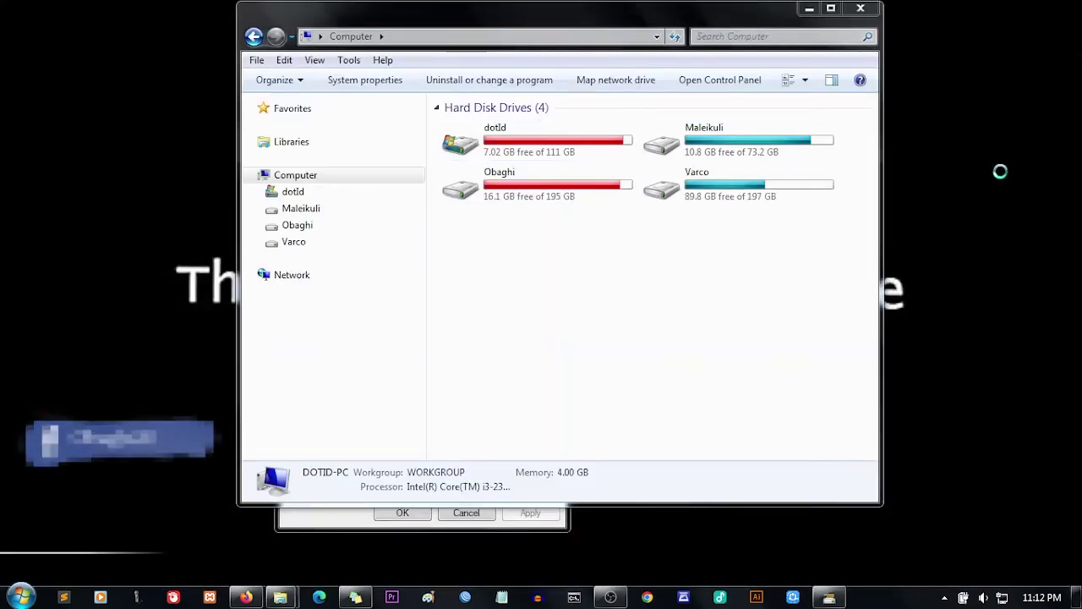
pyautogui.rightClick(1000, 172)
pyautogui.click(1002, 162)
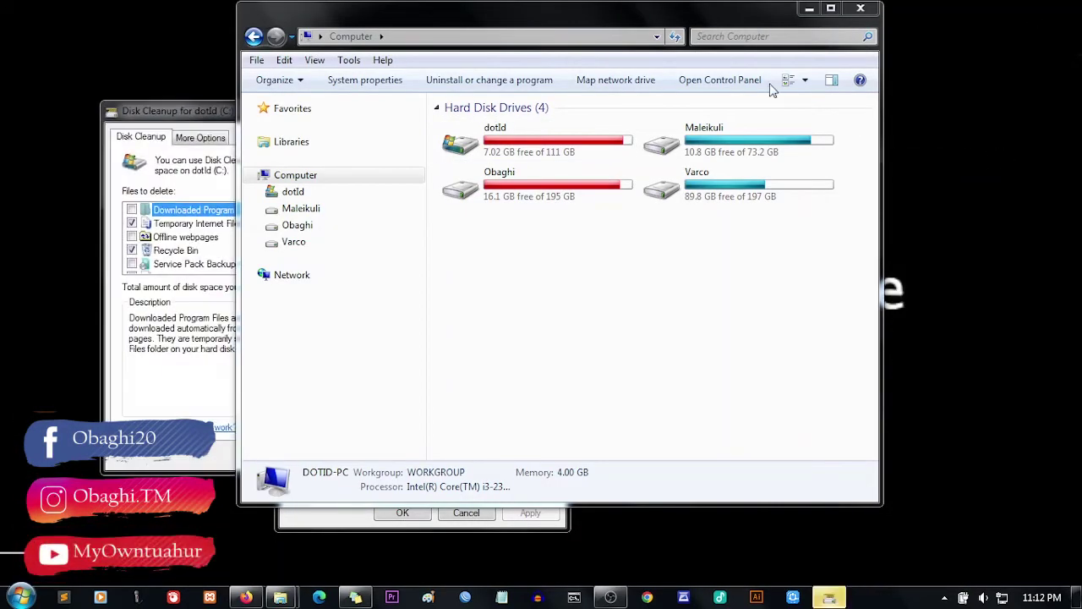
pyautogui.click(809, 9)
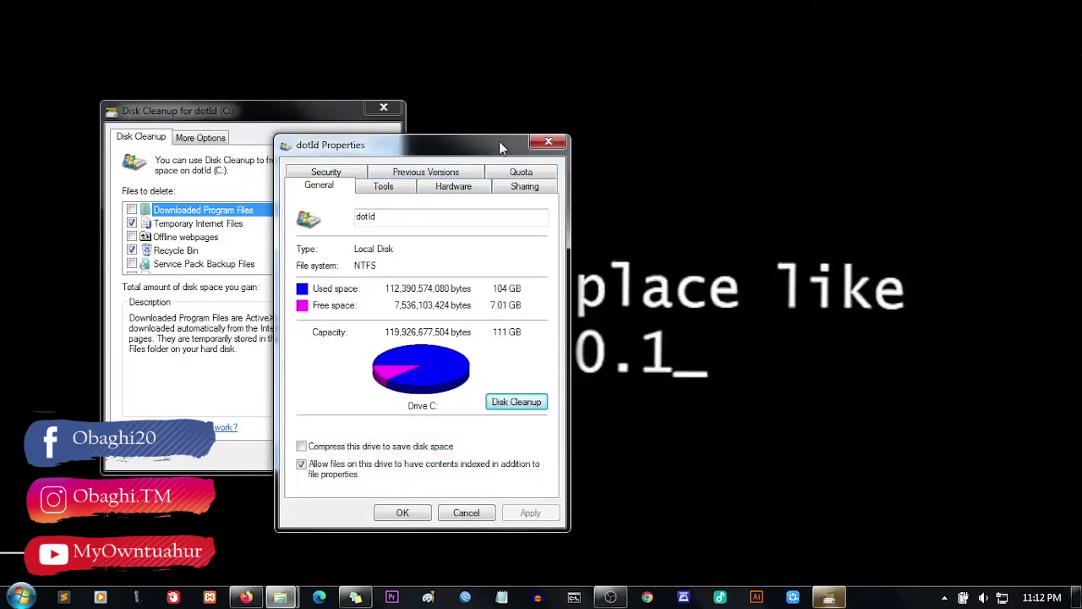
pyautogui.click(230, 112)
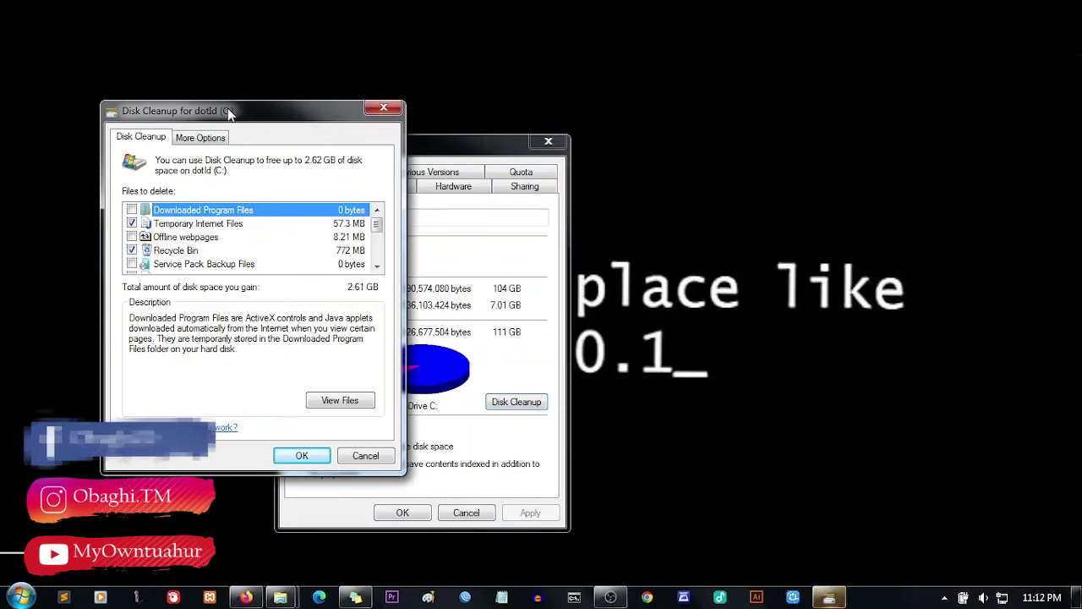
pyautogui.moveTo(364, 124); pyautogui.dragTo(621, 120)
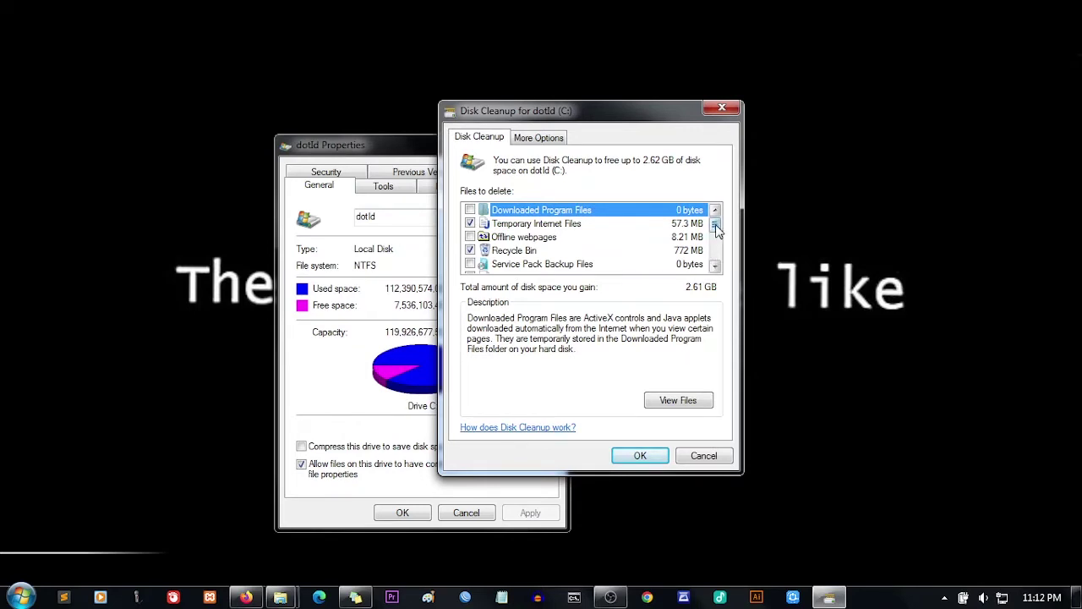
# Review the Recycle Bin and Temporary Internet Files entries, and mark System error memory dump files for deletion.
pyautogui.click(628, 251)
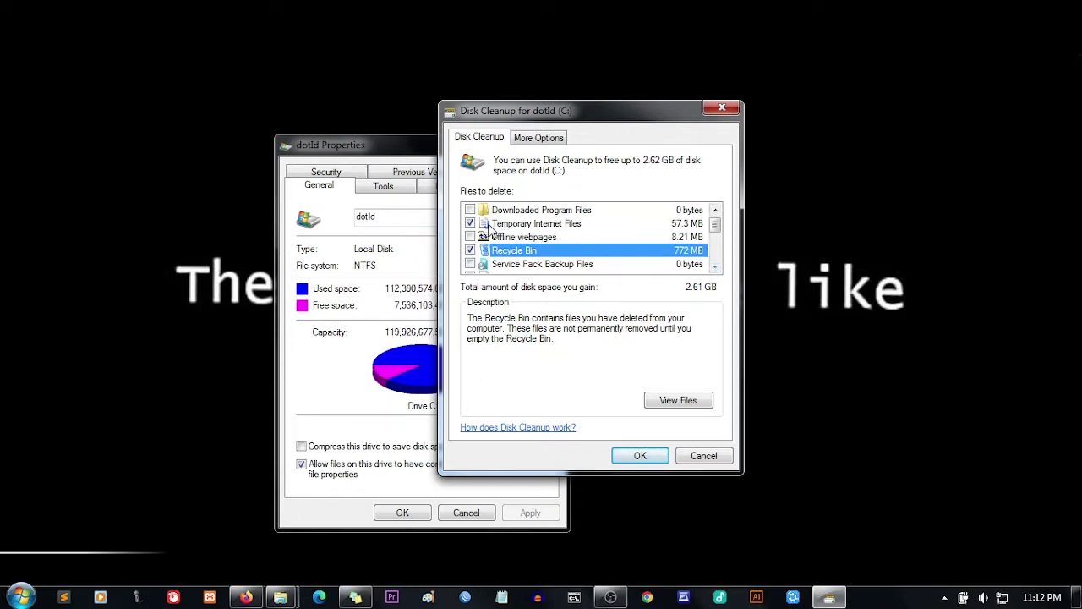
pyautogui.click(573, 225)
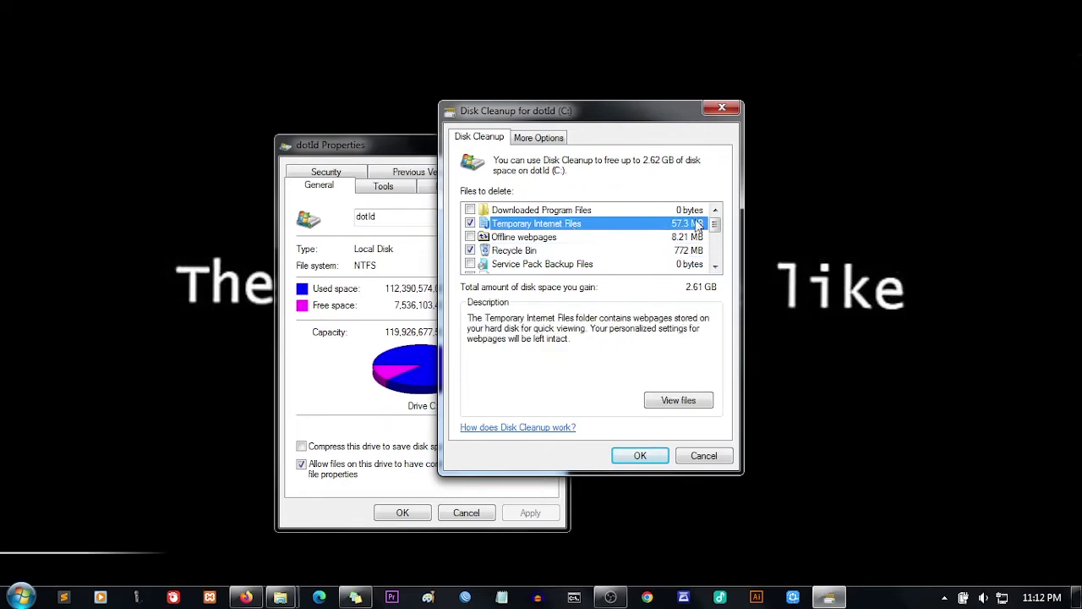
pyautogui.click(714, 267)
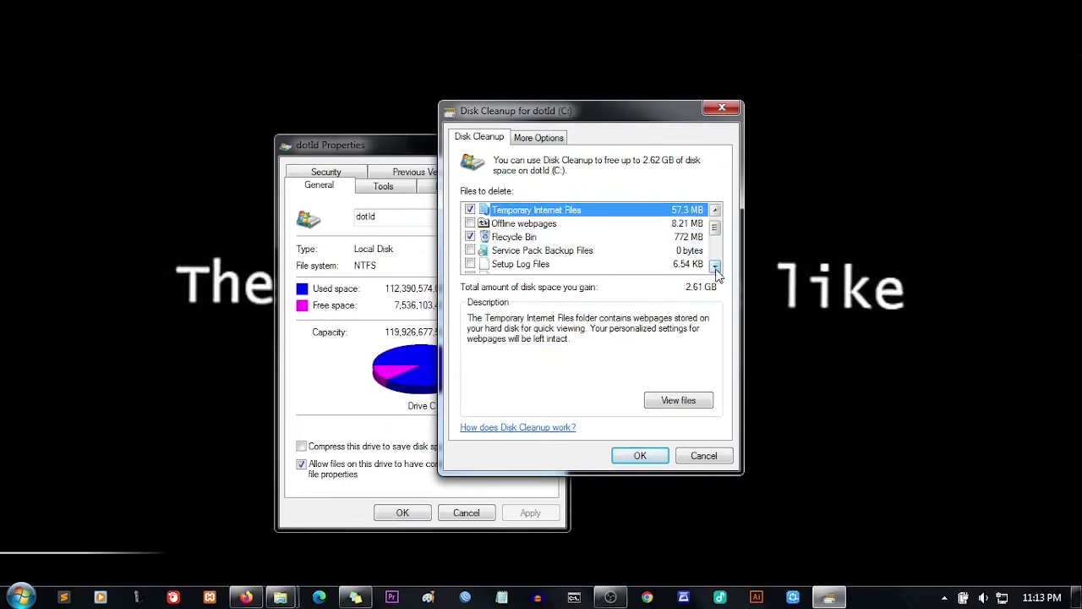
pyautogui.click(714, 266)
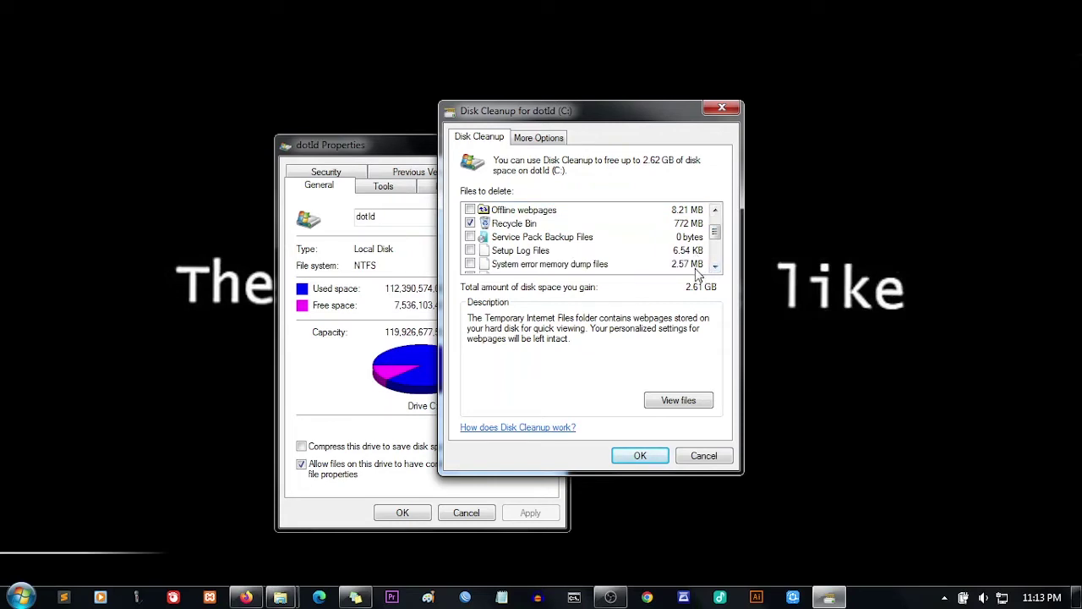
pyautogui.click(696, 266)
pyautogui.click(471, 264)
pyautogui.scroll(-1, 714, 267)
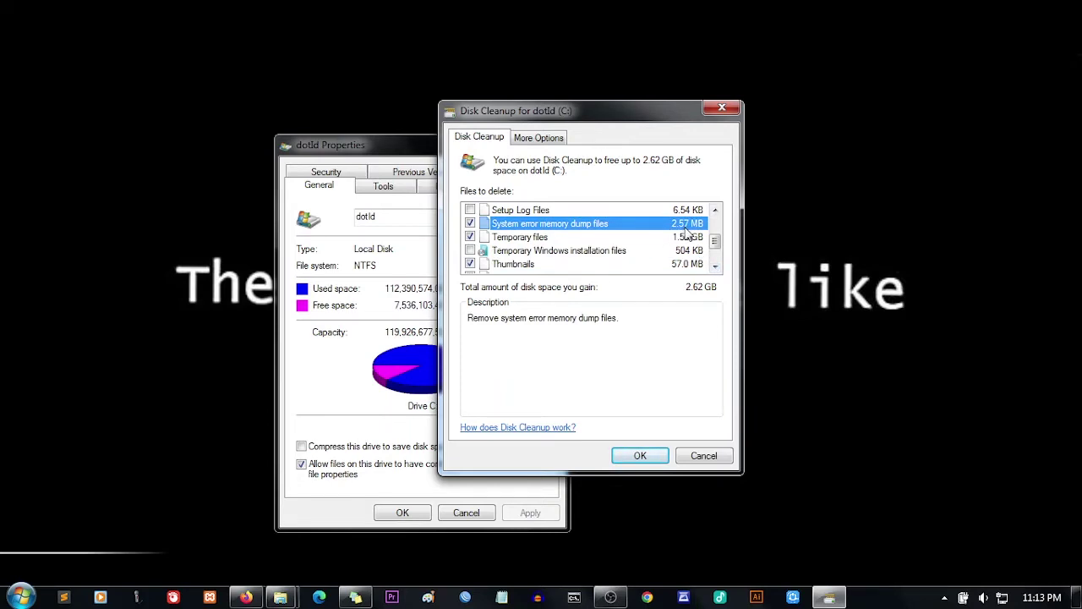
# Examine the descriptions of Temporary files, Thumbnails, and the per-user and system queued Windows Error Reporting entries.
pyautogui.click(534, 240)
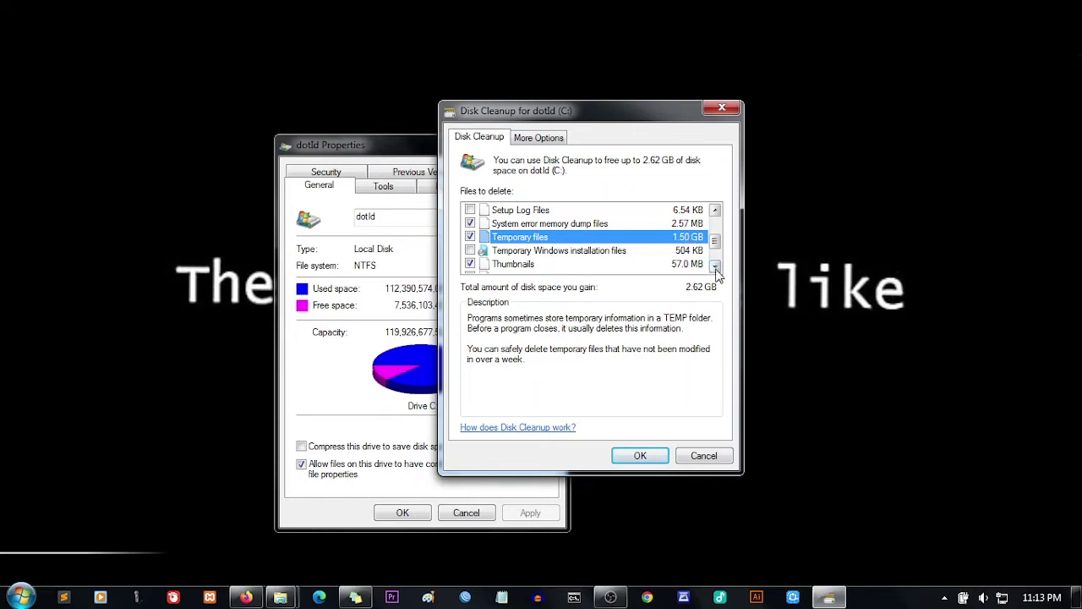
pyautogui.click(546, 265)
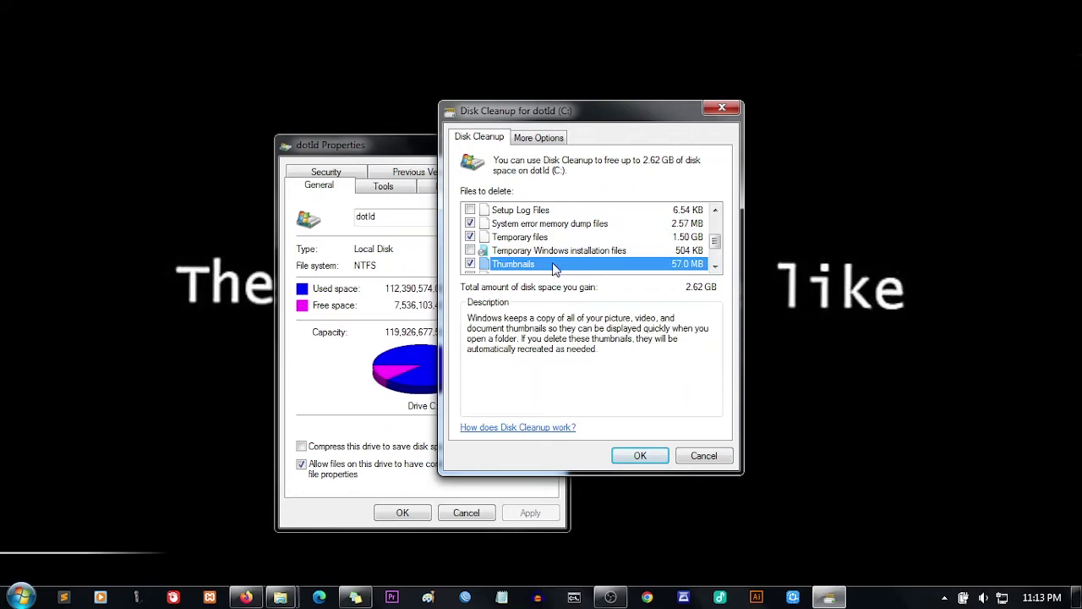
pyautogui.click(714, 267)
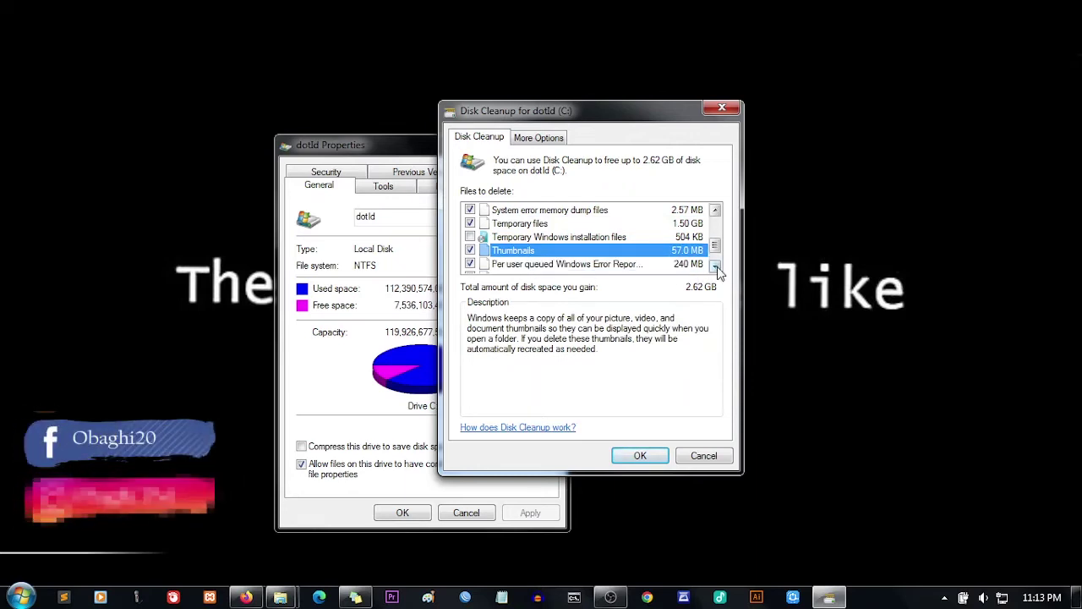
pyautogui.click(560, 264)
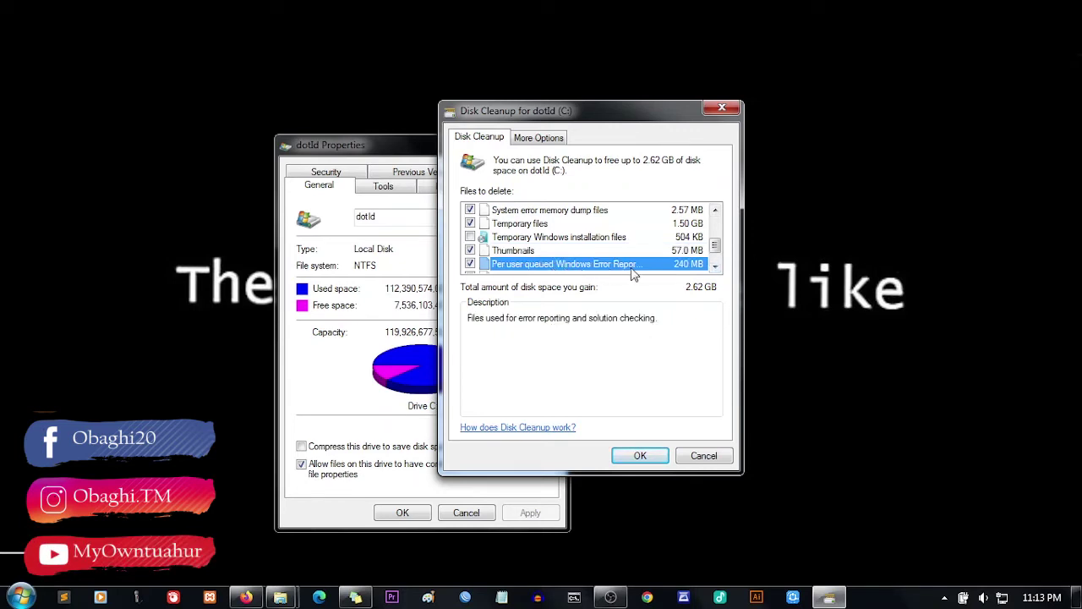
pyautogui.scroll(-1, 646, 267)
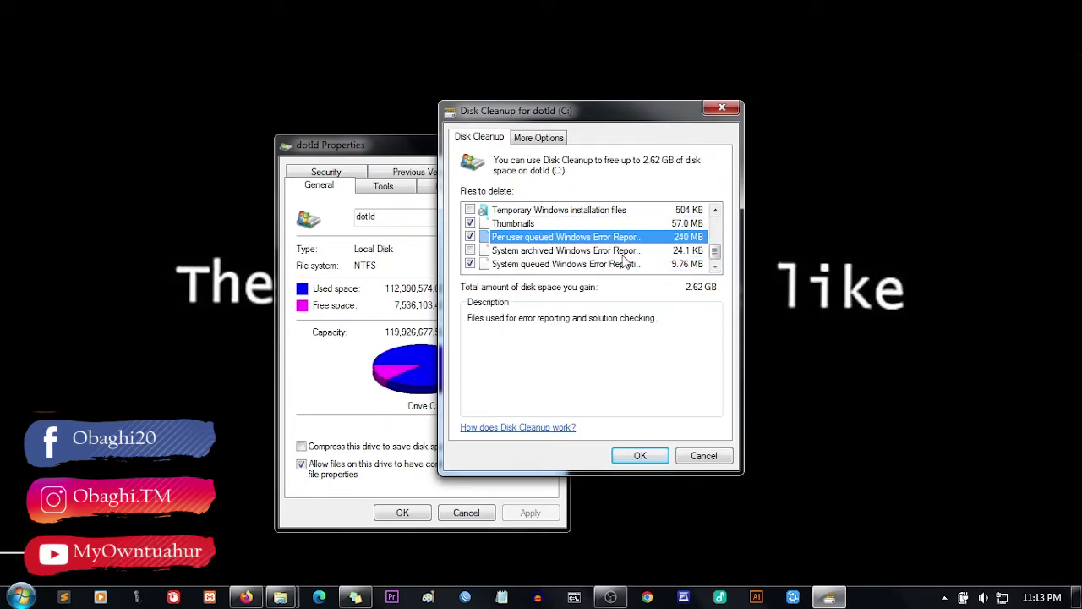
pyautogui.click(496, 265)
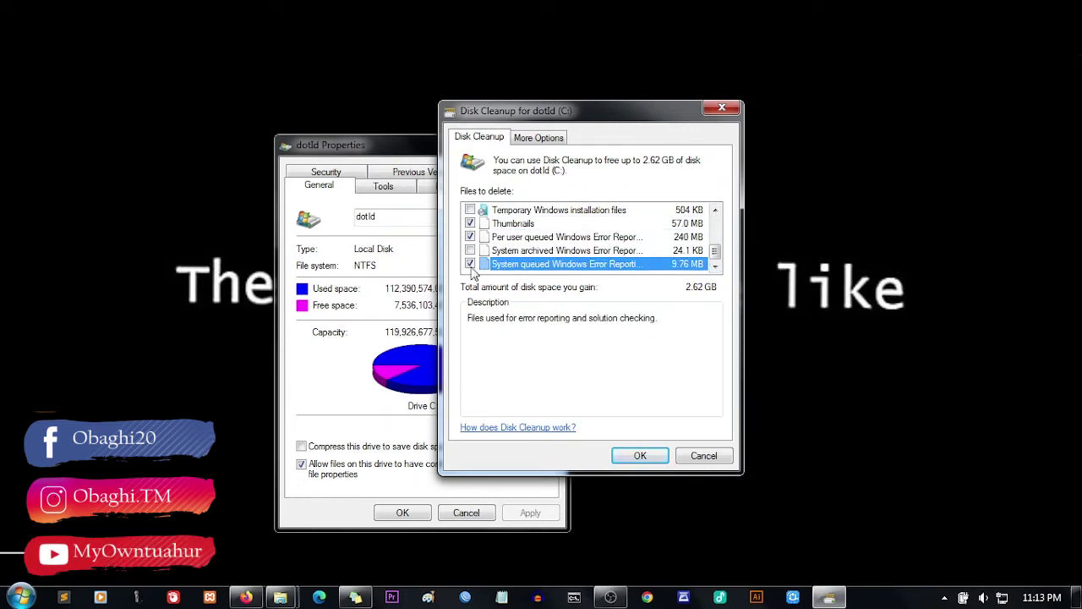
# Run the cleanup with the marked categories, permanently deleting the files, and close the dotId drive properties.
pyautogui.scroll(1, 538, 270)
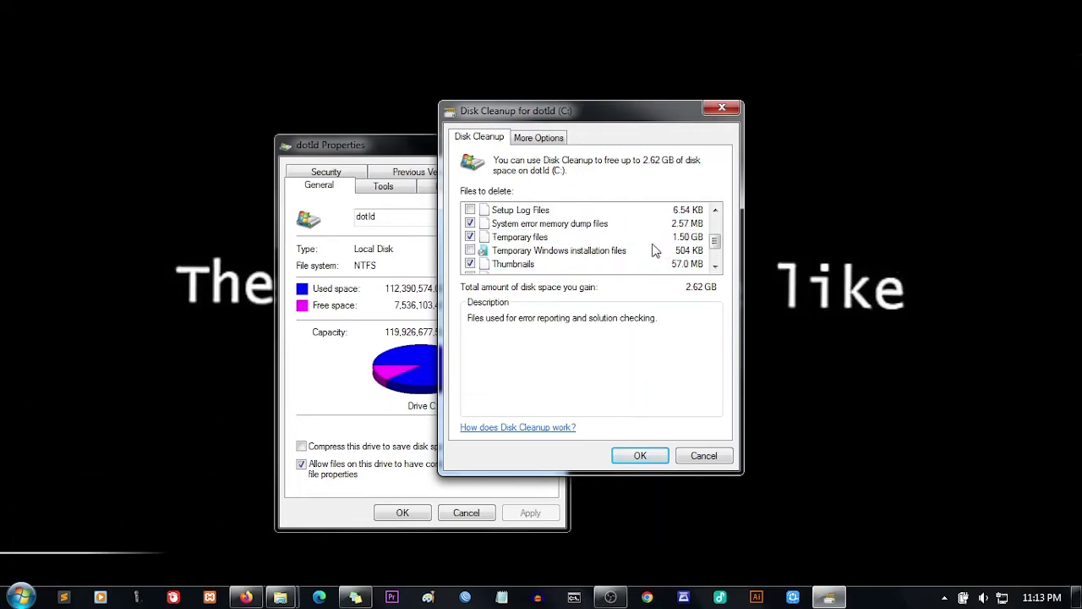
pyautogui.scroll(-1, 654, 248)
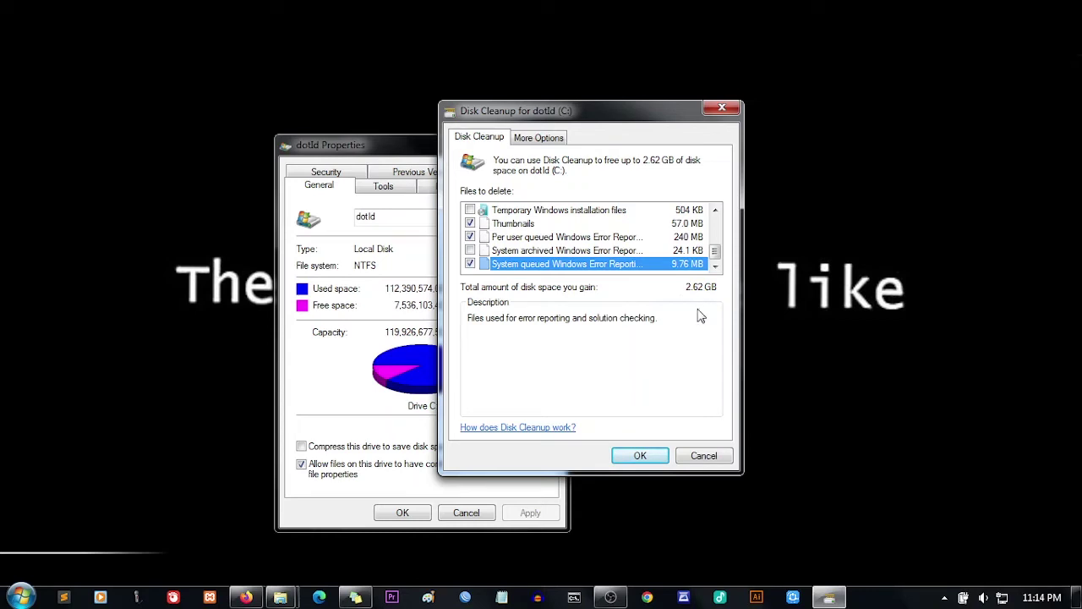
pyautogui.click(642, 456)
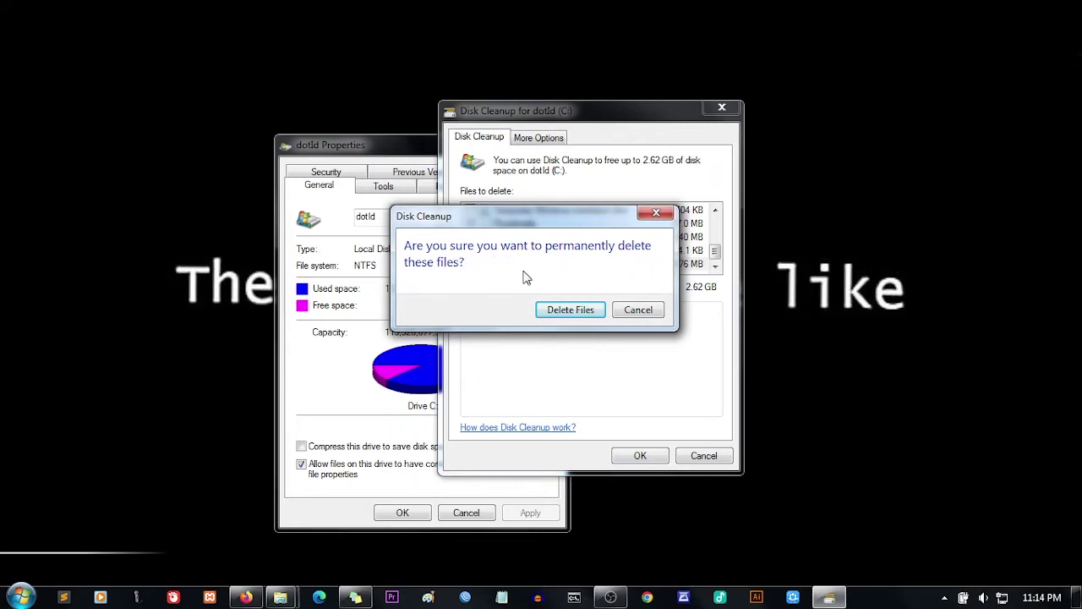
pyautogui.click(571, 311)
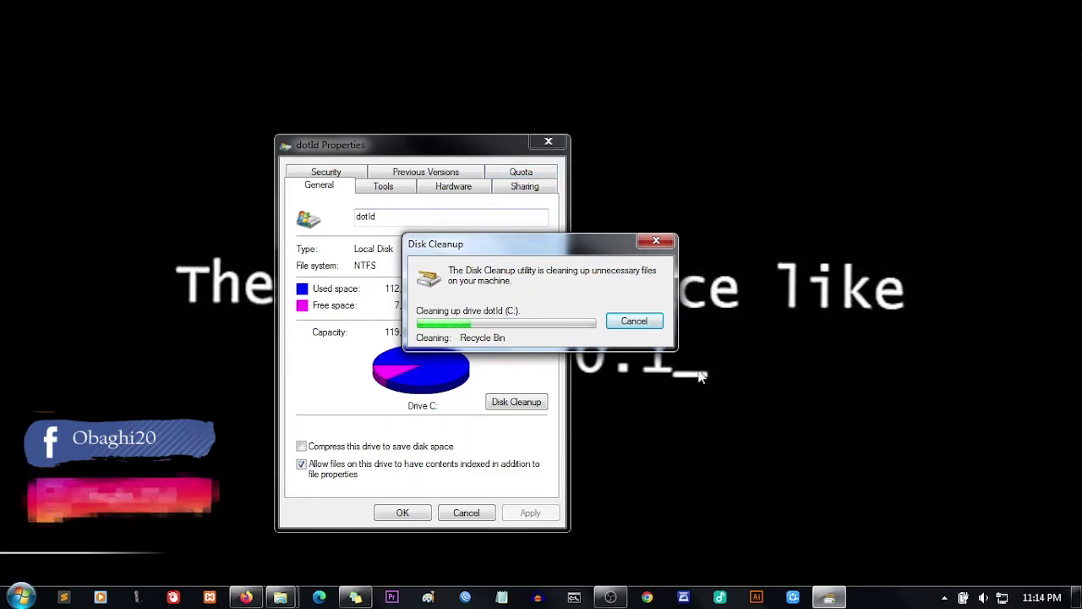
pyautogui.rightClick(828, 174)
pyautogui.click(841, 212)
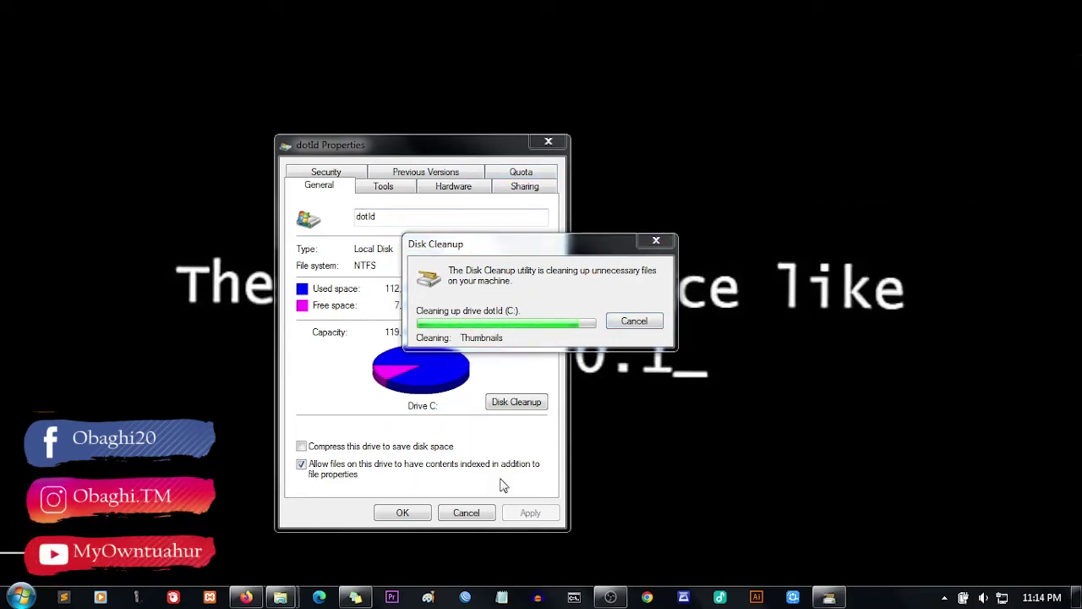
pyautogui.click(409, 511)
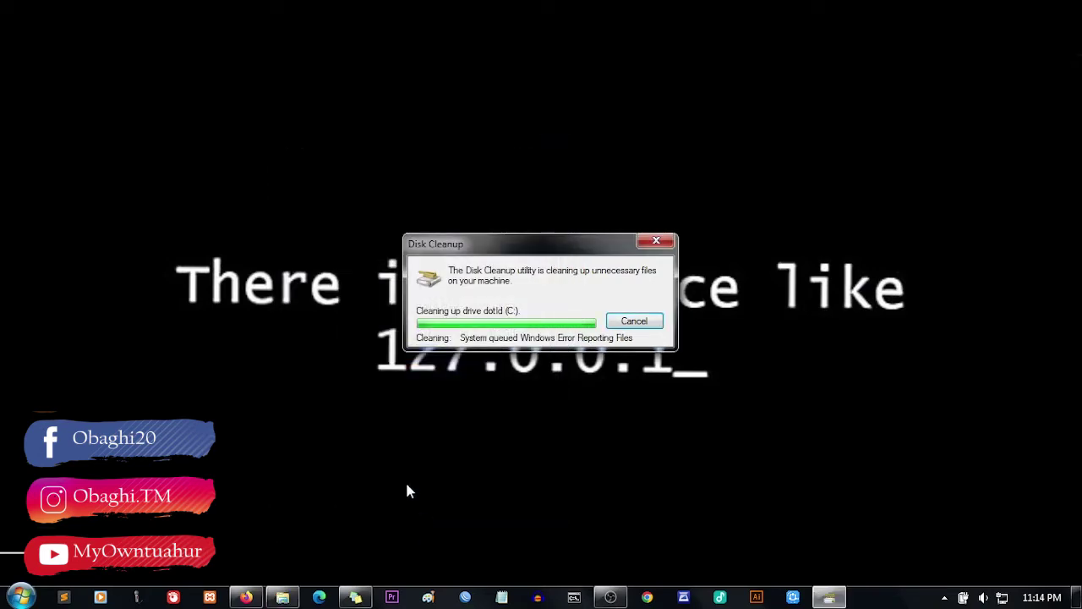
# Bring back the Computer window and refresh the drive list to check dotId's free space.
pyautogui.click(287, 598)
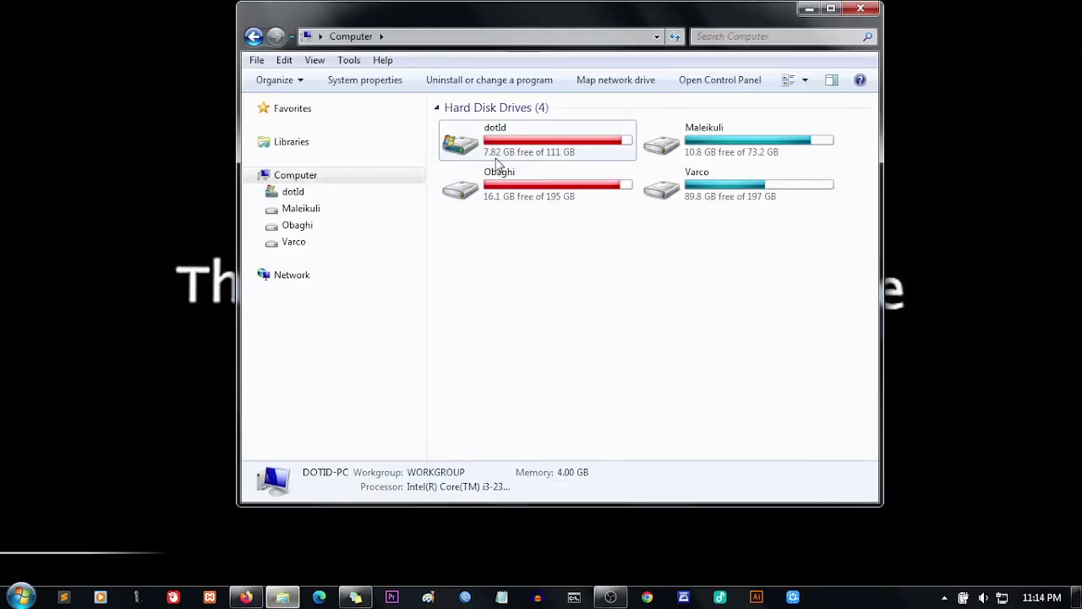
pyautogui.rightClick(596, 287)
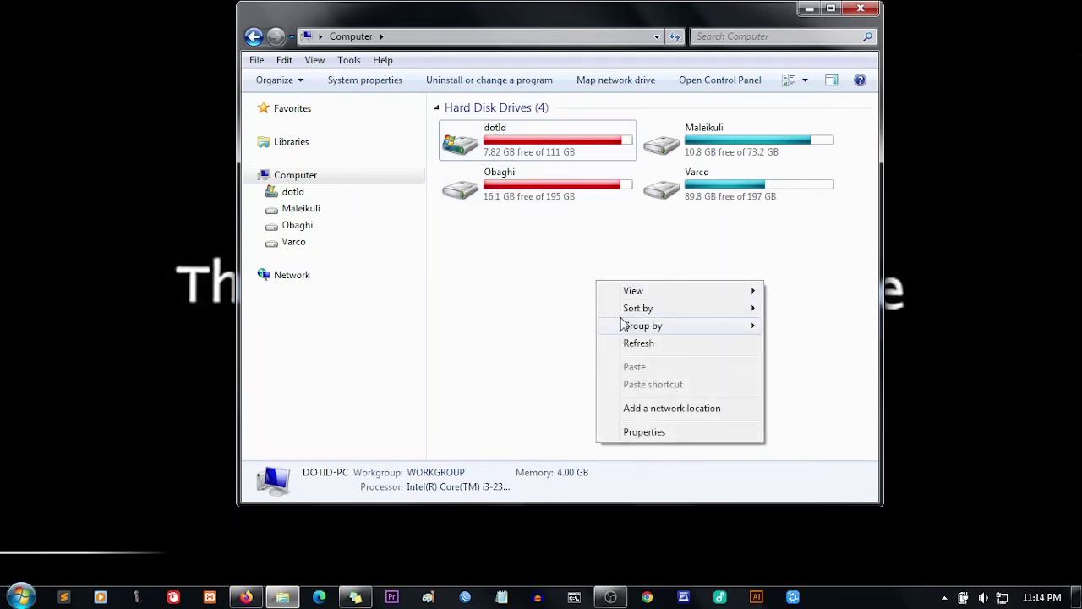
pyautogui.click(629, 345)
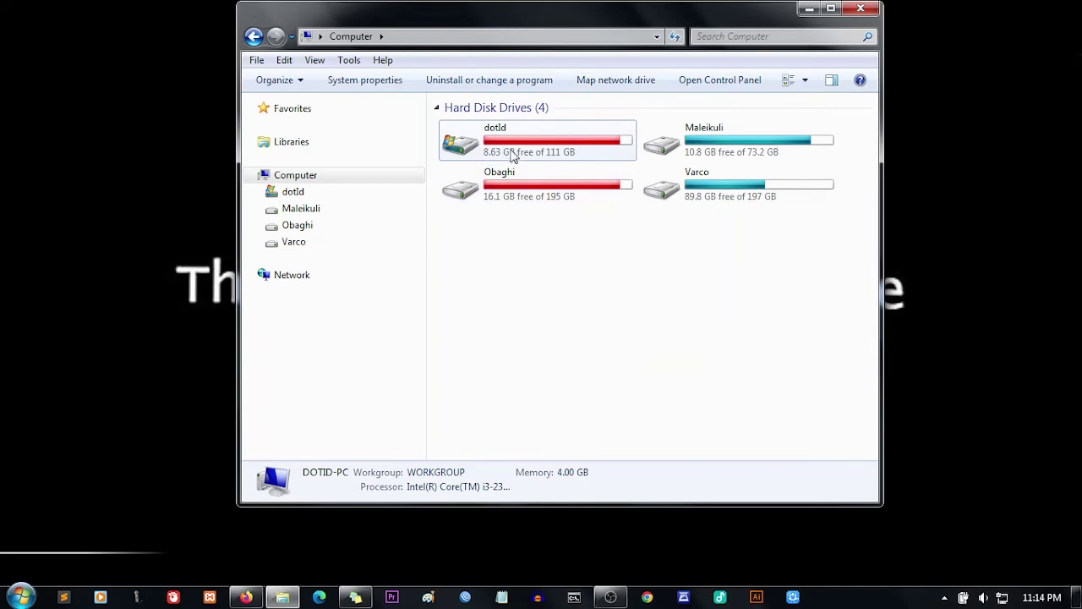
pyautogui.rightClick(596, 278)
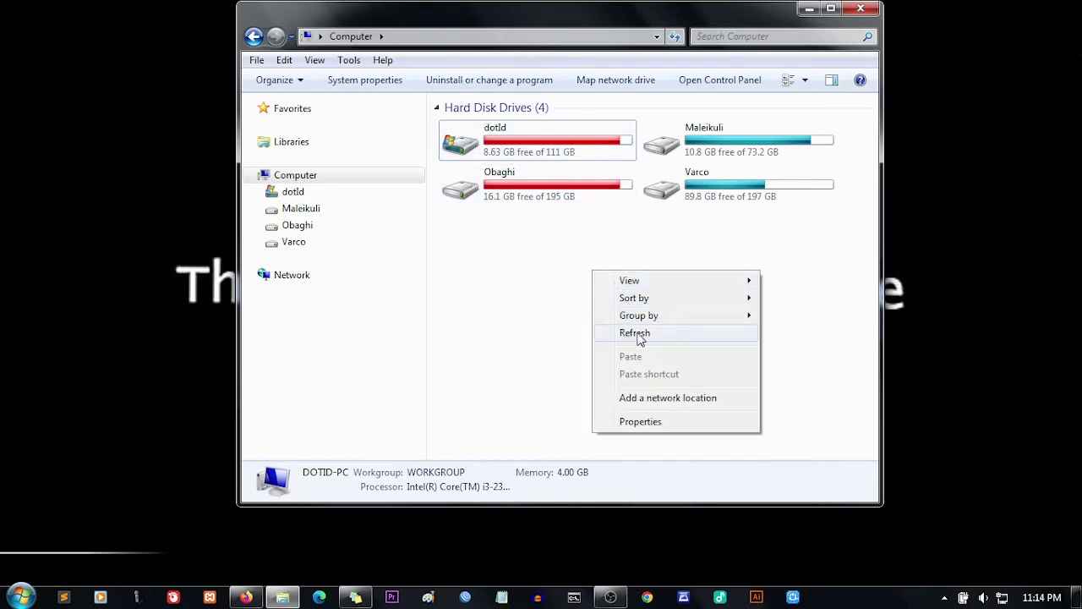
pyautogui.click(638, 339)
# Maximize the Explorer window, expand Libraries, and look through the Documents and Videos libraries.
pyautogui.click(833, 8)
pyautogui.doubleClick(833, 8)
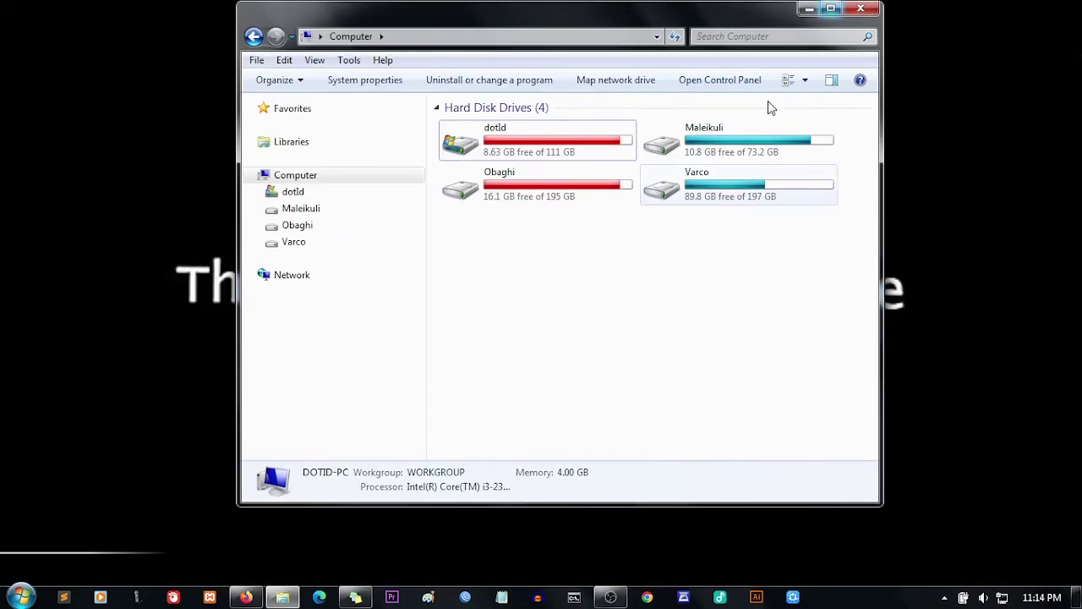
pyautogui.click(833, 10)
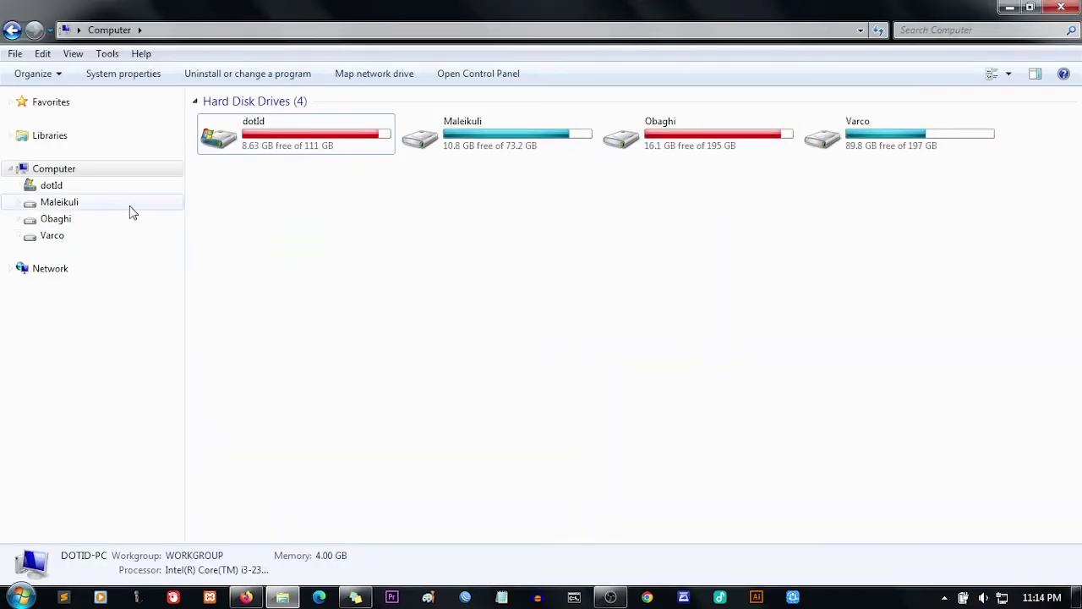
pyautogui.click(48, 137)
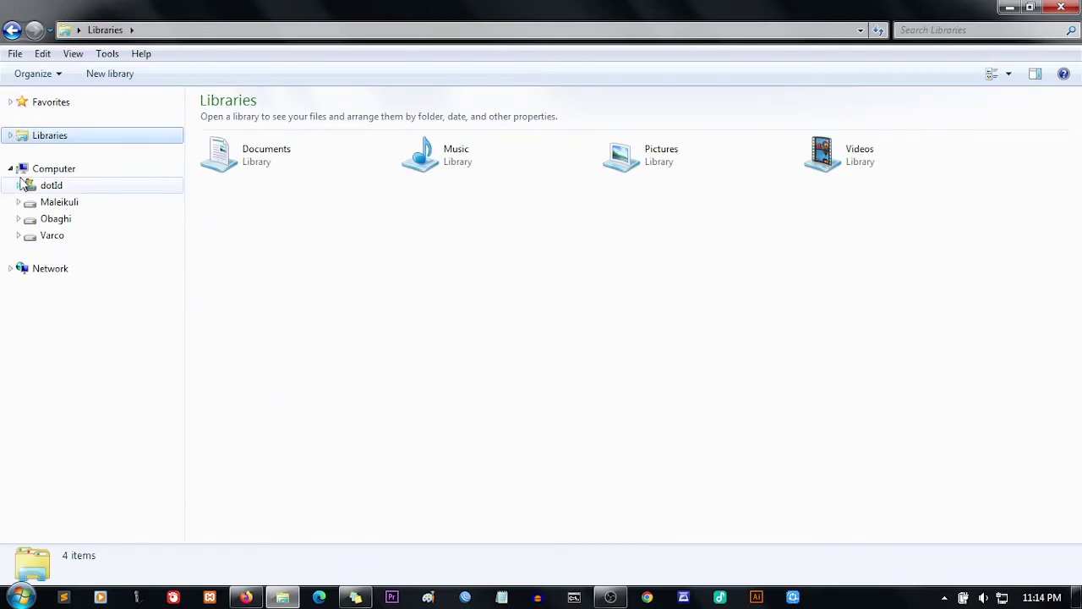
pyautogui.click(10, 136)
pyautogui.click(10, 136)
pyautogui.click(10, 135)
pyautogui.click(48, 153)
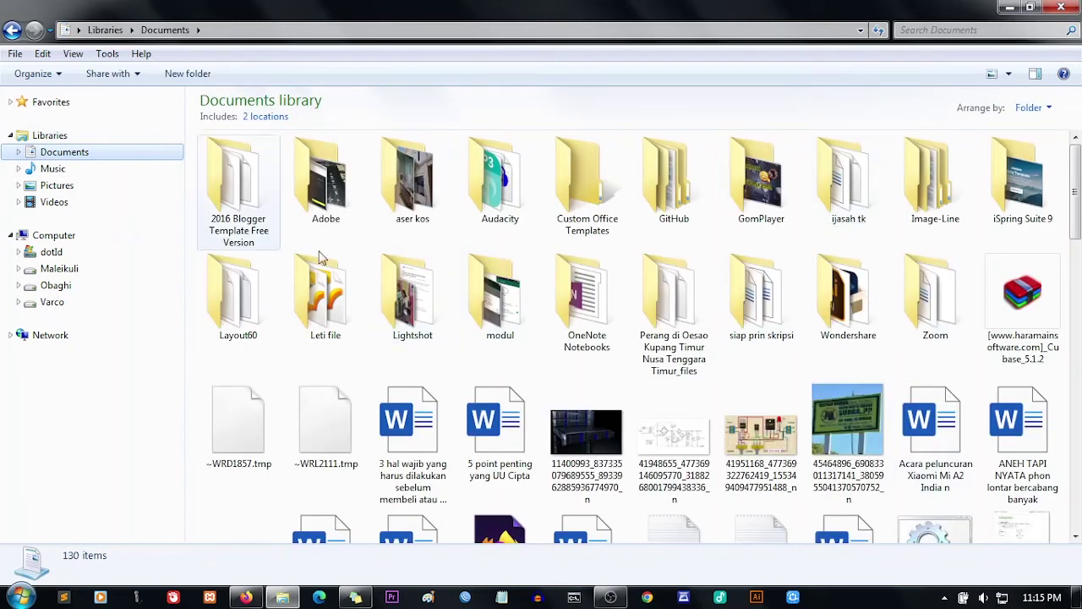
pyautogui.click(68, 202)
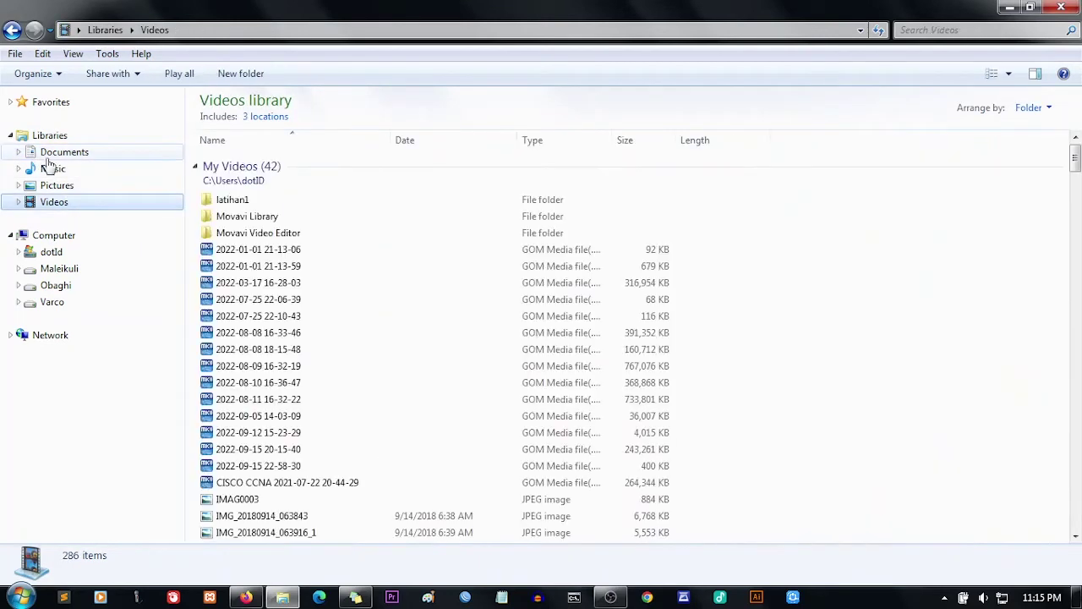
# Collapse Libraries, expand Favorites, and open the video folder under Downloads > SHAREit > MI 6X.
pyautogui.click(10, 135)
pyautogui.click(10, 101)
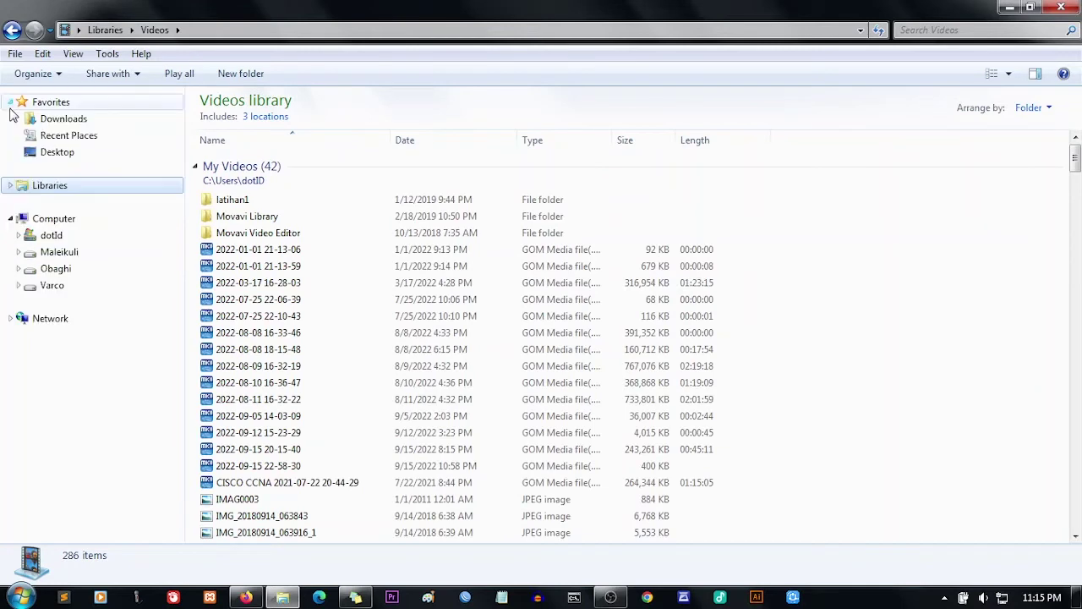
pyautogui.click(9, 186)
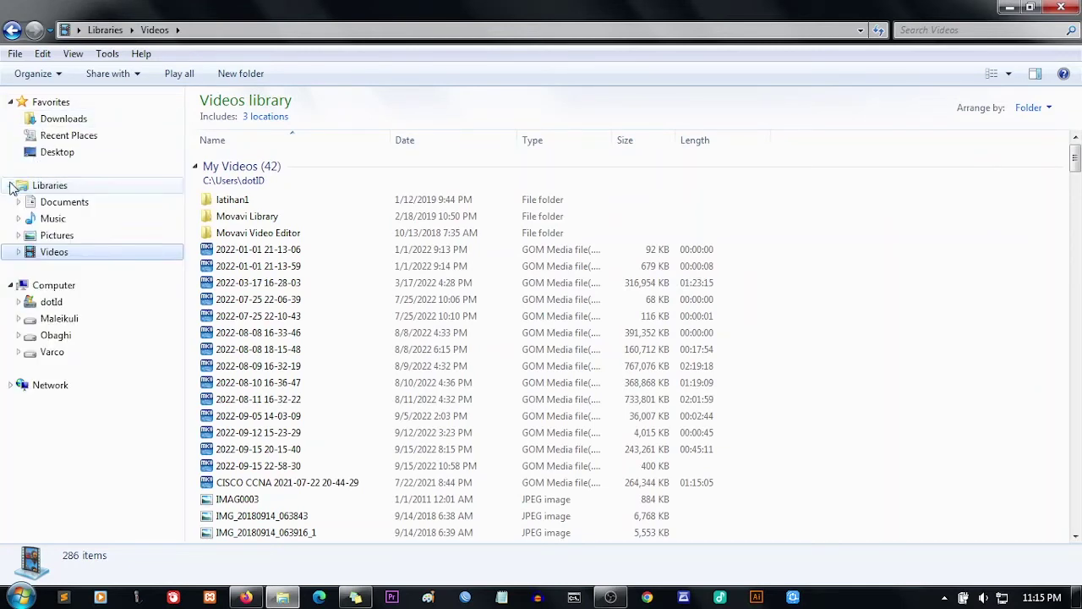
pyautogui.click(11, 186)
pyautogui.click(76, 118)
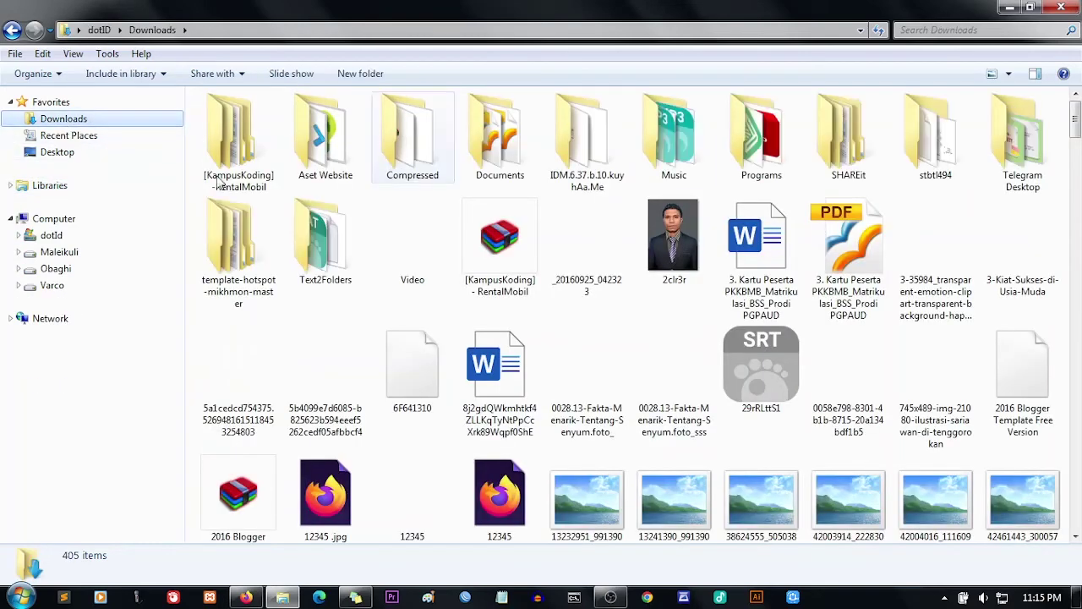
pyautogui.doubleClick(848, 136)
pyautogui.doubleClick(362, 128)
pyautogui.doubleClick(349, 155)
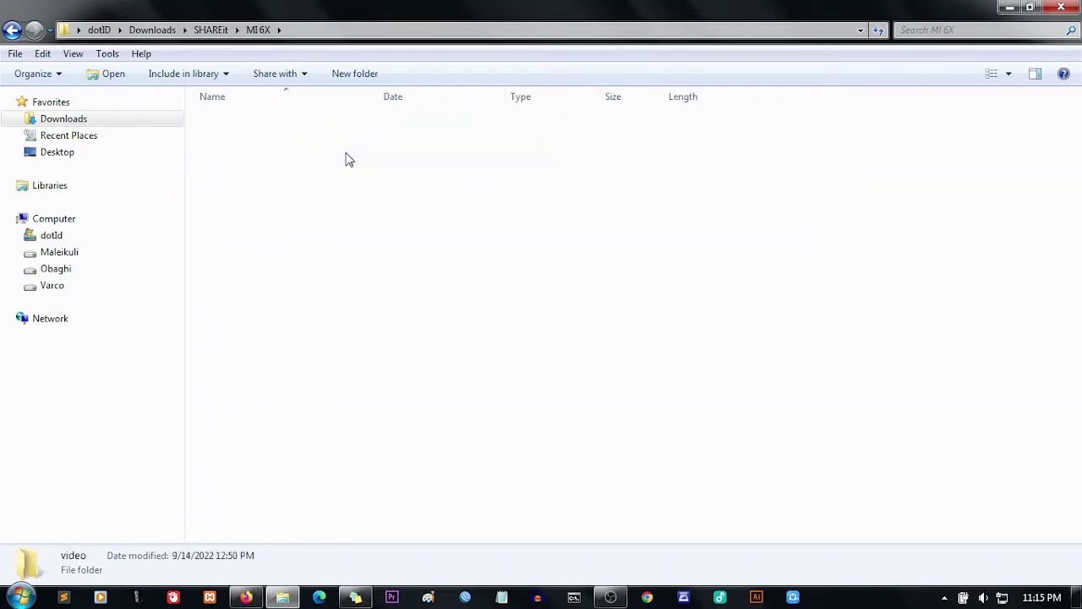
# Select the six videos below VID_20220715_121205, preview them in GOM Player, and move them to the Recycle Bin.
pyautogui.moveTo(550, 279); pyautogui.dragTo(284, 145)
pyautogui.press('Return')
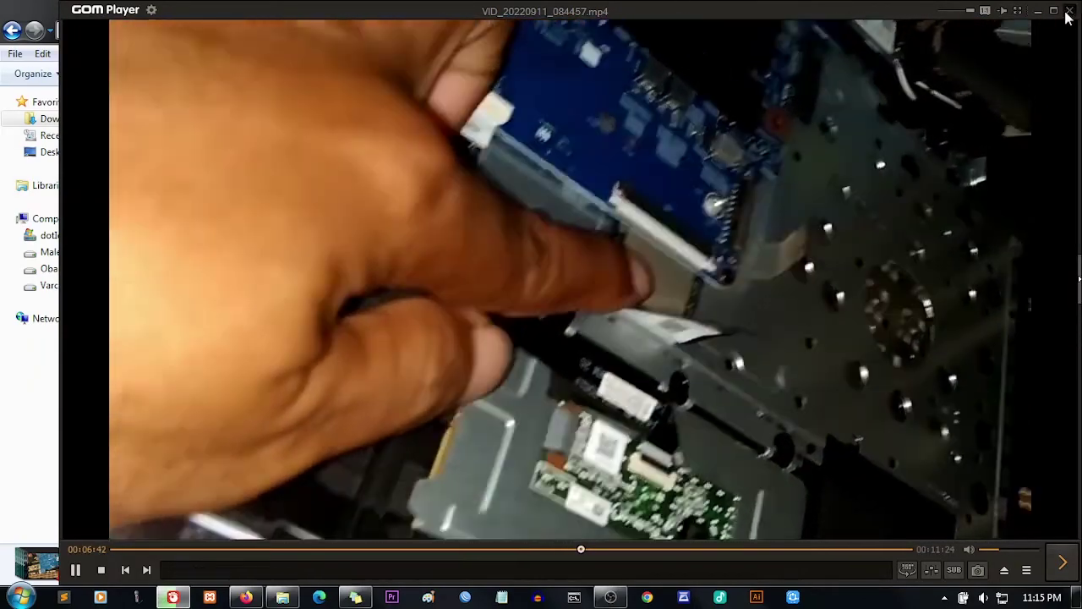
pyautogui.click(1066, 12)
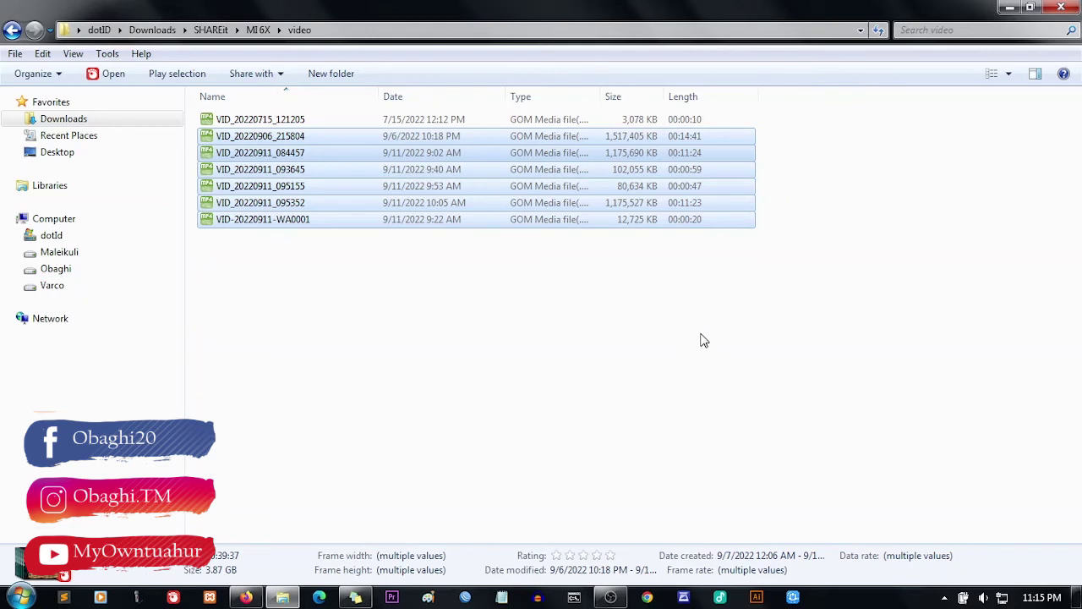
pyautogui.press('Delete')
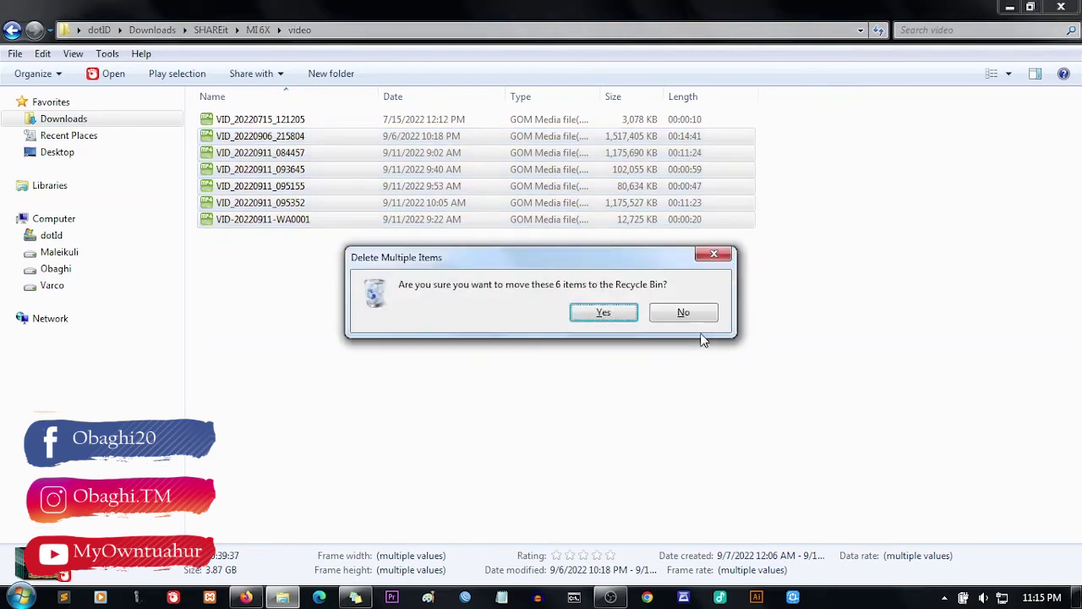
pyautogui.click(623, 313)
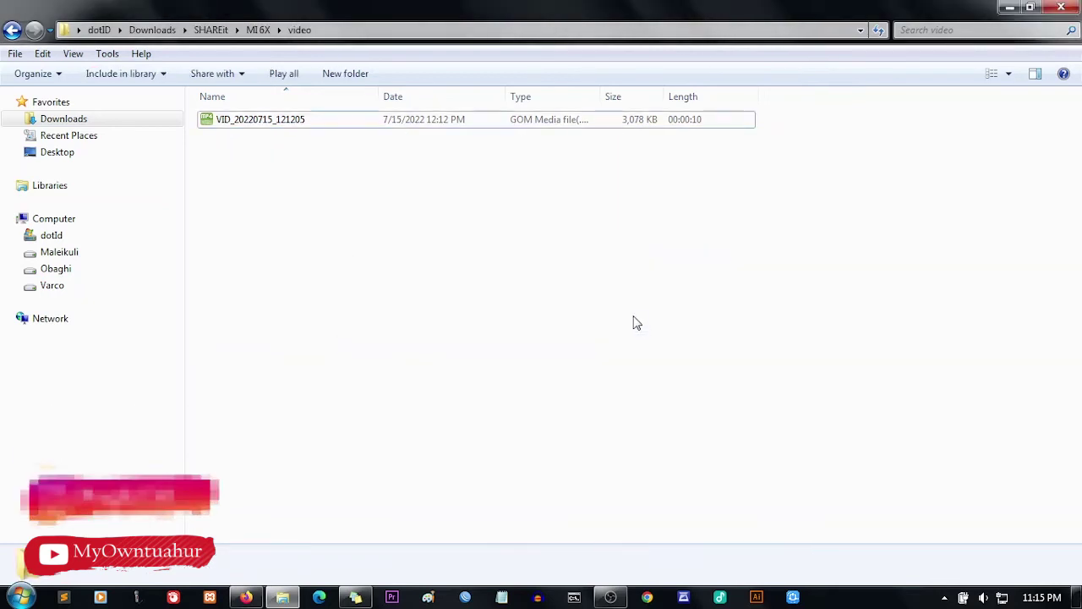
# Return to Computer, refresh the drive list to check dotId's free space, and expand the drives under Computer.
pyautogui.click(51, 218)
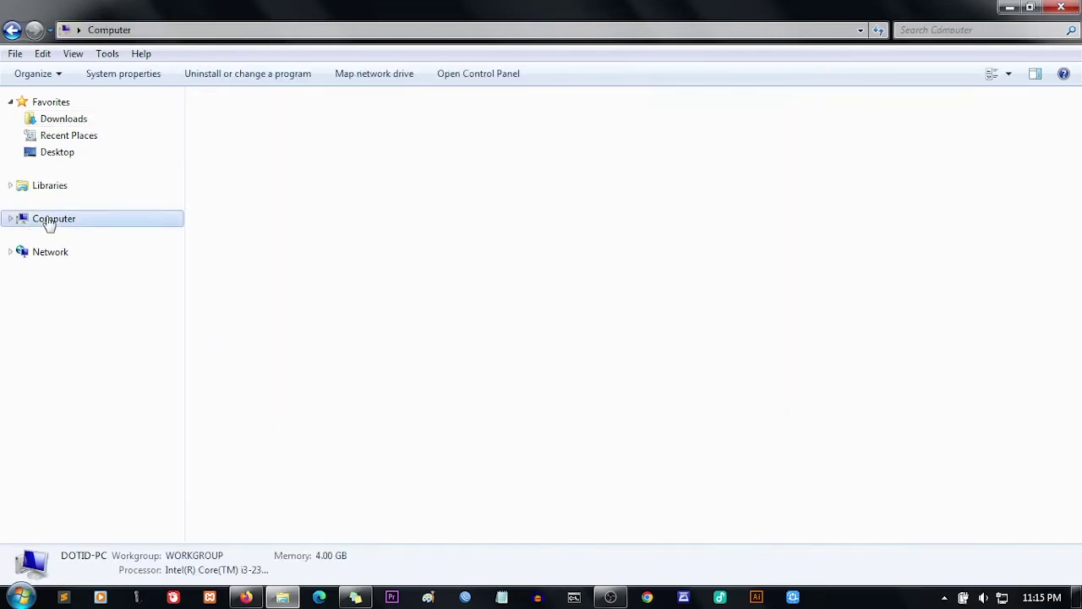
pyautogui.rightClick(534, 332)
pyautogui.click(577, 386)
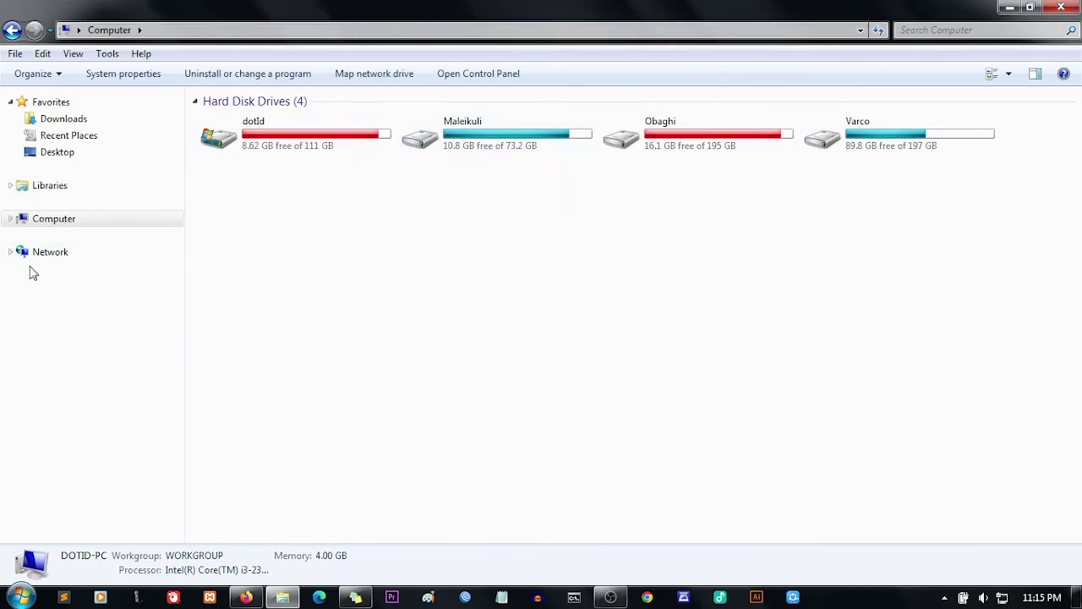
pyautogui.click(11, 219)
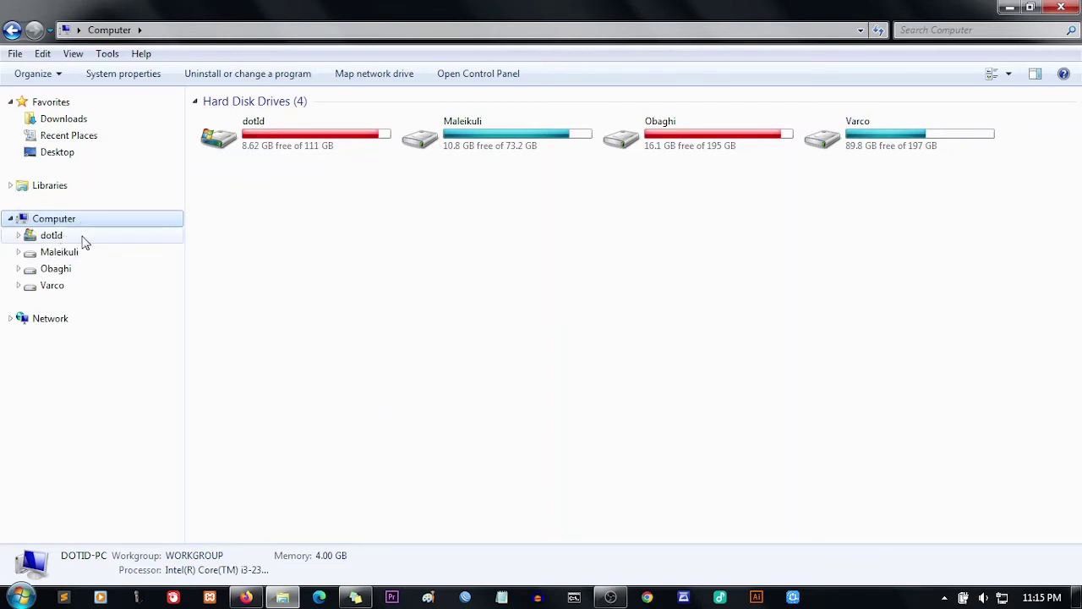
pyautogui.moveTo(541, 8)
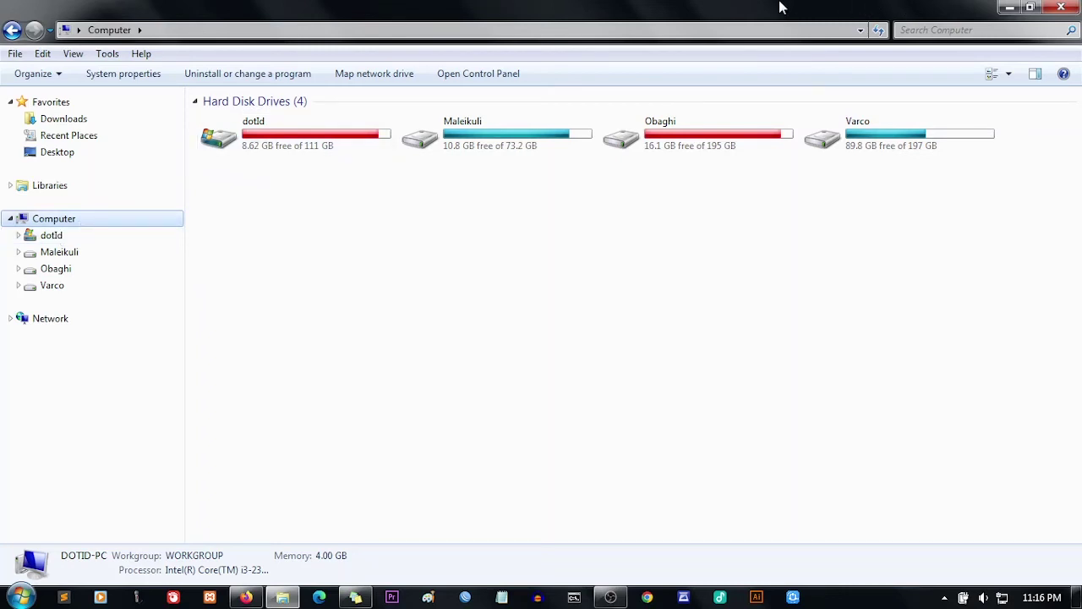
pyautogui.moveTo(694, 2)
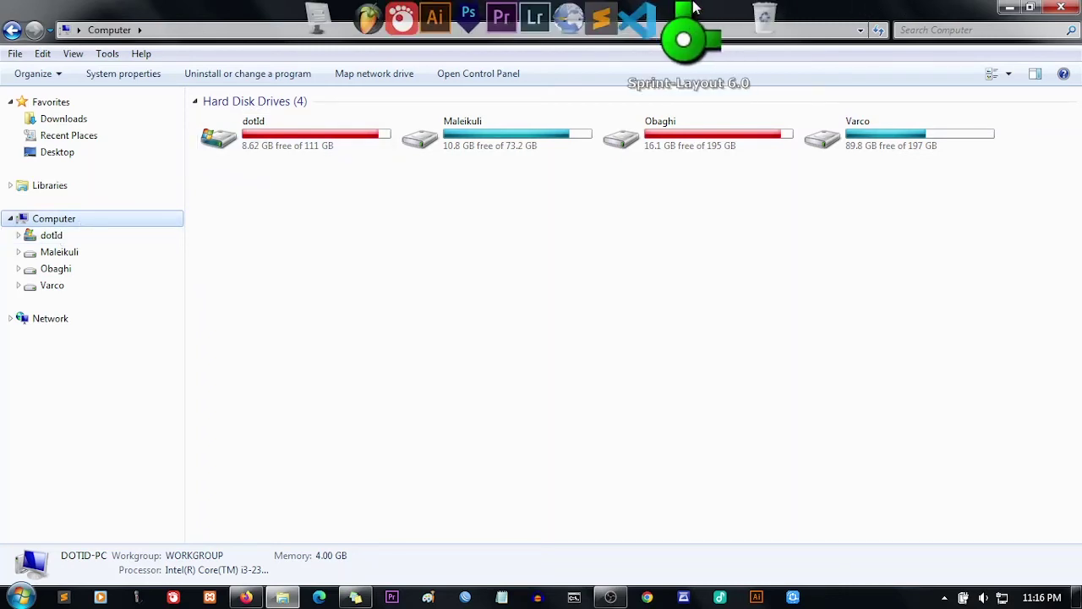
pyautogui.click(737, 19)
pyautogui.rightClick(737, 18)
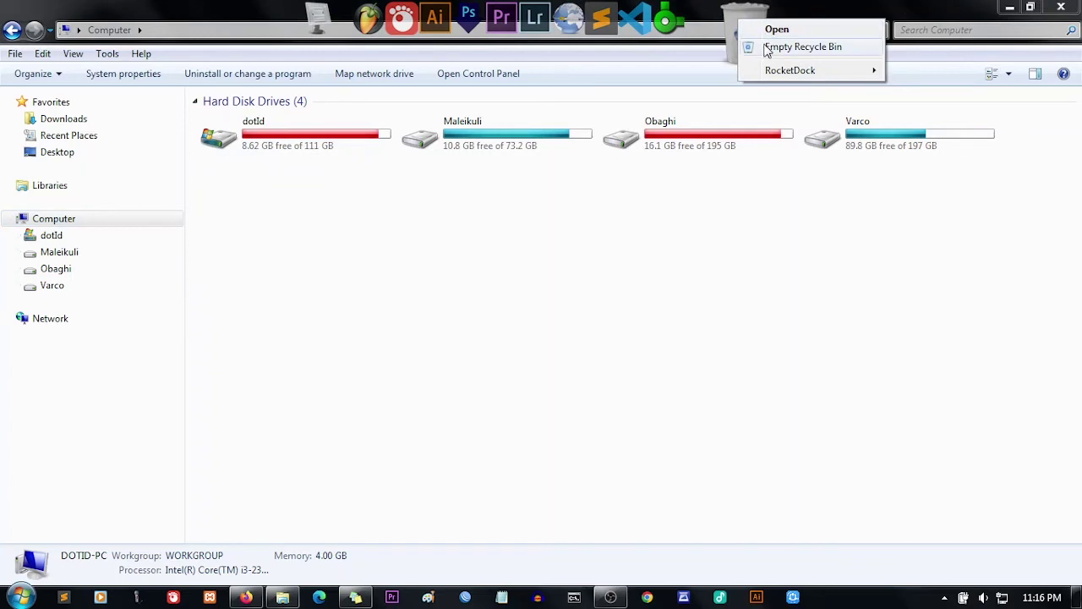
pyautogui.click(767, 48)
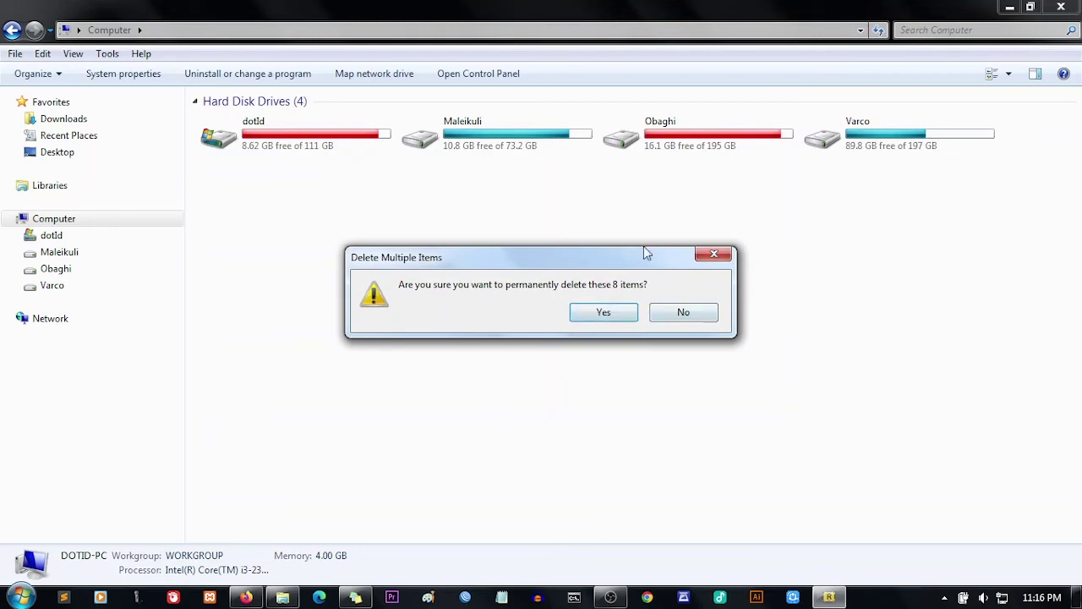
pyautogui.click(686, 314)
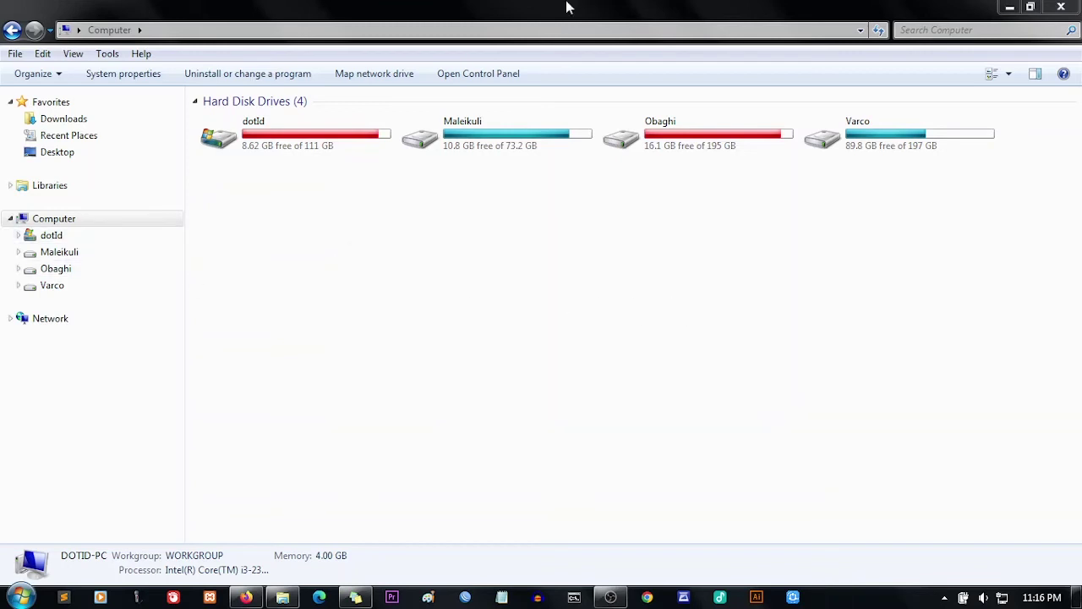
# Open the Recycle Bin, undo the deletion of the six videos, close it, and refresh the drive list.
pyautogui.moveTo(737, 15)
pyautogui.click(740, 34)
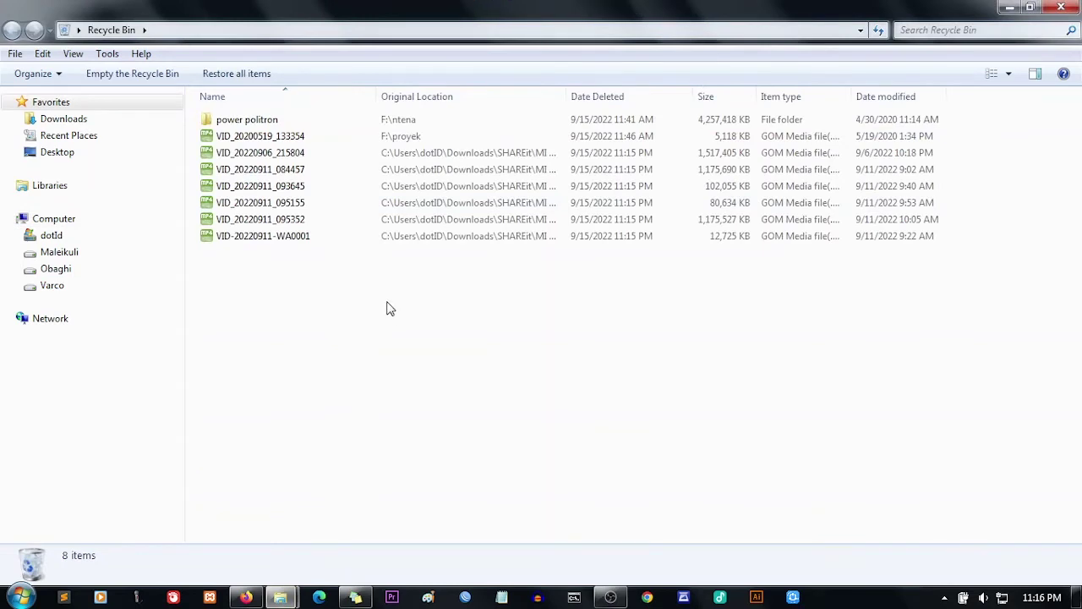
pyautogui.hotkey('ctrl', 'z')
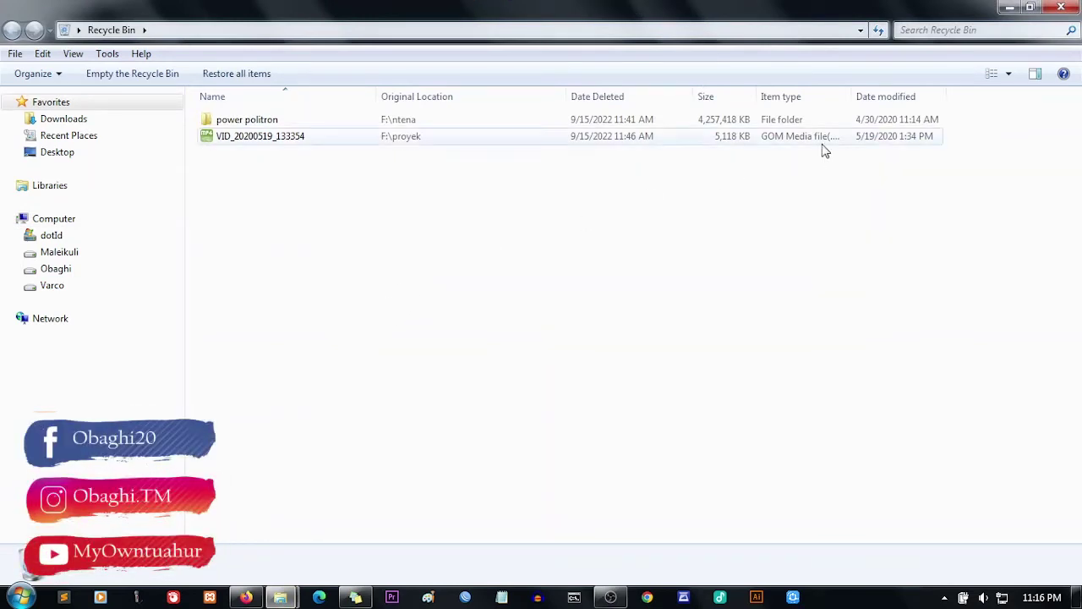
pyautogui.click(1062, 8)
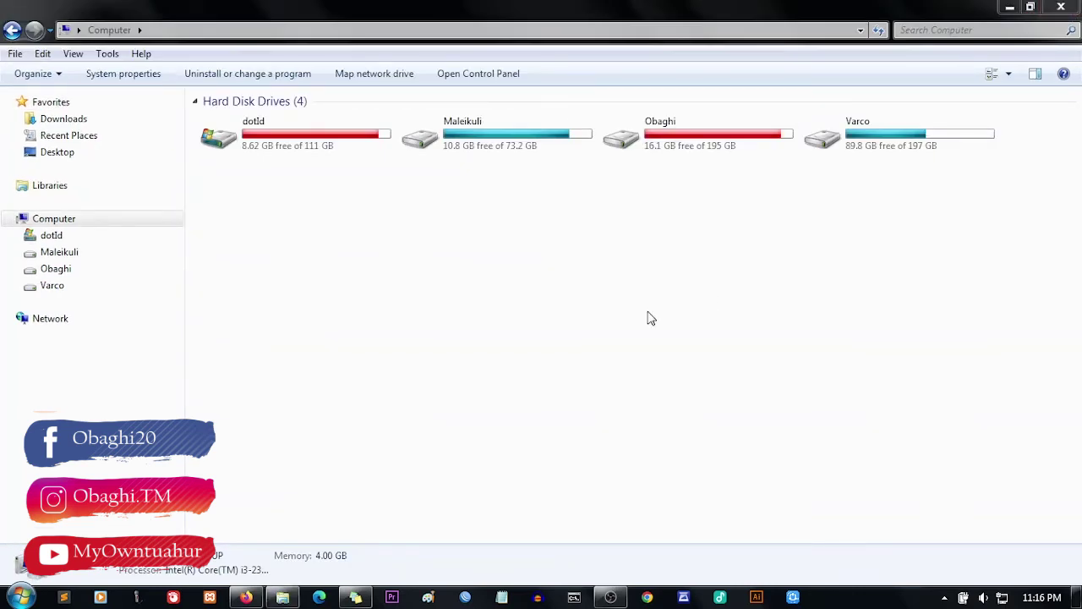
pyautogui.rightClick(501, 284)
pyautogui.click(547, 346)
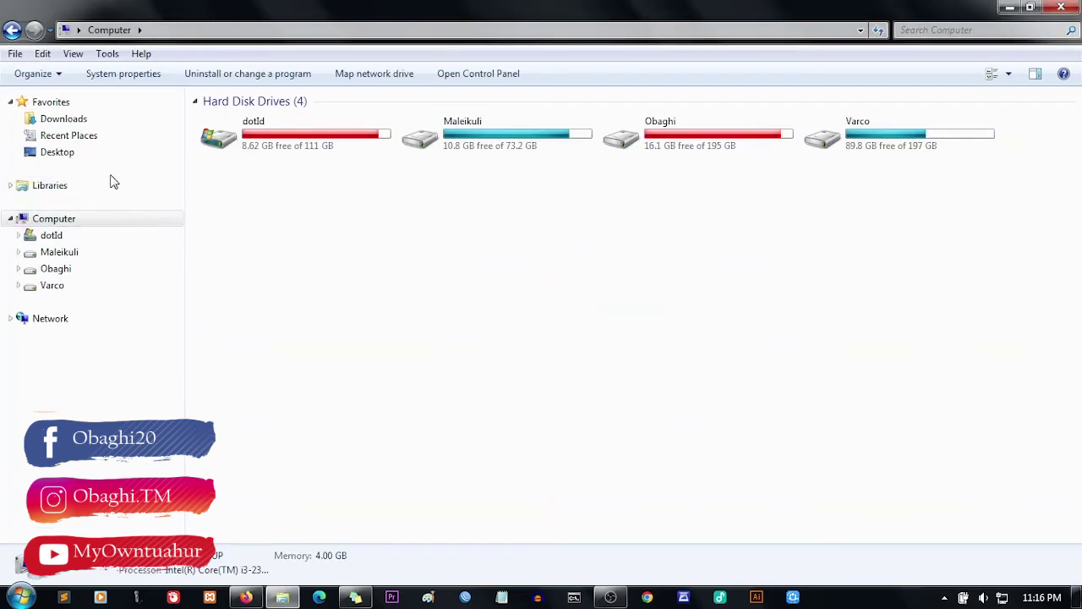
# Open the video folder under Downloads > SHAREit > MI 6X and close the GOM Player preview of VID_20220911_084457.
pyautogui.click(74, 120)
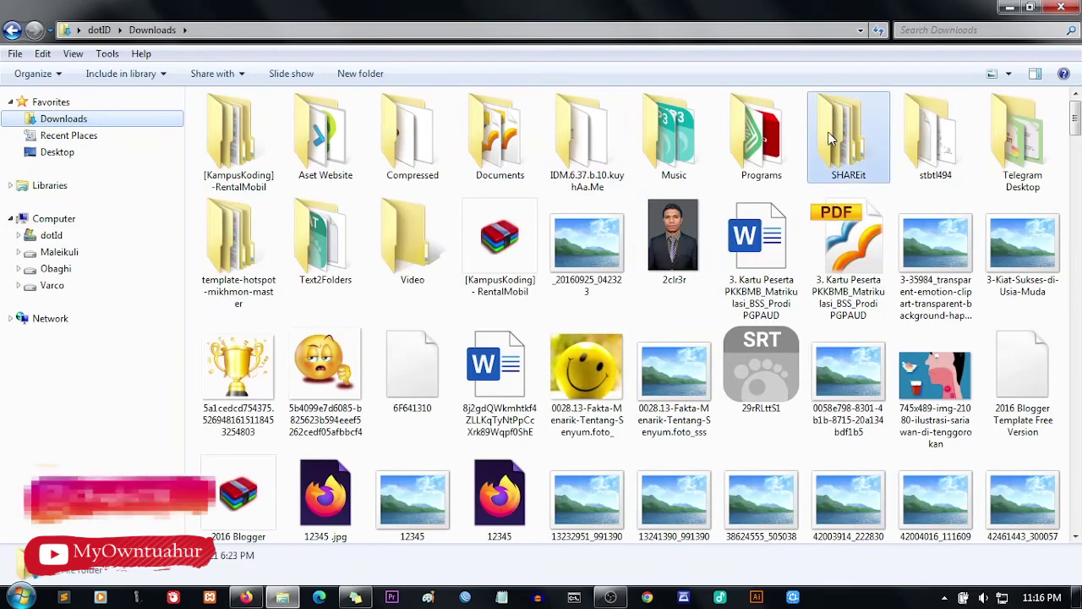
pyautogui.doubleClick(849, 148)
pyautogui.doubleClick(474, 119)
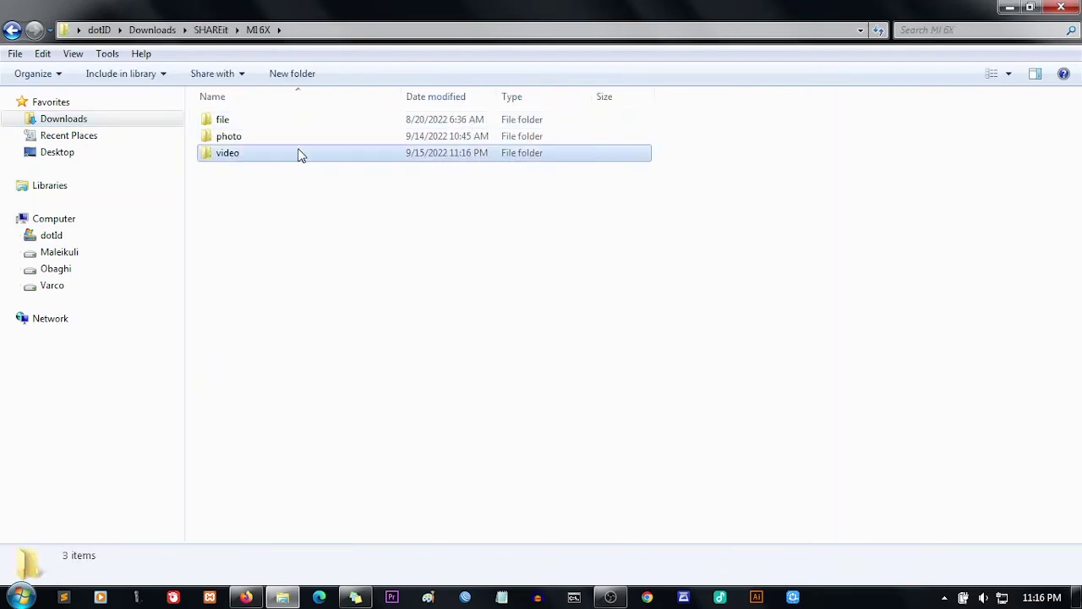
pyautogui.doubleClick(300, 153)
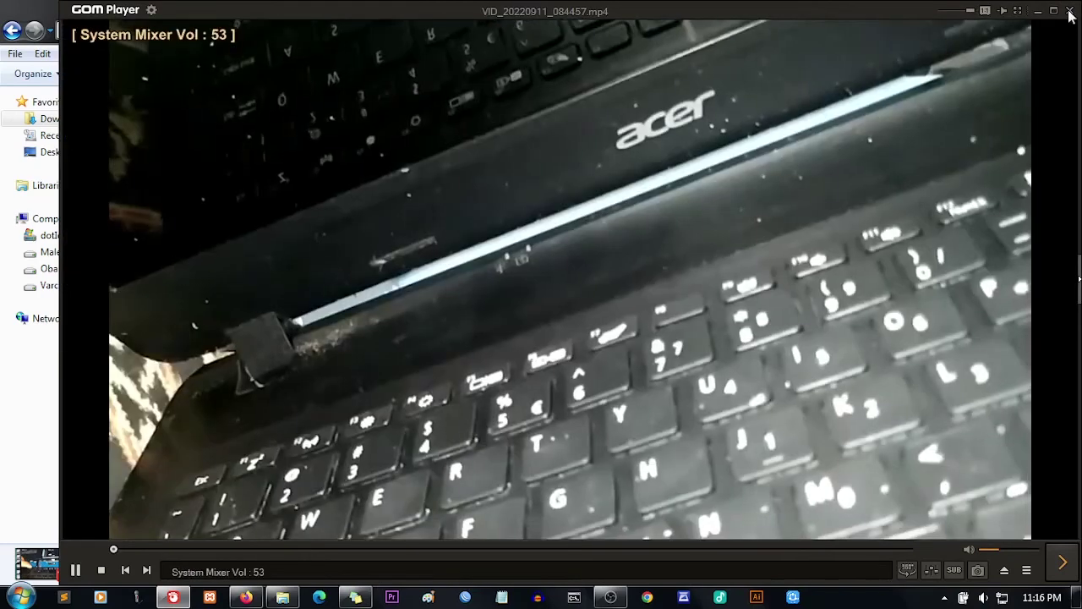
pyautogui.click(1069, 12)
# Permanently delete the six videos listed below VID_20220715_121205, bypassing the Recycle Bin.
pyautogui.moveTo(384, 272); pyautogui.dragTo(274, 131)
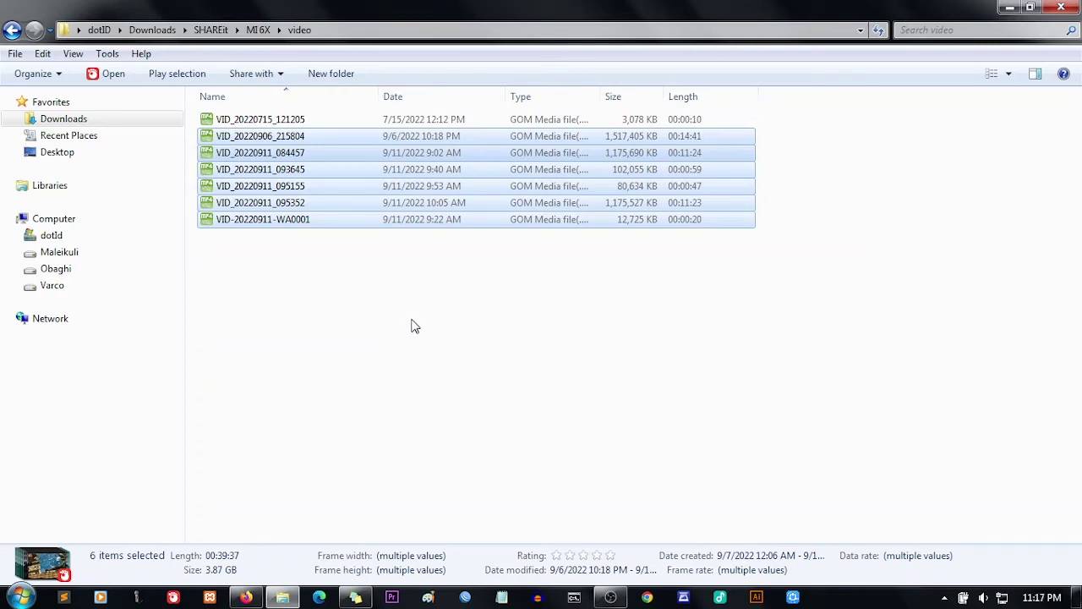
pyautogui.hotkey('shift', 'Delete')
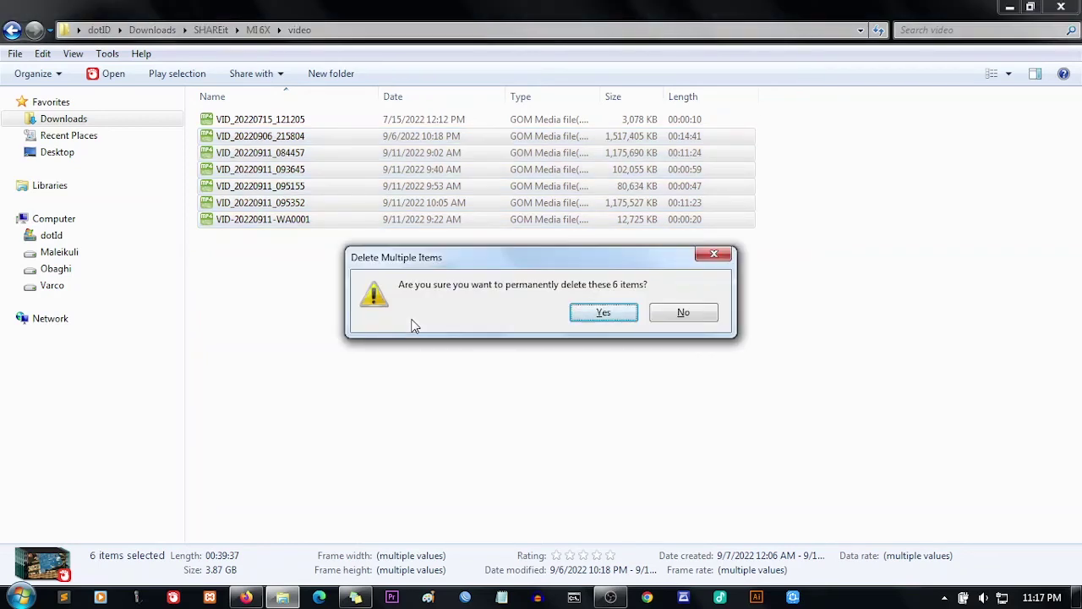
pyautogui.press('Return')
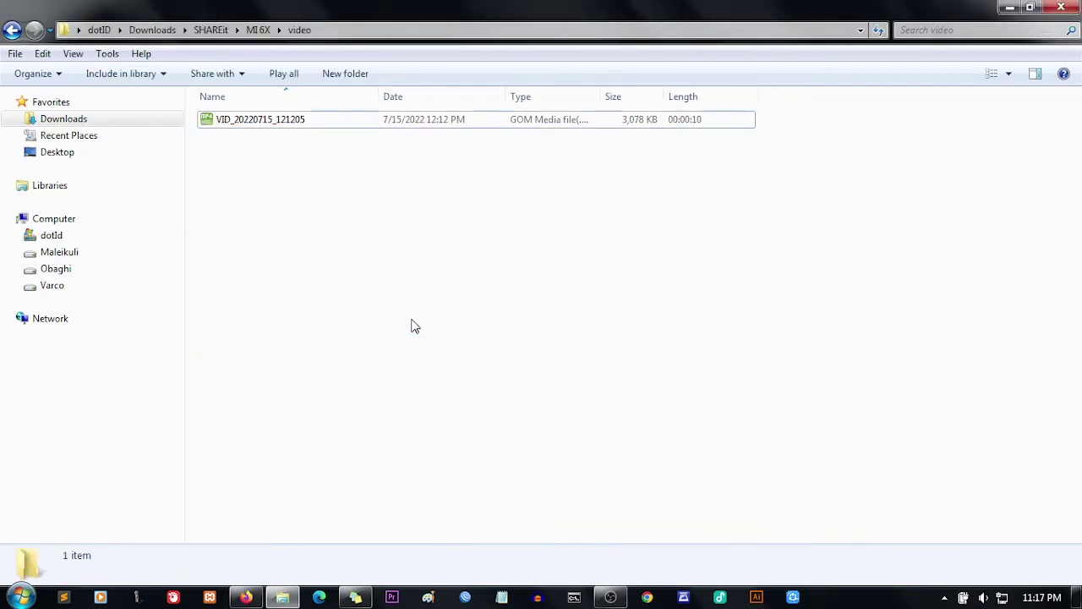
# Open the Recycle Bin from the dock, check its contents for the deleted videos, and minimize its window.
pyautogui.rightClick(740, 21)
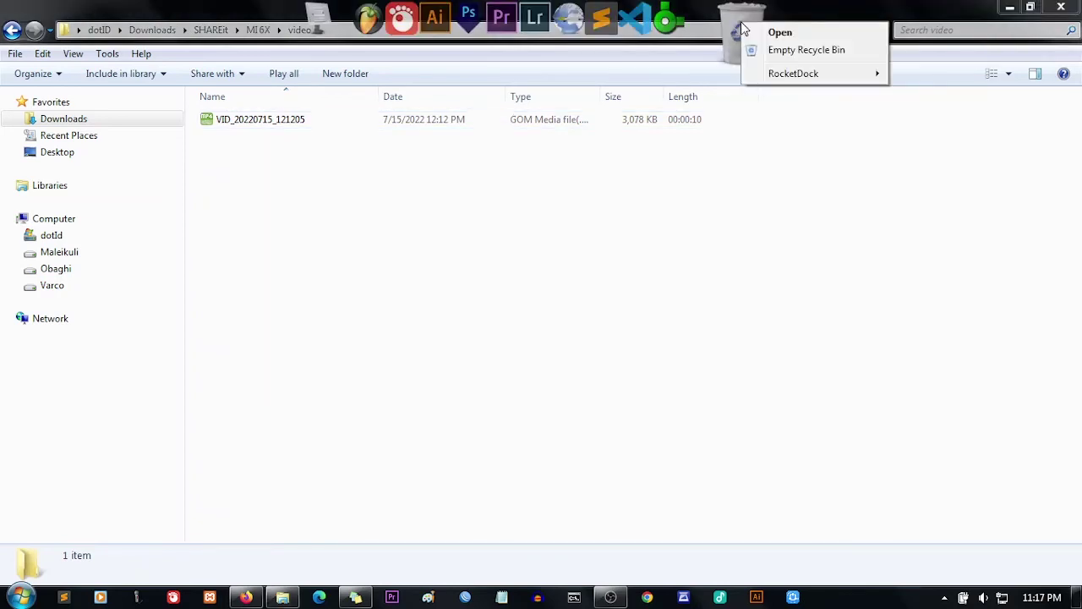
pyautogui.click(740, 18)
pyautogui.click(741, 25)
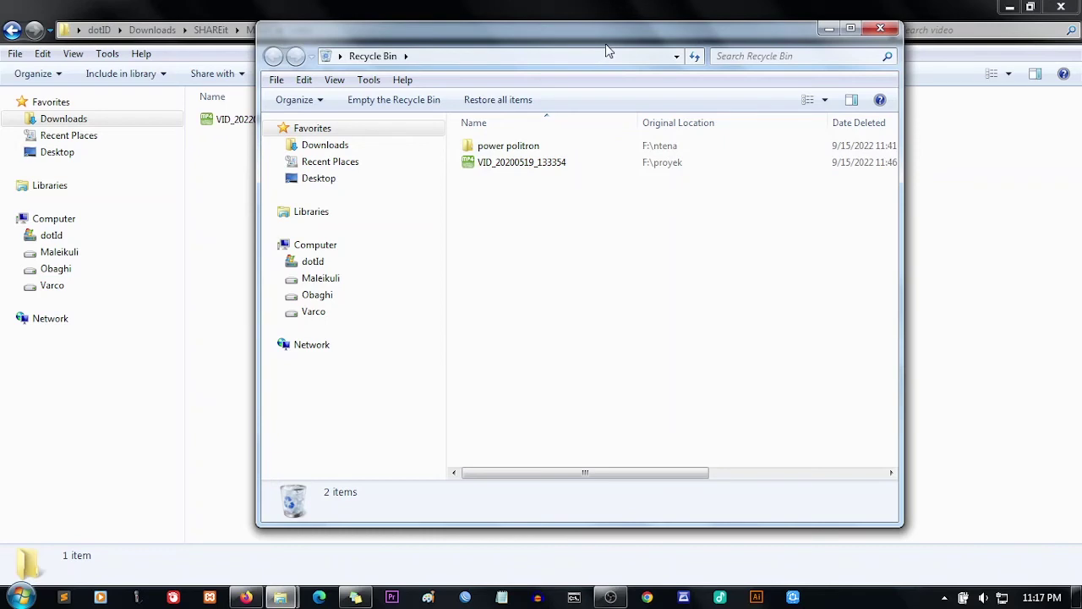
pyautogui.moveTo(603, 46); pyautogui.dragTo(577, 49)
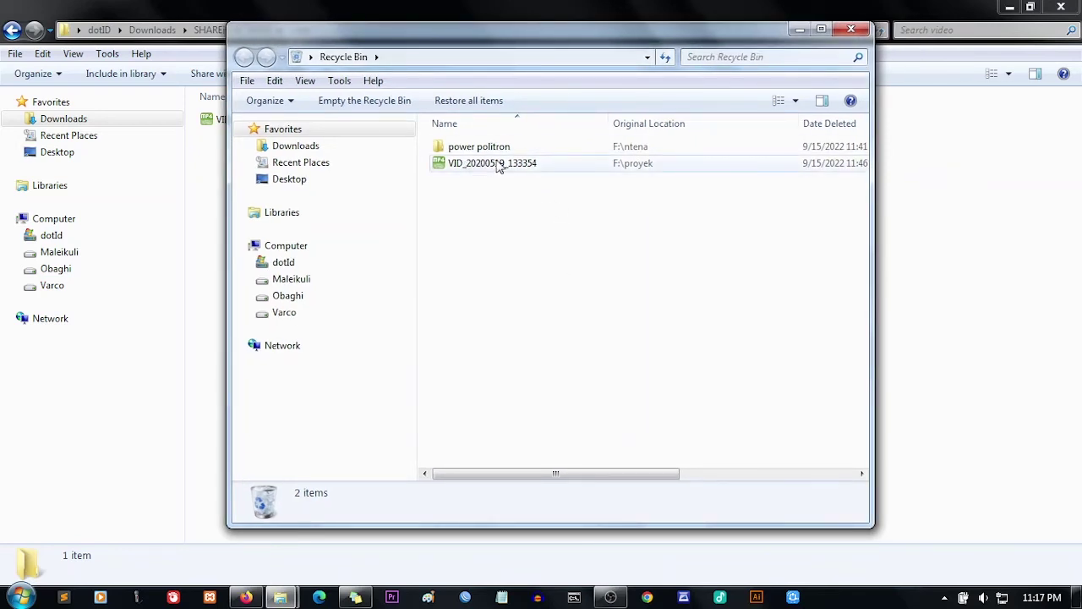
pyautogui.click(799, 32)
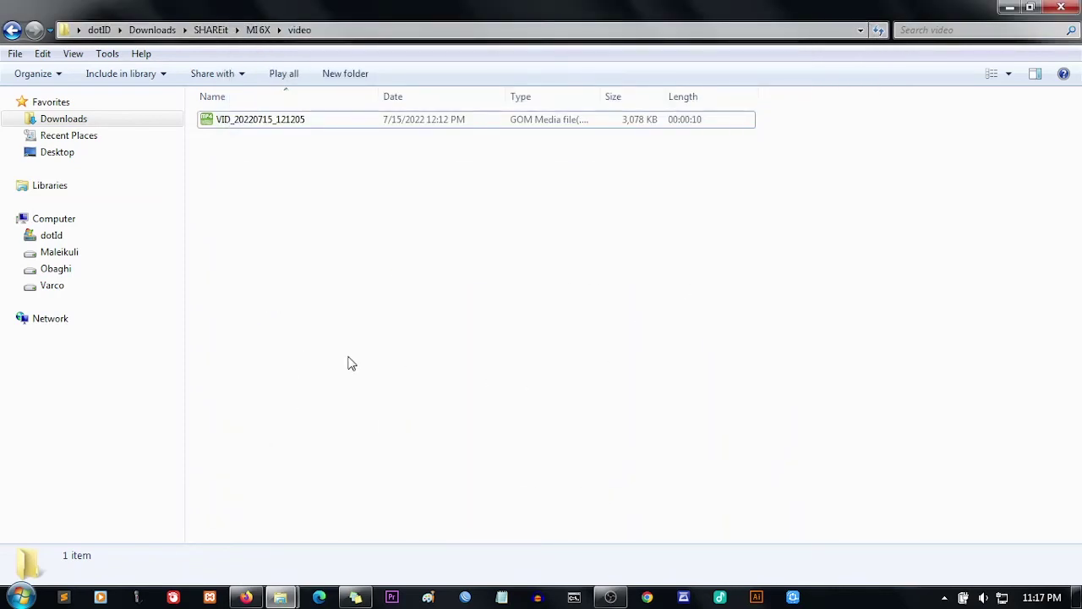
# Return to Computer and refresh the drive list to check dotId's free space.
pyautogui.click(70, 224)
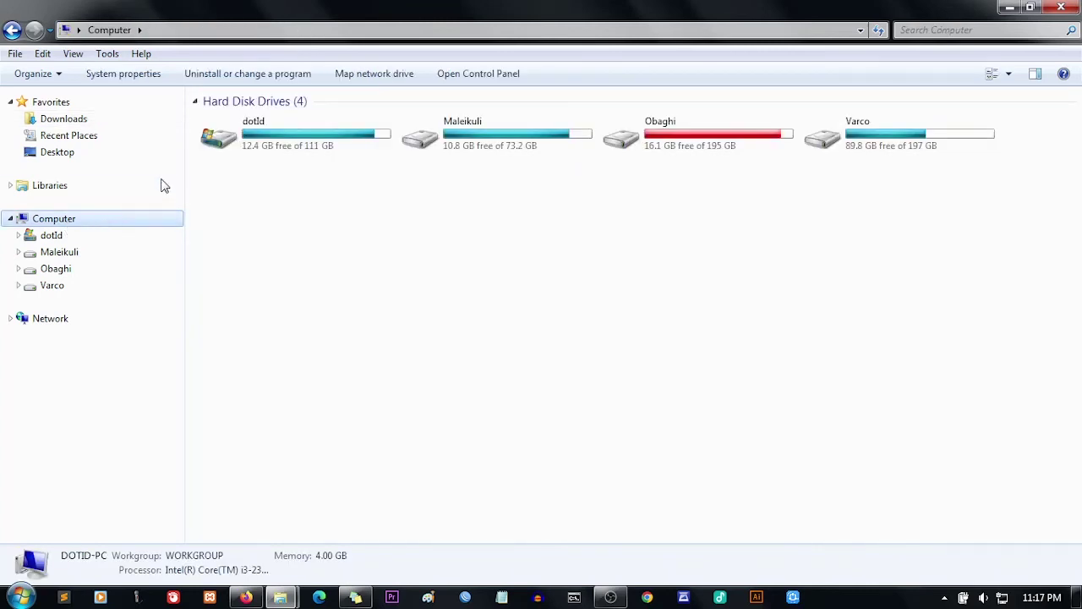
pyautogui.rightClick(327, 258)
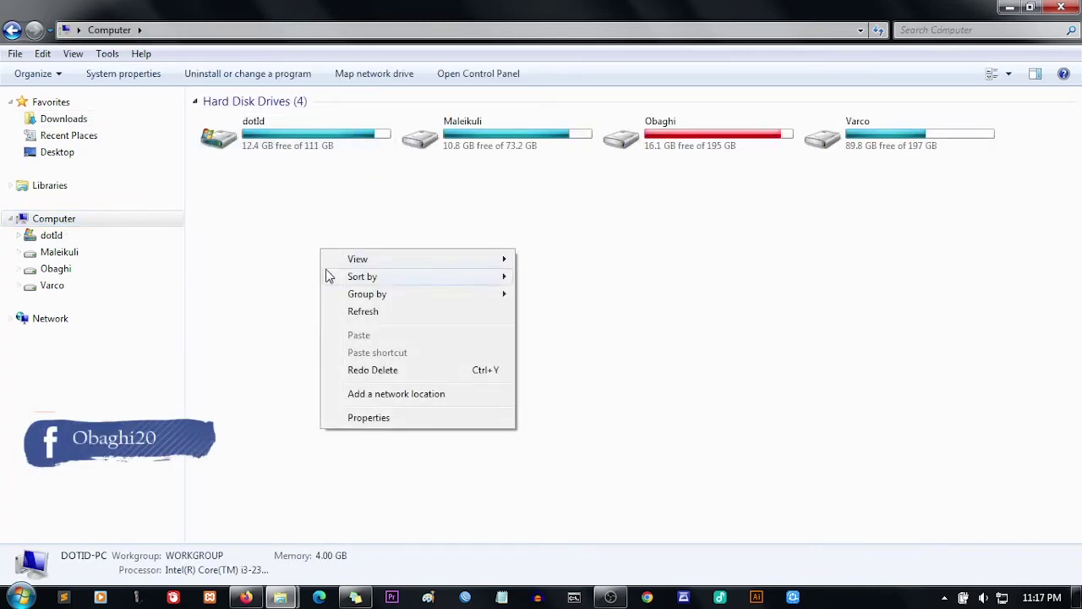
pyautogui.click(343, 312)
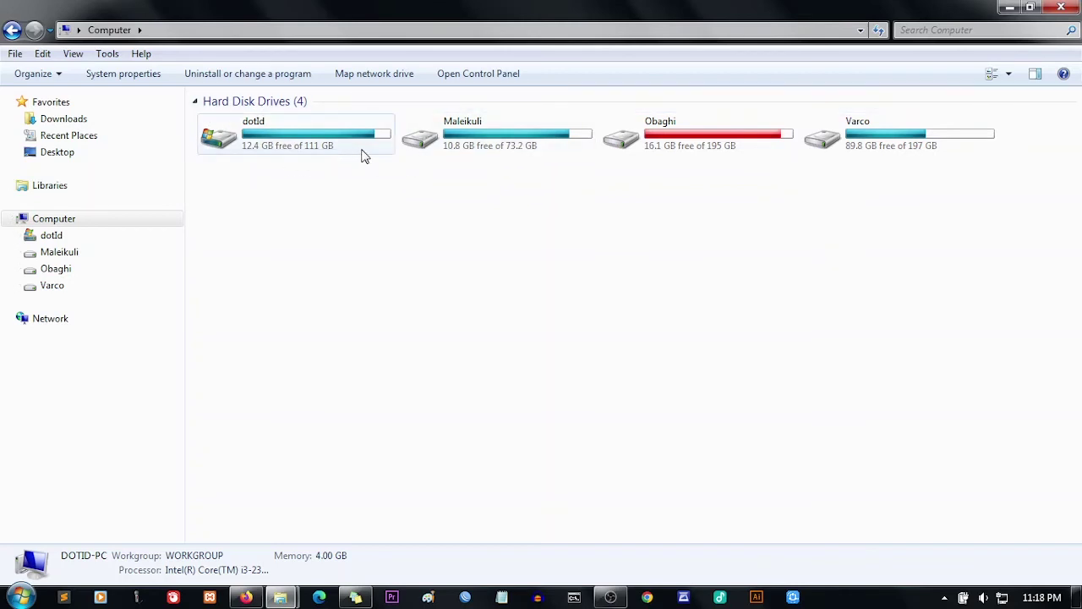
# Empty the Recycle Bin from the dock and confirm the permanent deletion of its contents.
pyautogui.moveTo(743, 9)
pyautogui.rightClick(739, 44)
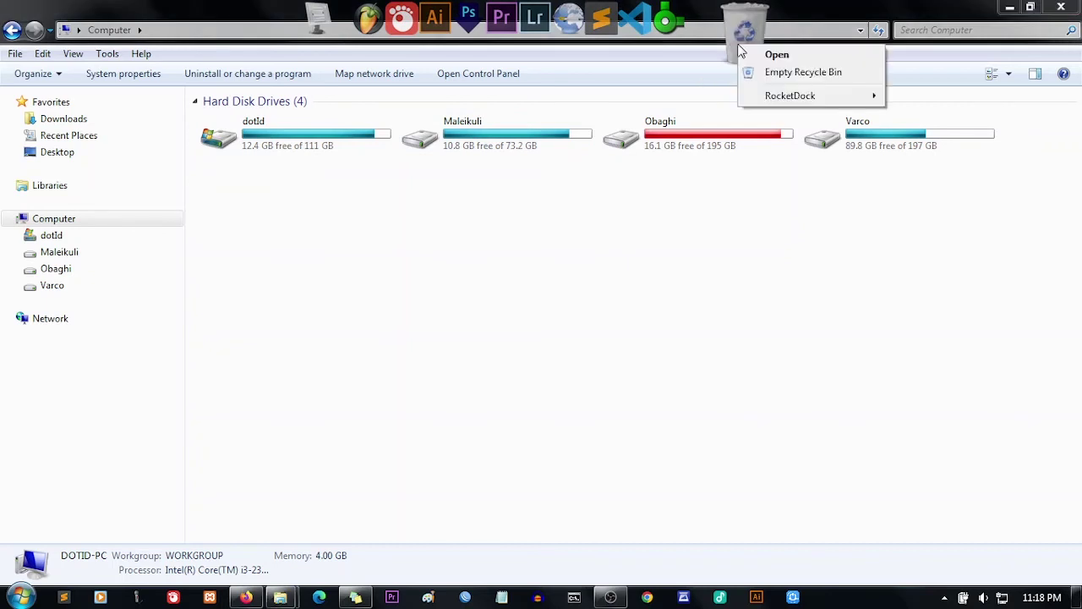
pyautogui.click(779, 72)
pyautogui.click(616, 315)
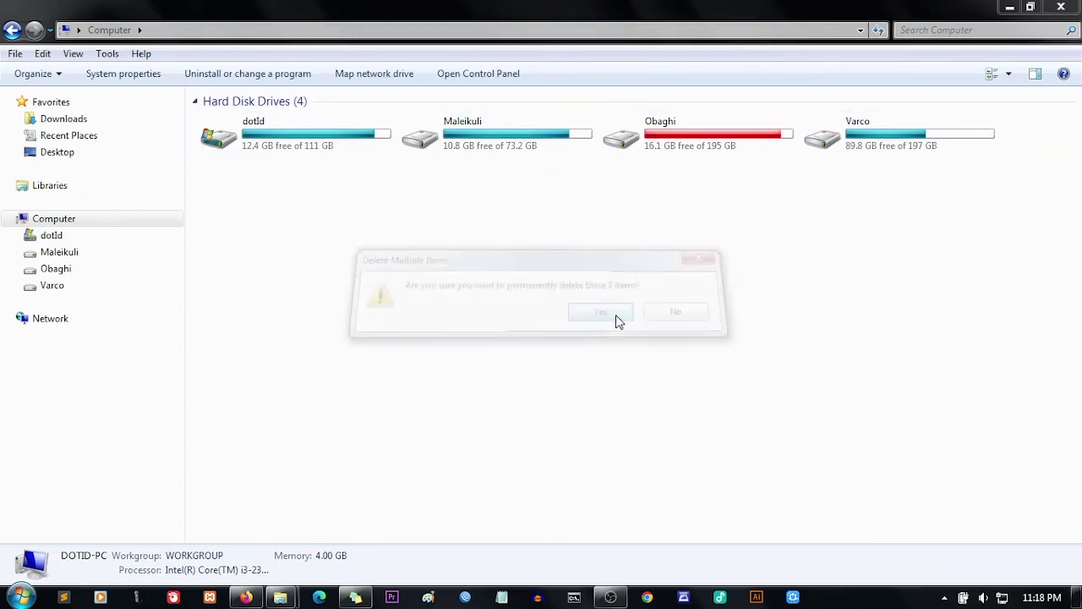
# Refresh the drive list repeatedly to check the free space after emptying the Recycle Bin.
pyautogui.rightClick(349, 247)
pyautogui.click(403, 310)
pyautogui.rightClick(473, 246)
pyautogui.click(508, 308)
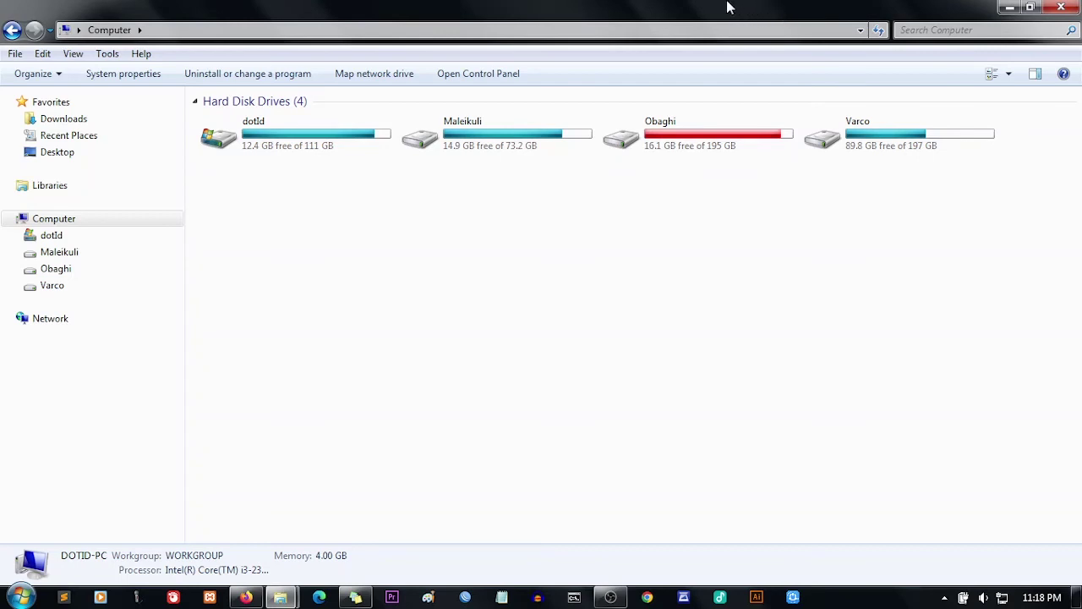
pyautogui.rightClick(296, 230)
pyautogui.click(338, 298)
pyautogui.rightClick(369, 233)
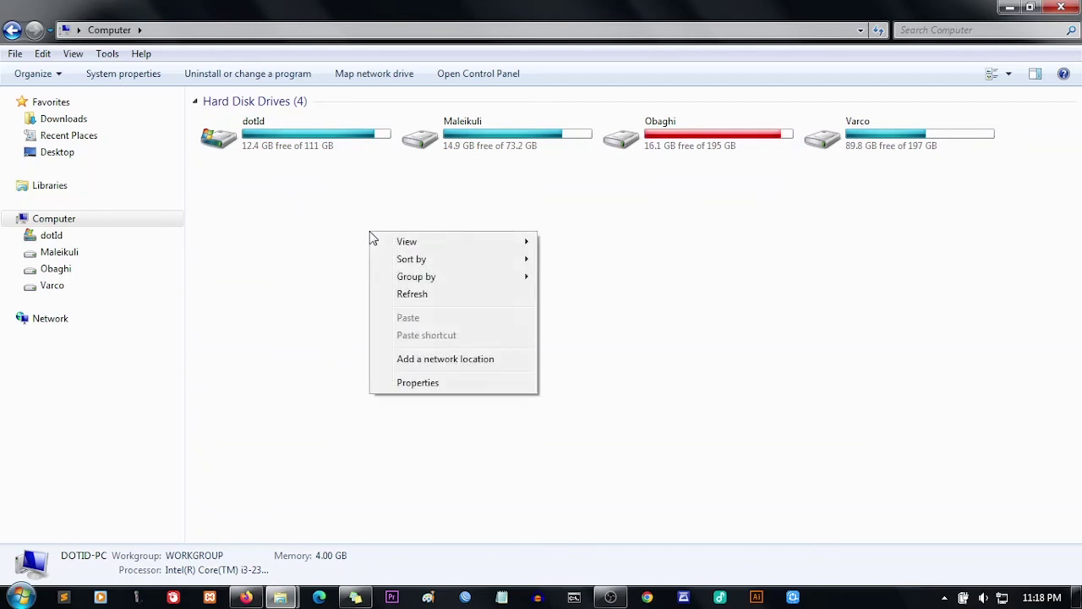
pyautogui.click(411, 296)
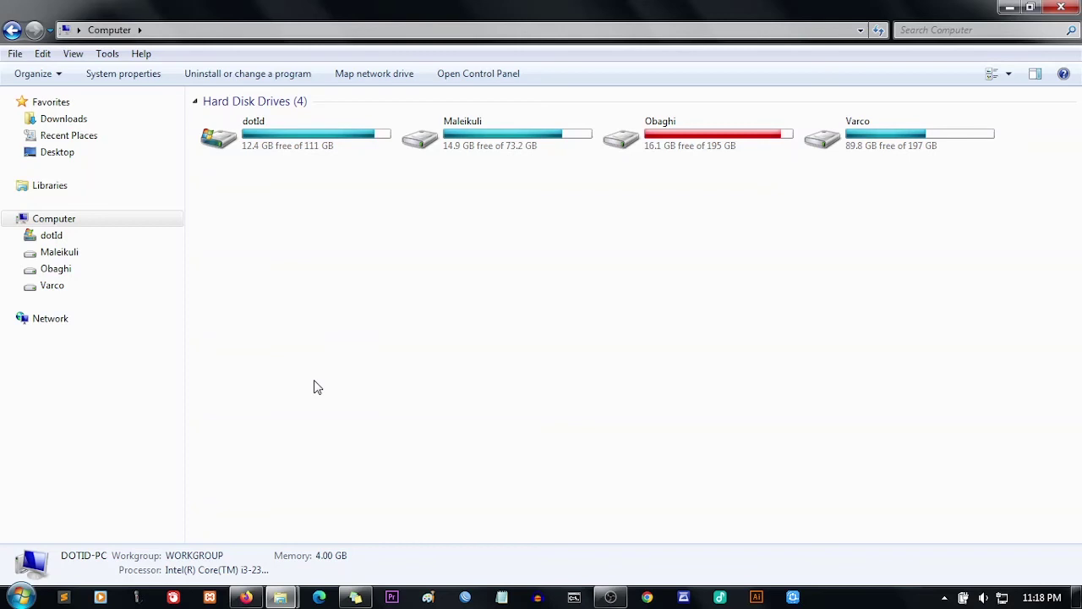
# Search the computer for "temp" from the Start menu and open the full results list.
pyautogui.click(21, 597)
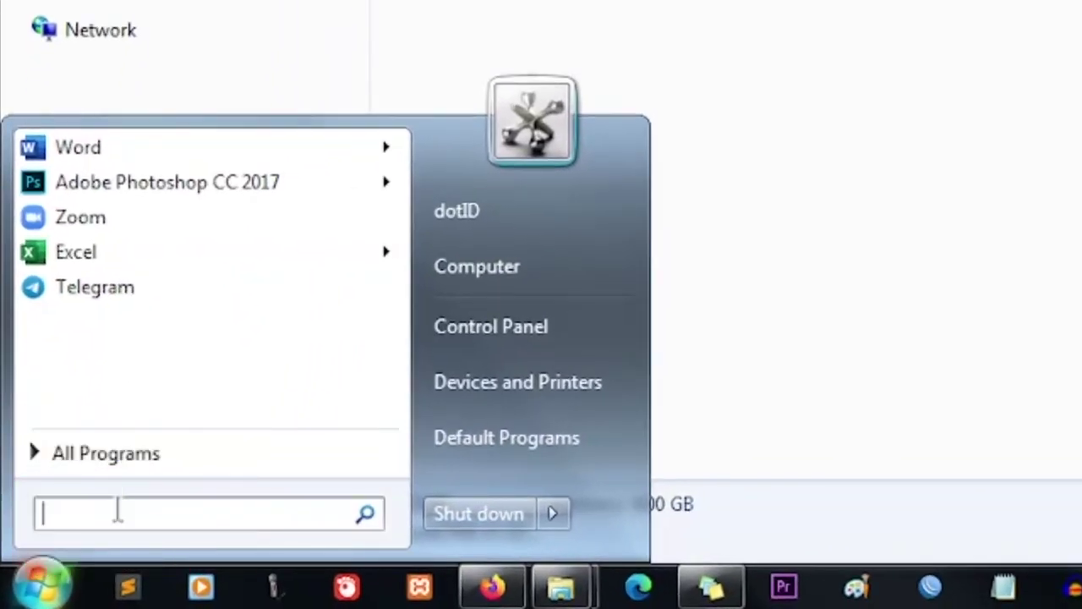
pyautogui.write('ten')
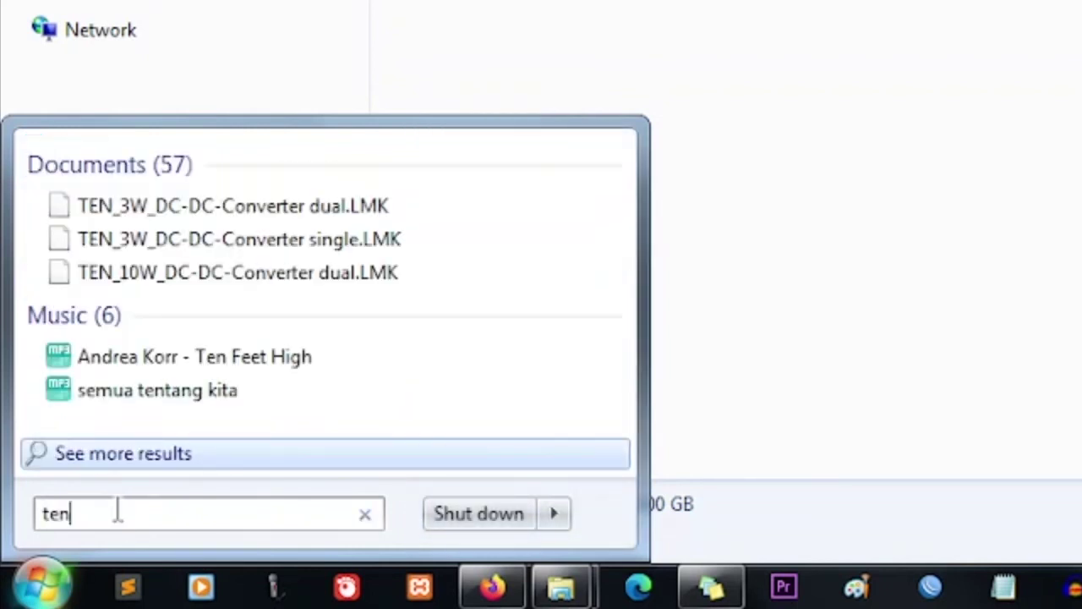
pyautogui.press('BackSpace')
pyautogui.write('mp')
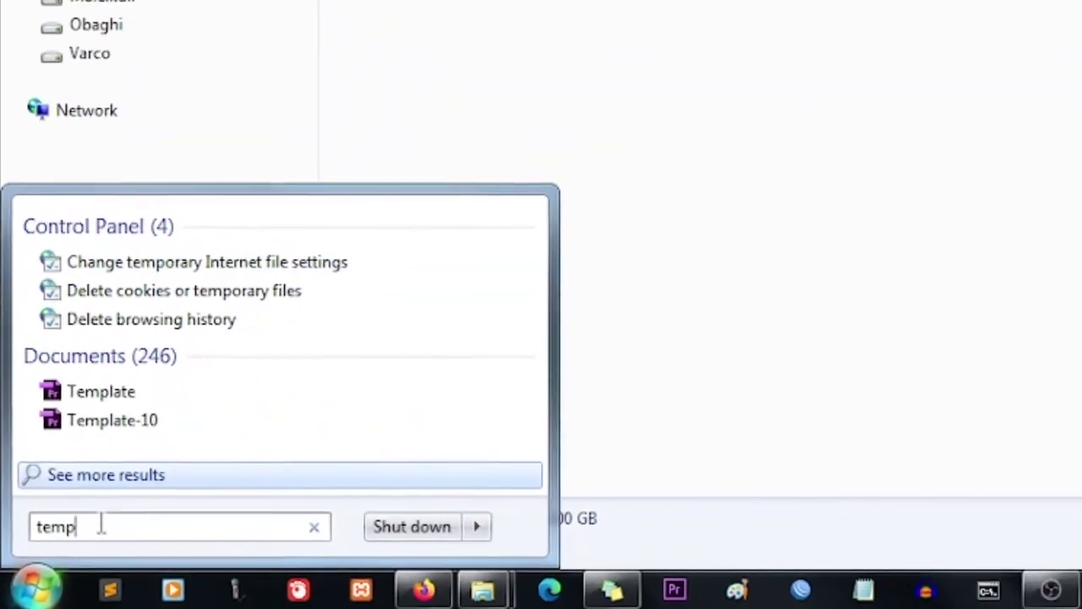
pyautogui.press('Return')
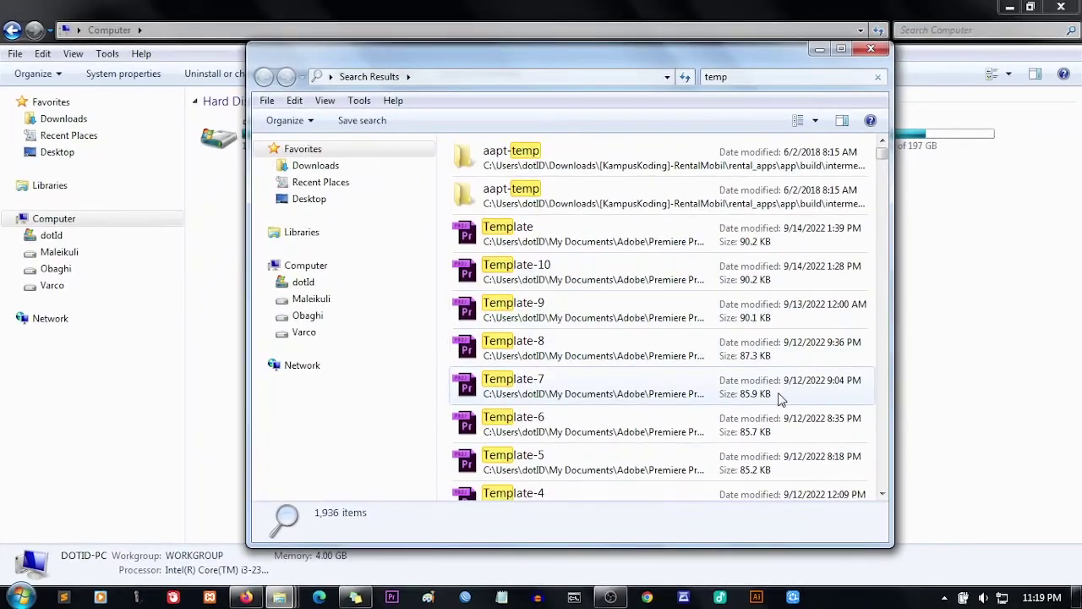
# Maximize the search results window and look through the files and folders matching "temp".
pyautogui.scroll(-10, 778, 397)
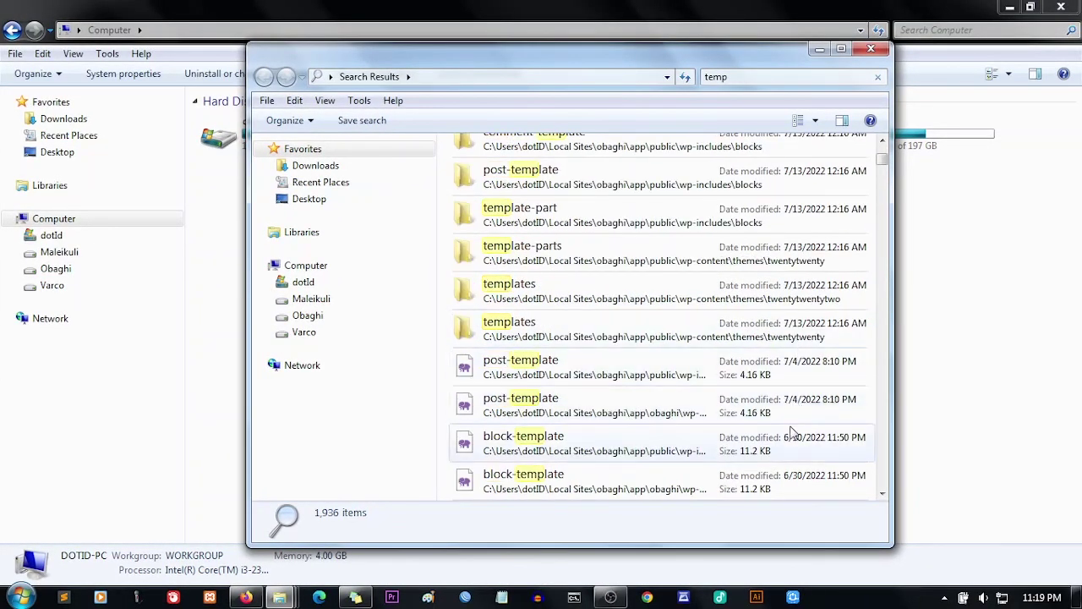
pyautogui.click(841, 49)
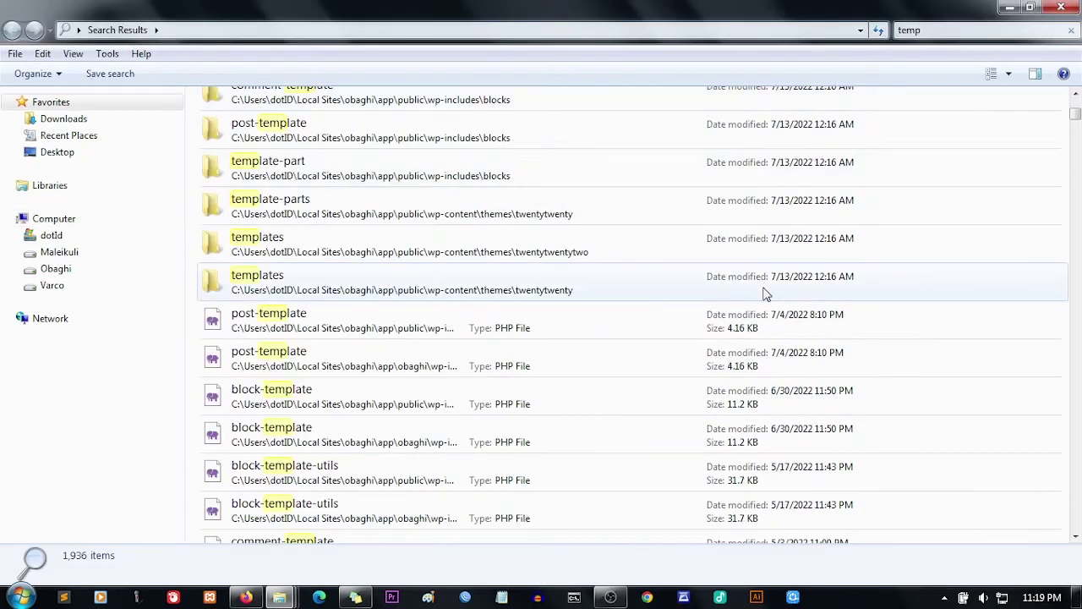
pyautogui.scroll(-15, 933, 268)
pyautogui.scroll(-20, 933, 275)
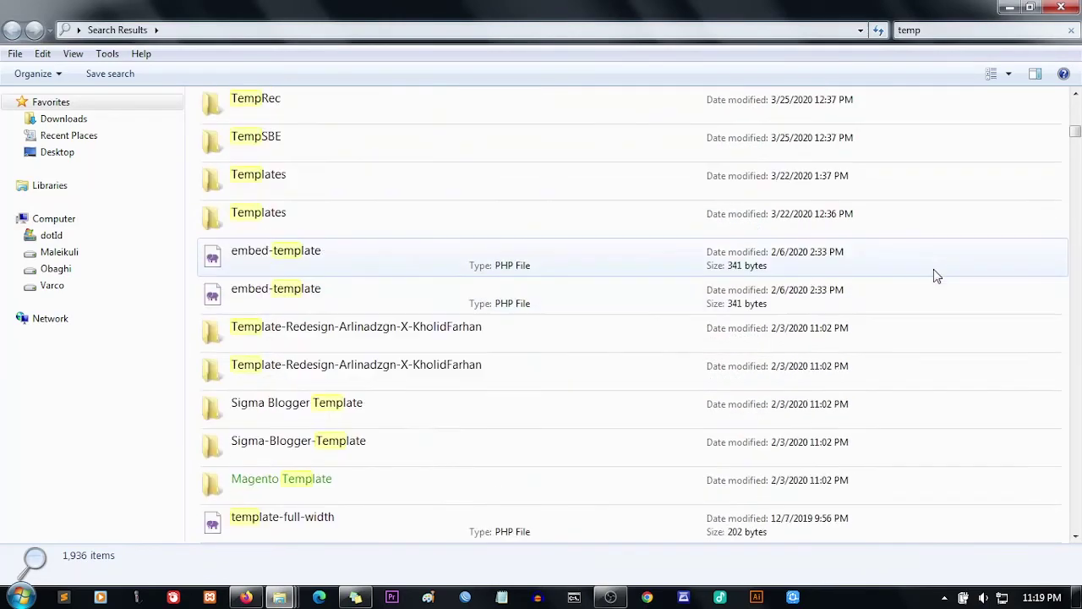
pyautogui.scroll(5, 936, 275)
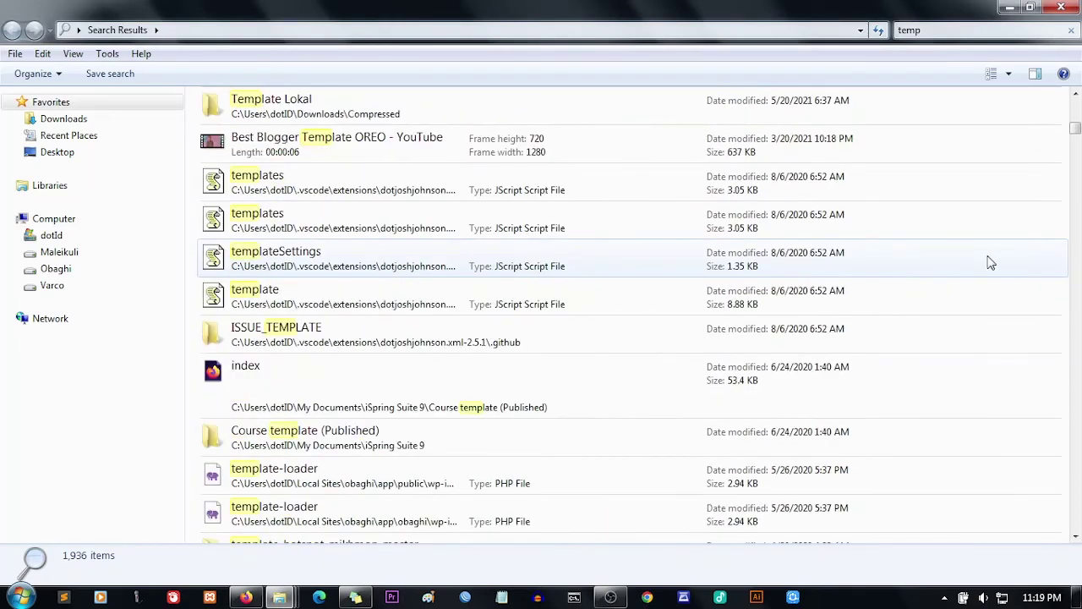
# Select all the "temp" search results and look through the selected items.
pyautogui.click(990, 261)
pyautogui.hotkey('ctrl', 'a')
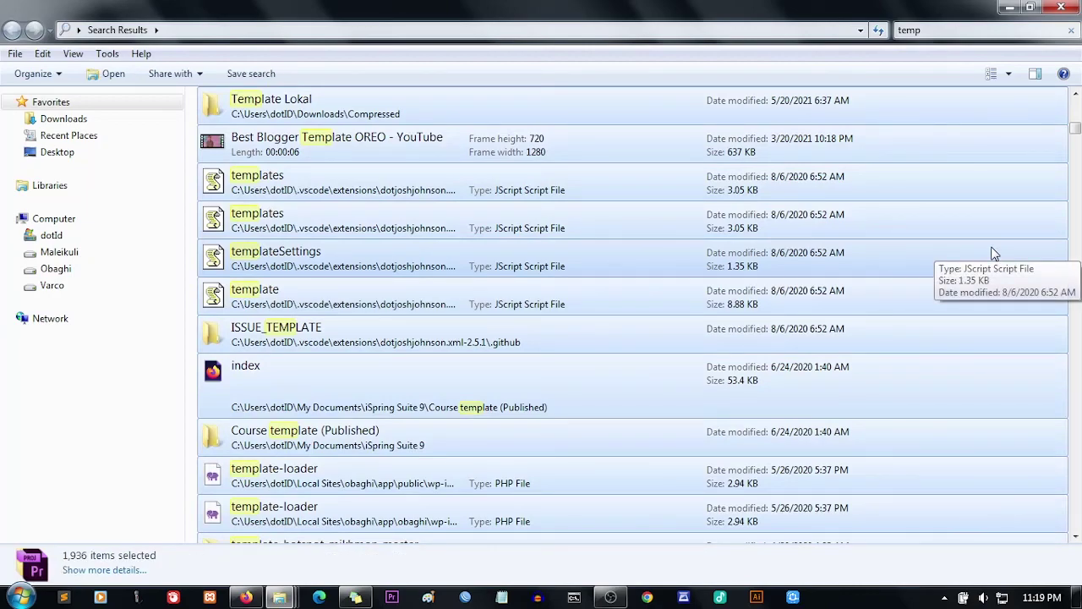
pyautogui.scroll(-15, 807, 380)
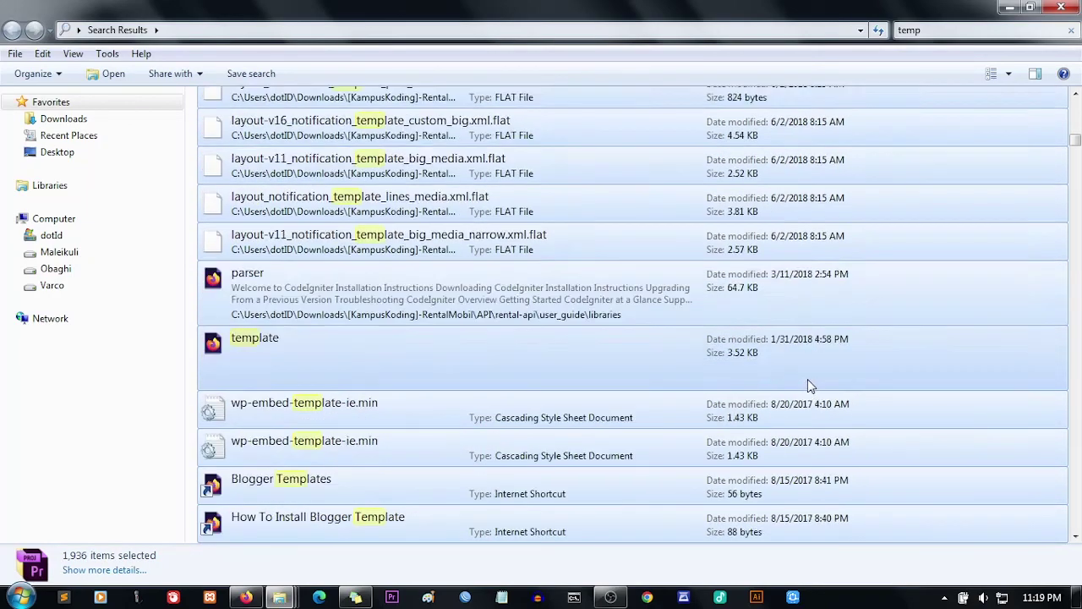
pyautogui.scroll(-20, 807, 381)
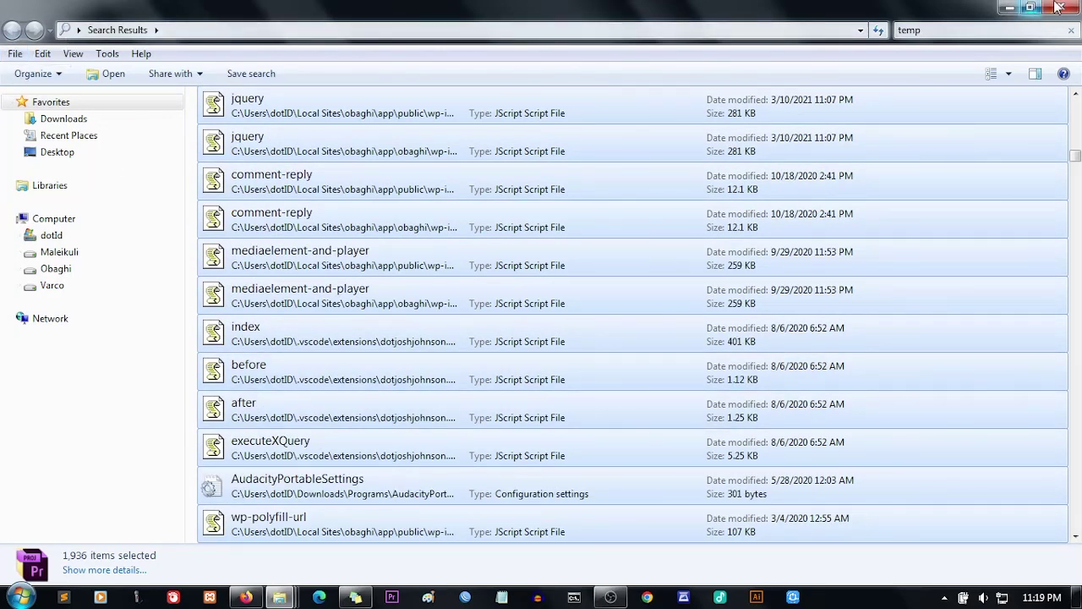
# Replace the search term with "%temp%", select the Template-8 project, and look through the results.
pyautogui.click(997, 31)
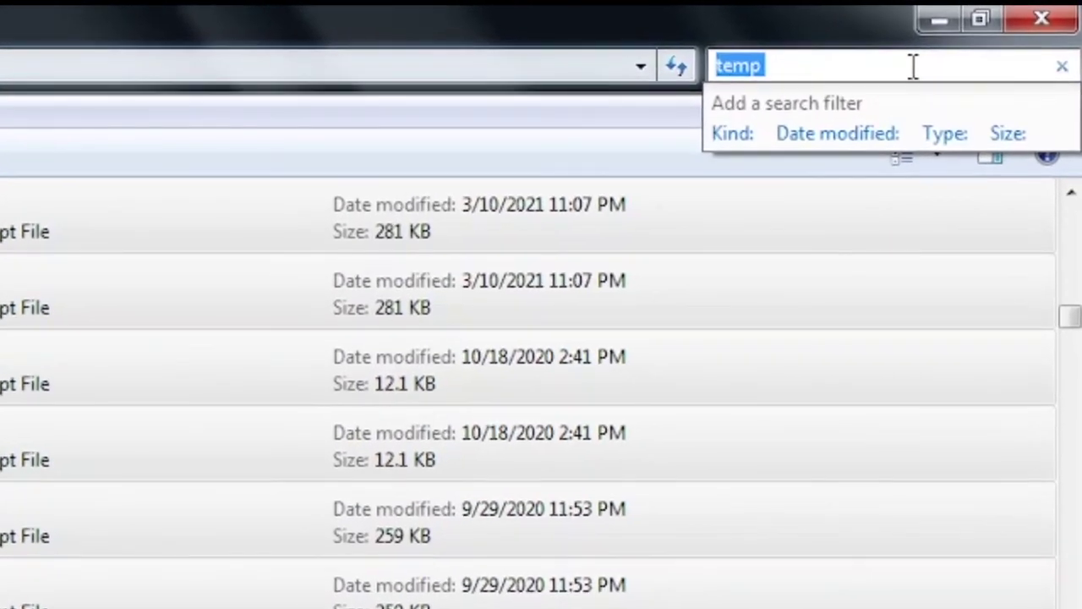
pyautogui.write('%temp')
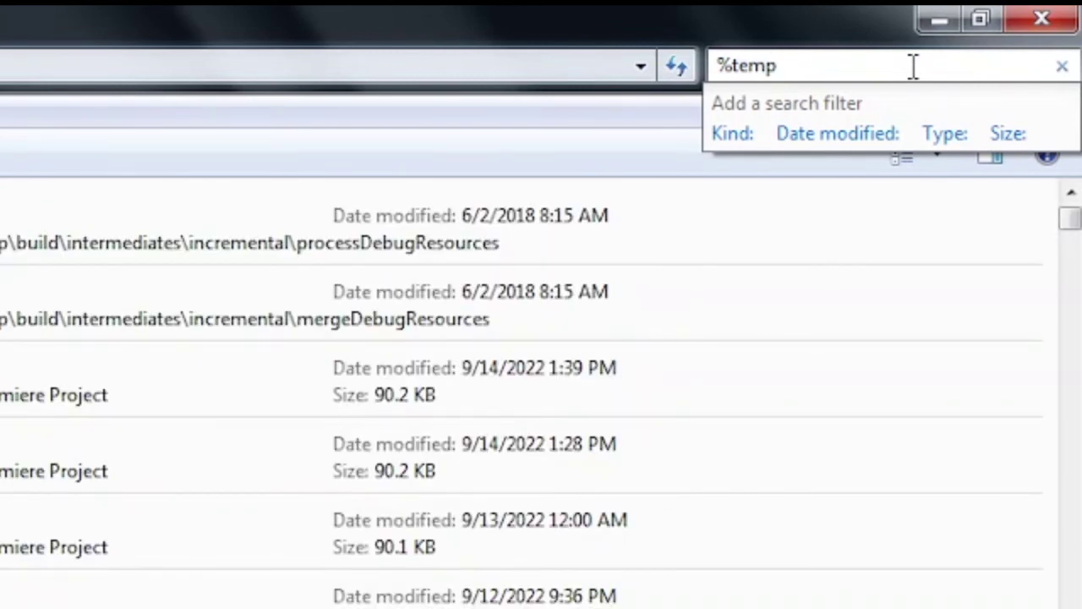
pyautogui.write('%')
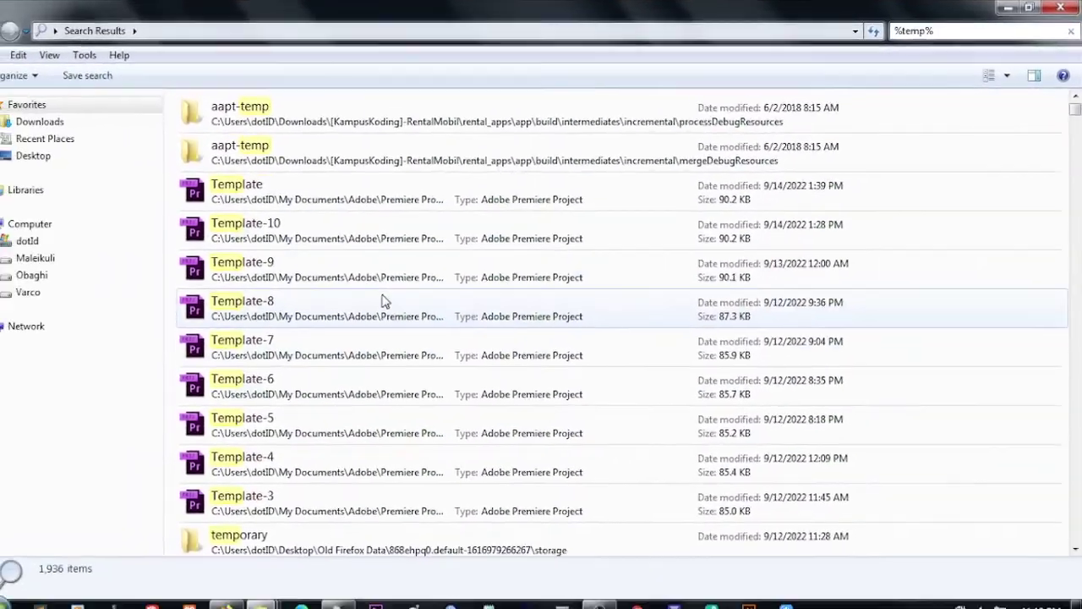
pyautogui.click(224, 382)
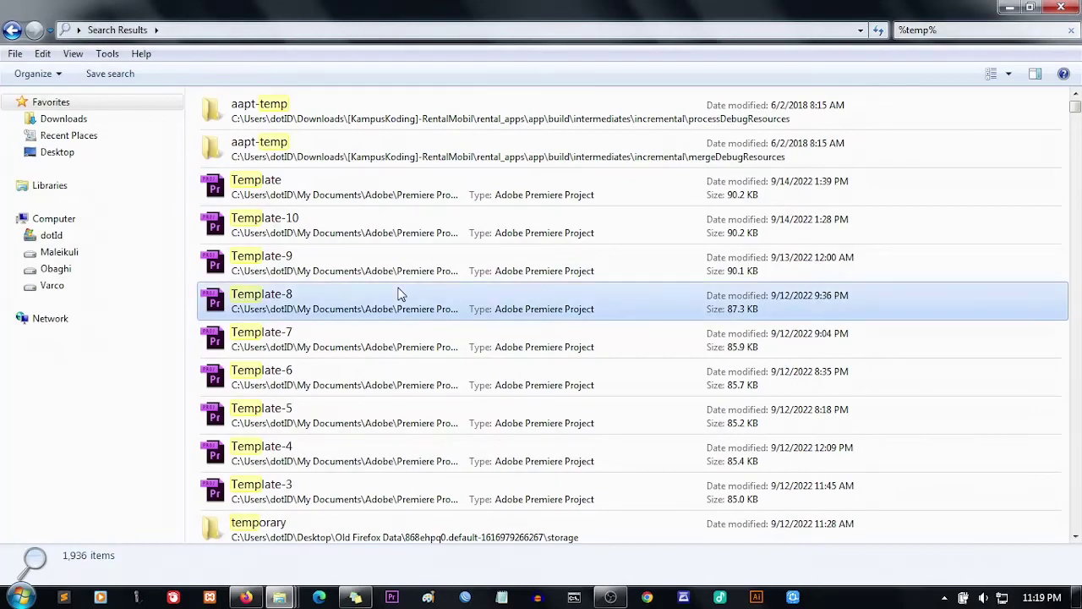
pyautogui.scroll(-3, 403, 290)
pyautogui.scroll(-20, 403, 290)
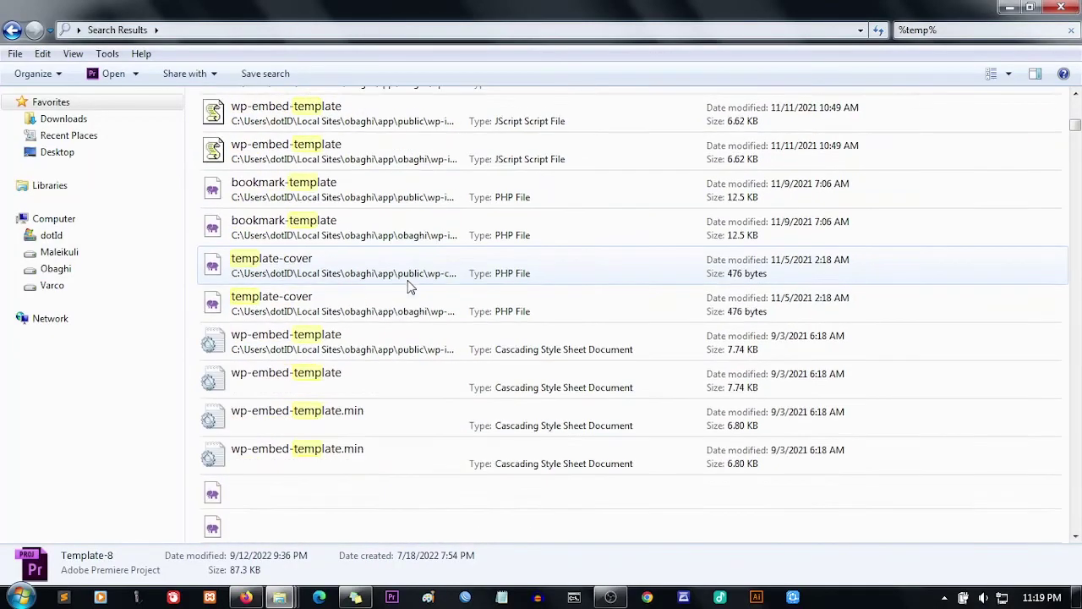
pyautogui.scroll(-15, 408, 286)
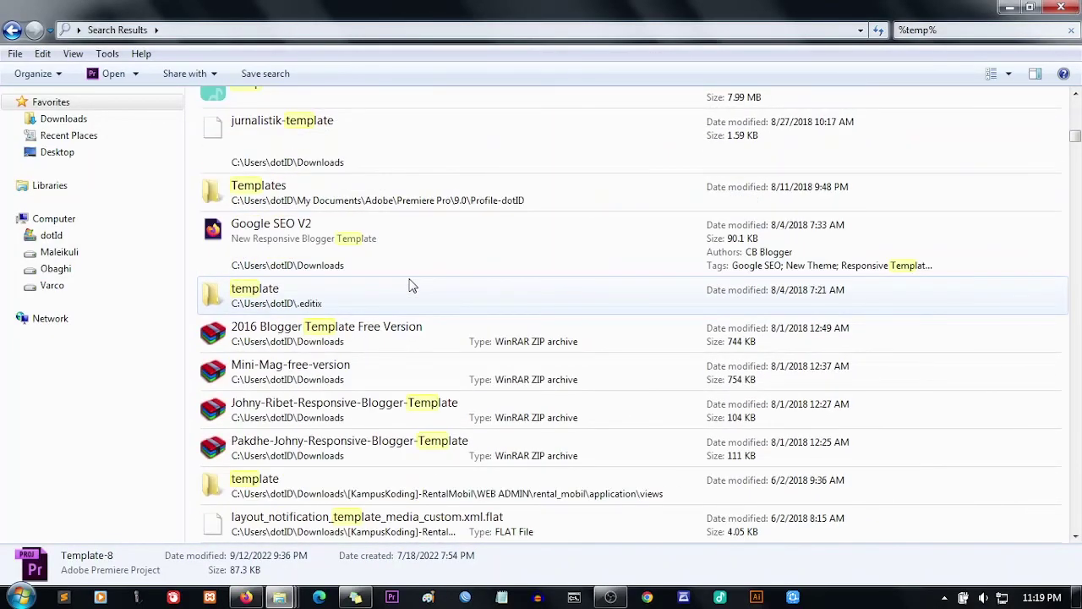
# Look further down the "%temp%" search results, examining the file types, locations and sizes of the matching files.
pyautogui.scroll(-20, 408, 285)
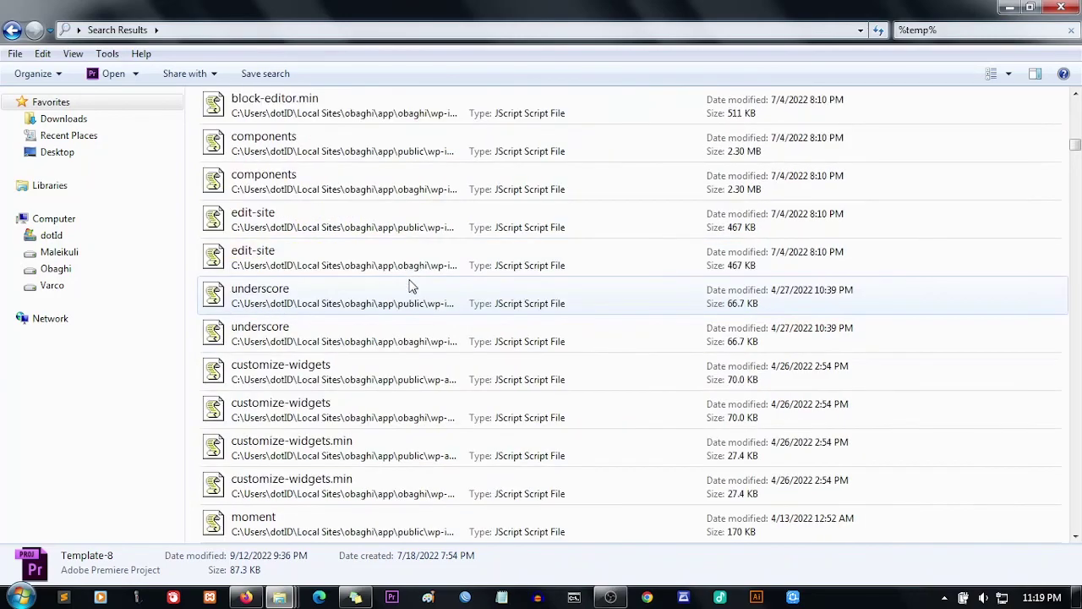
pyautogui.scroll(-20, 408, 286)
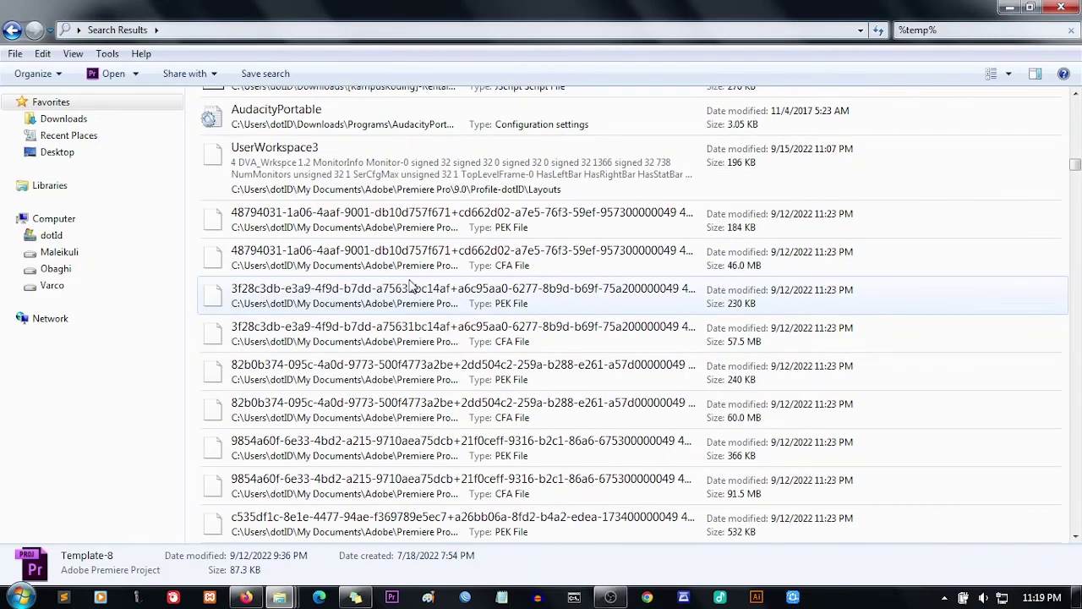
pyautogui.scroll(-10, 408, 286)
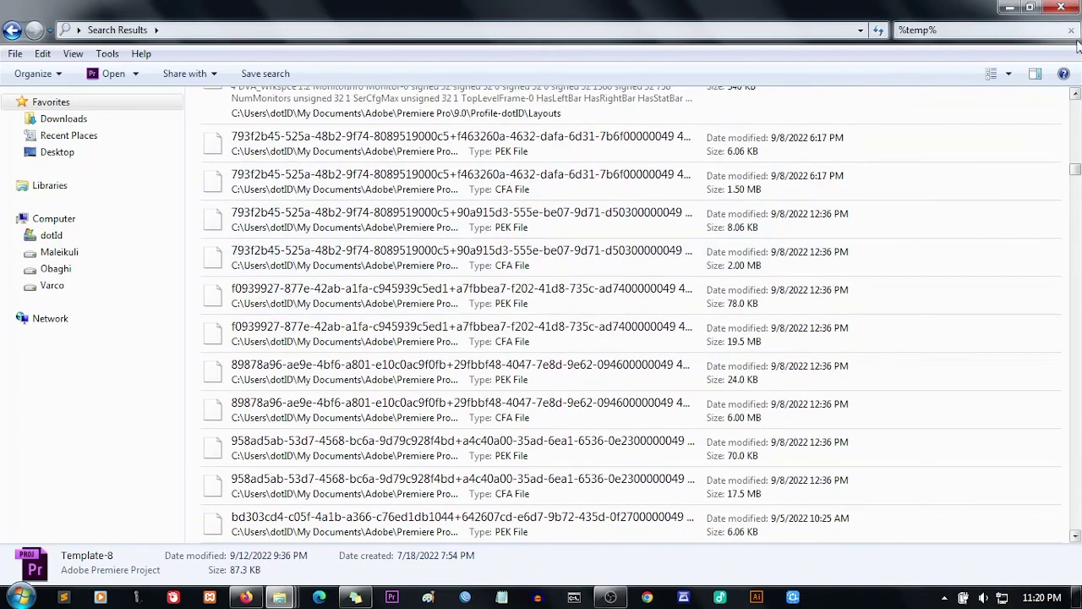
# Restore down and close the "%temp%" search results window, and refresh the drive overview in the Computer window.
pyautogui.click(1033, 7)
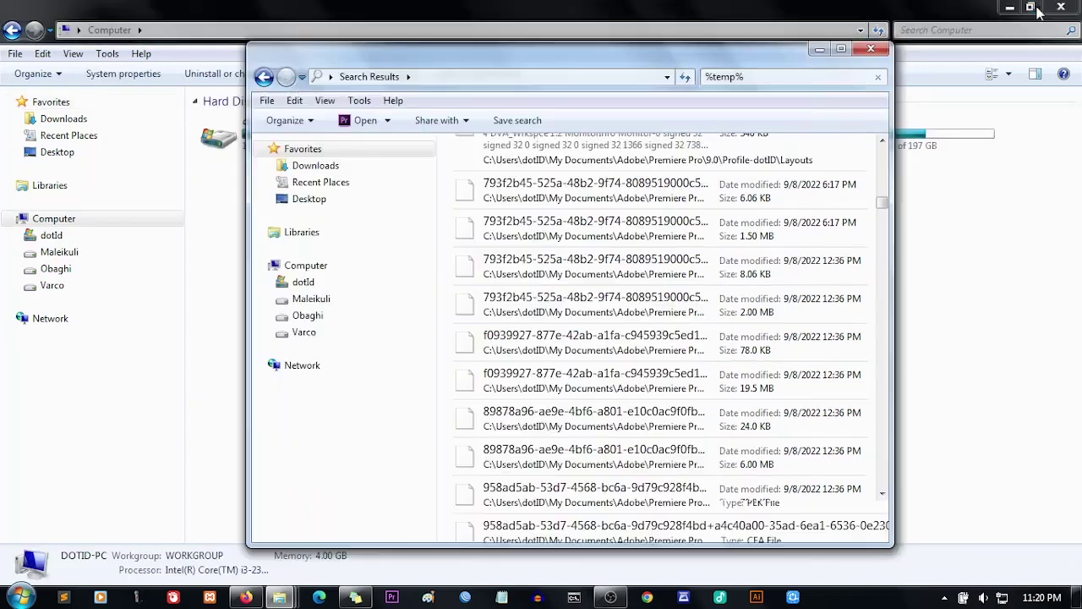
pyautogui.click(884, 51)
pyautogui.rightClick(677, 341)
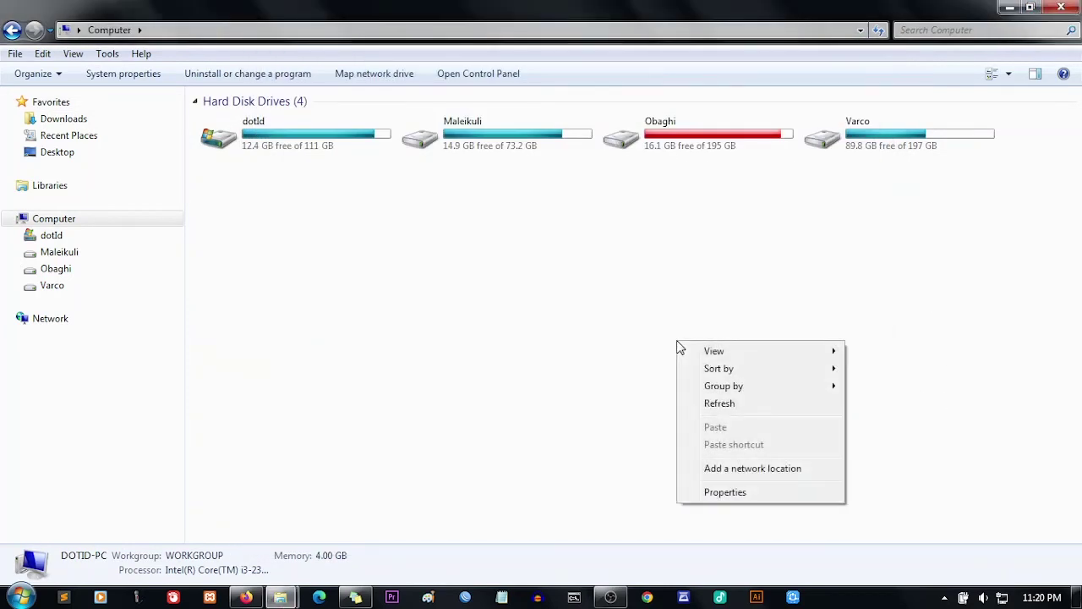
pyautogui.click(707, 404)
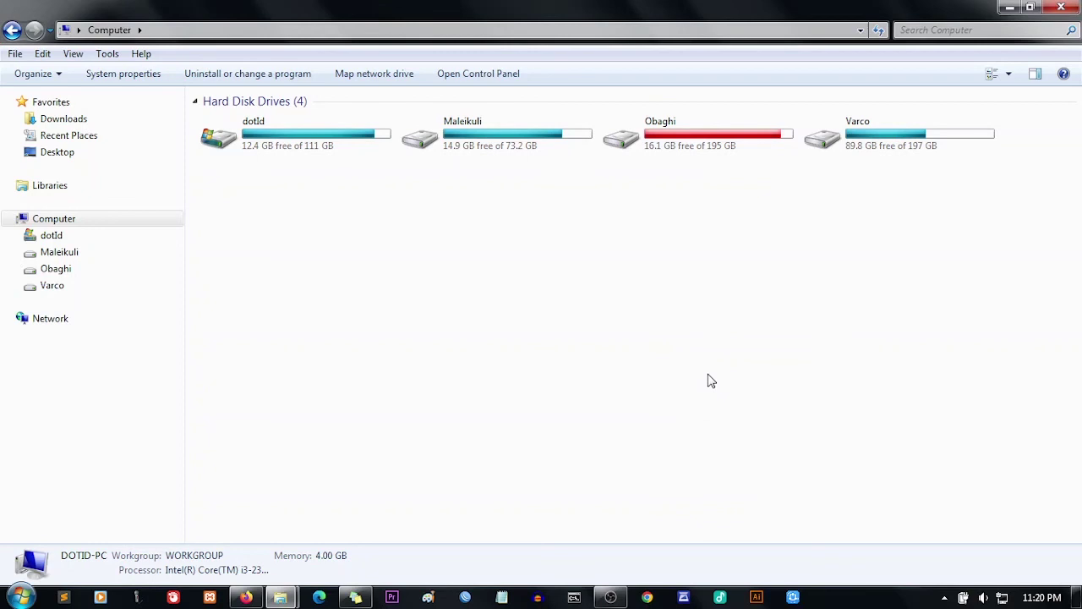